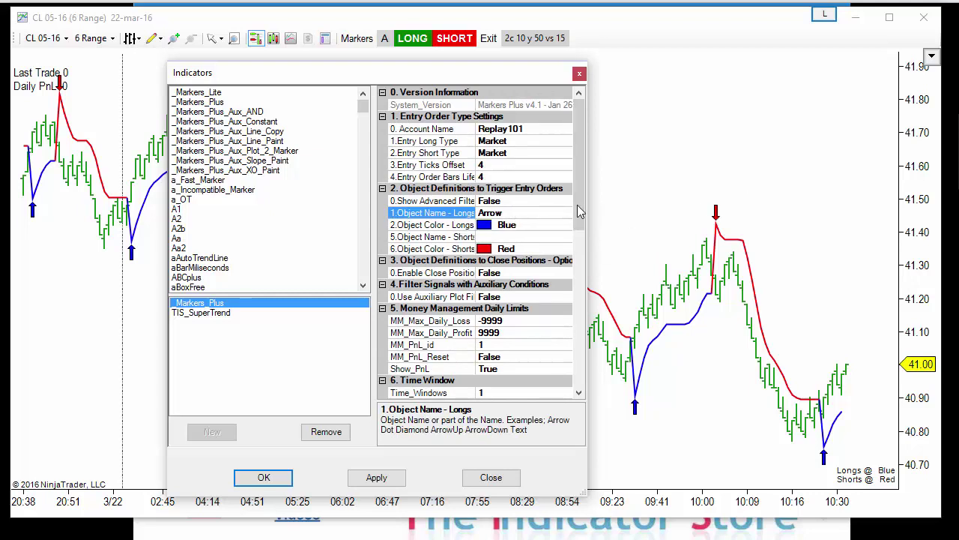
Set the Shorts object name to Arrow, keeping Replay101 as account and Market long entries.
left_click(502, 239)
type("A")
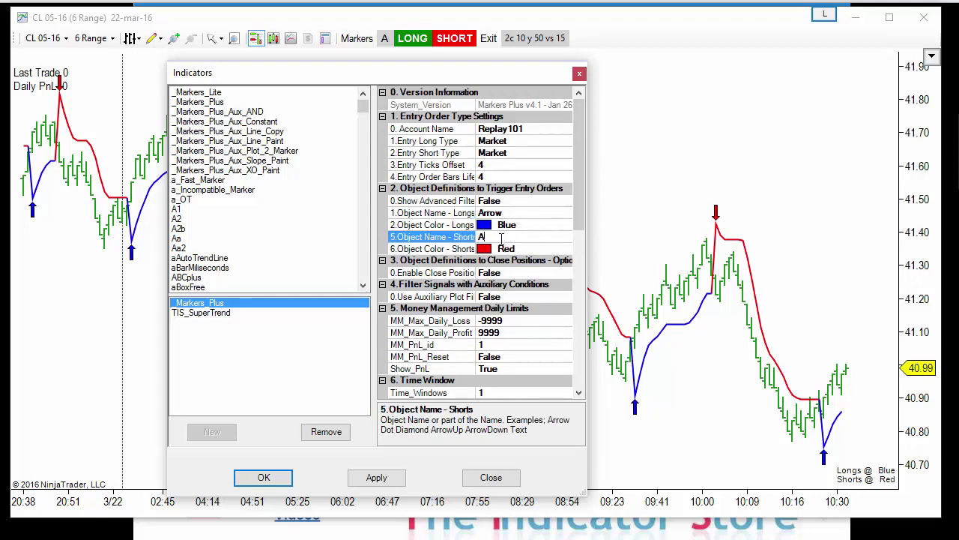
type("rrow")
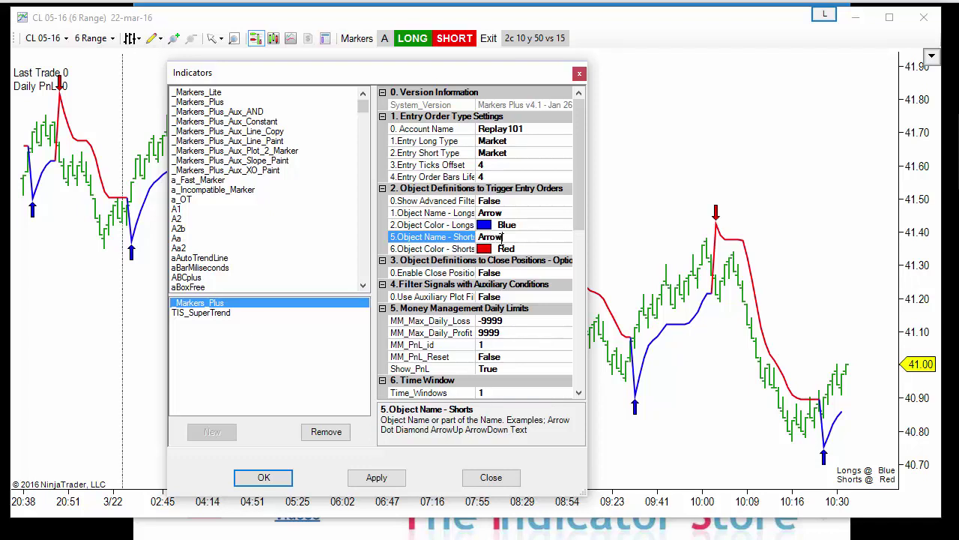
left_click(532, 131)
left_click(564, 132)
left_click(563, 141)
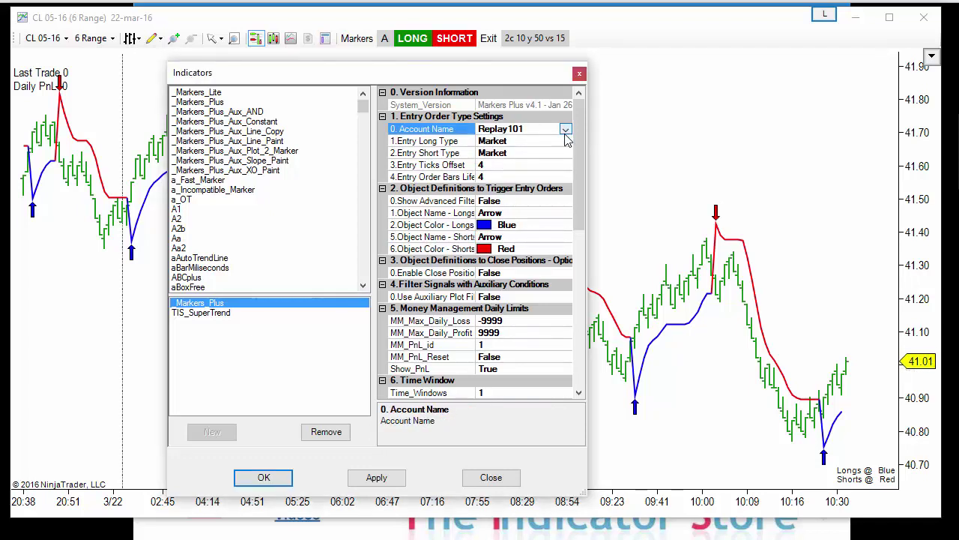
left_click(526, 142)
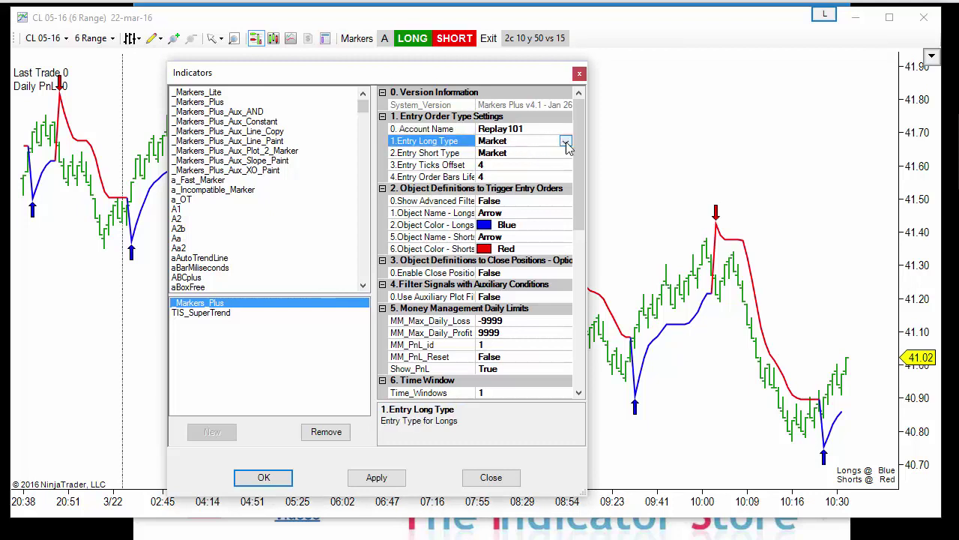
left_click(566, 143)
left_click(567, 145)
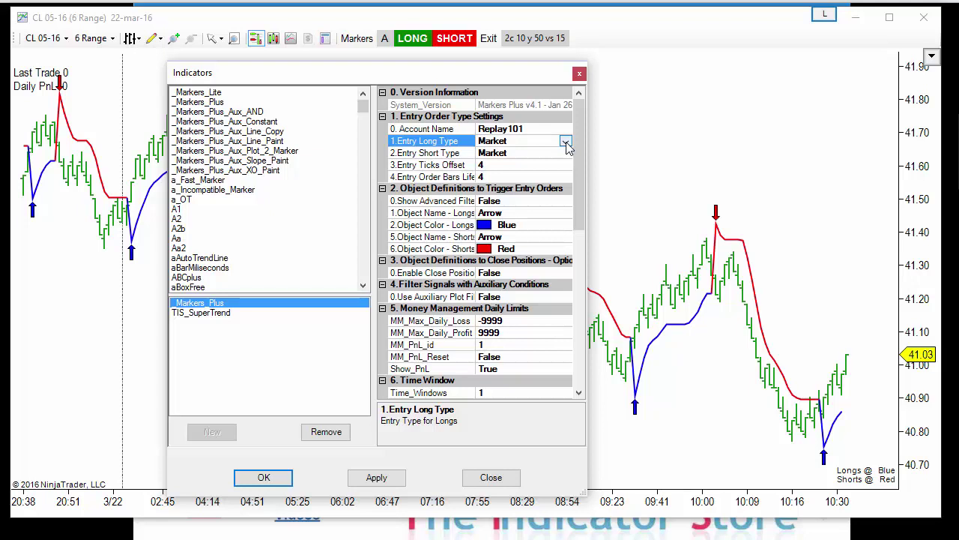
Review the MM_Max_Daily_Loss limit and W1 time window, then apply Markers Plus settings to the chart.
left_click_drag(578, 158, 583, 216)
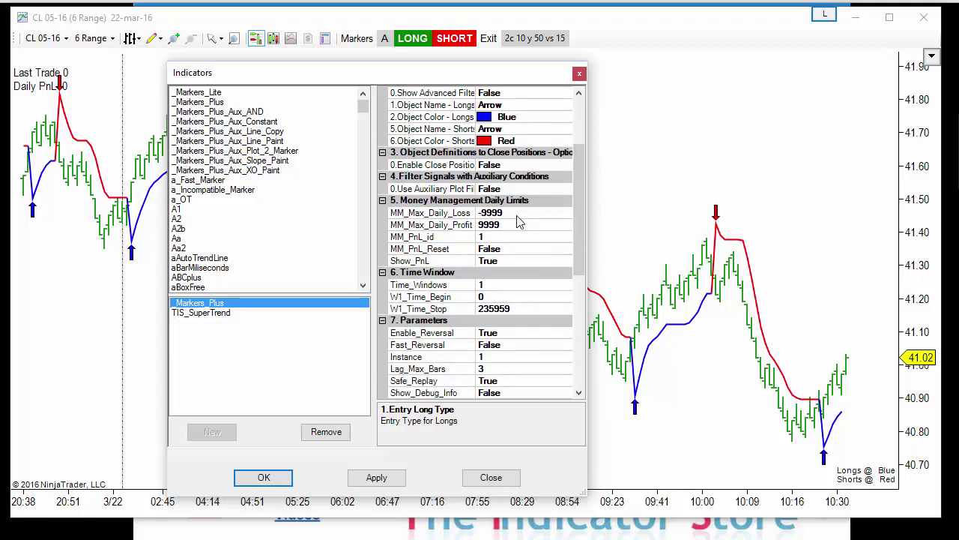
left_click(486, 213)
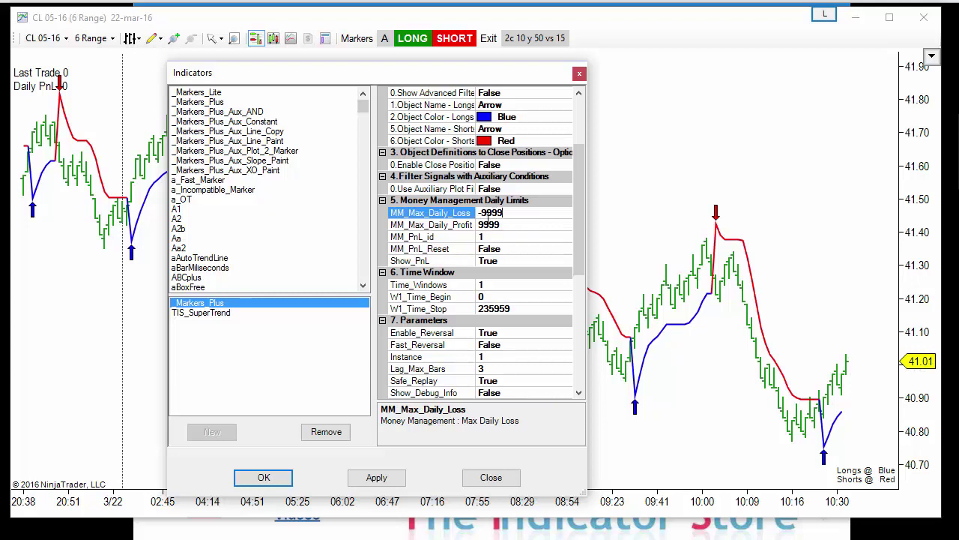
scroll(525, 247, "down", 3)
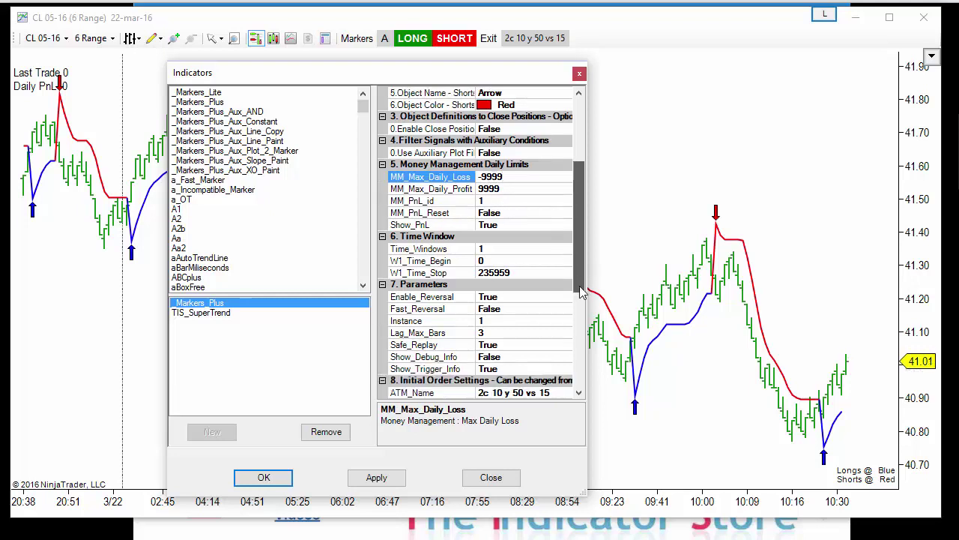
left_click(507, 218)
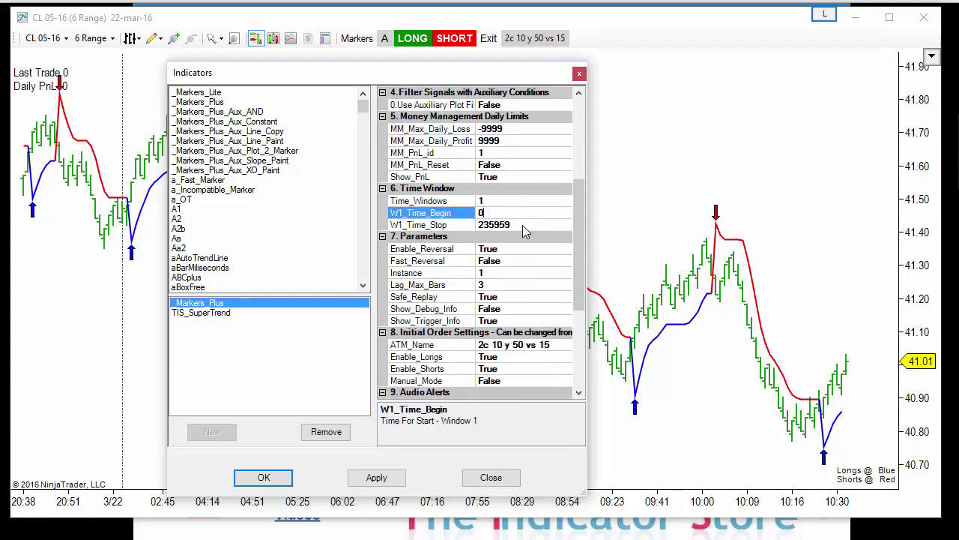
left_click(516, 224)
left_click(502, 212)
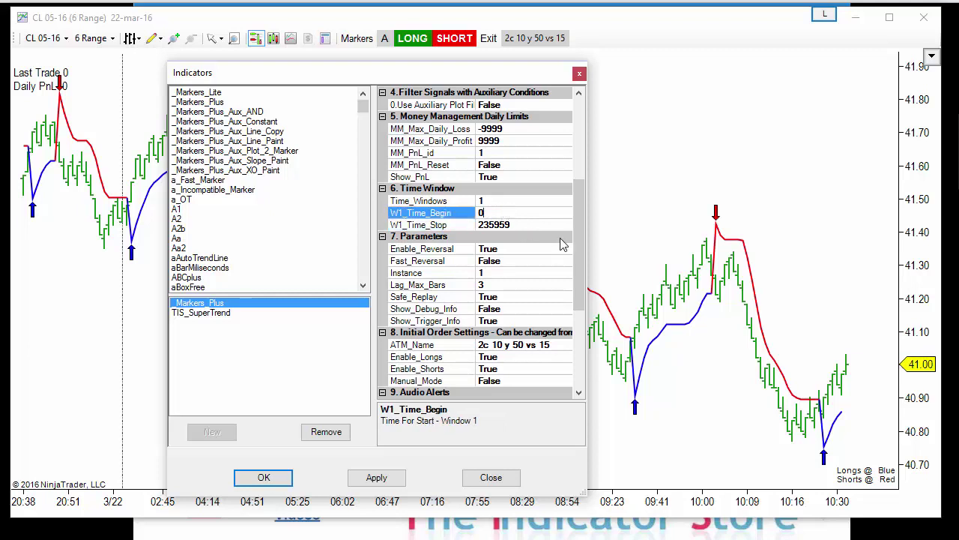
scroll(561, 247, "down", 1)
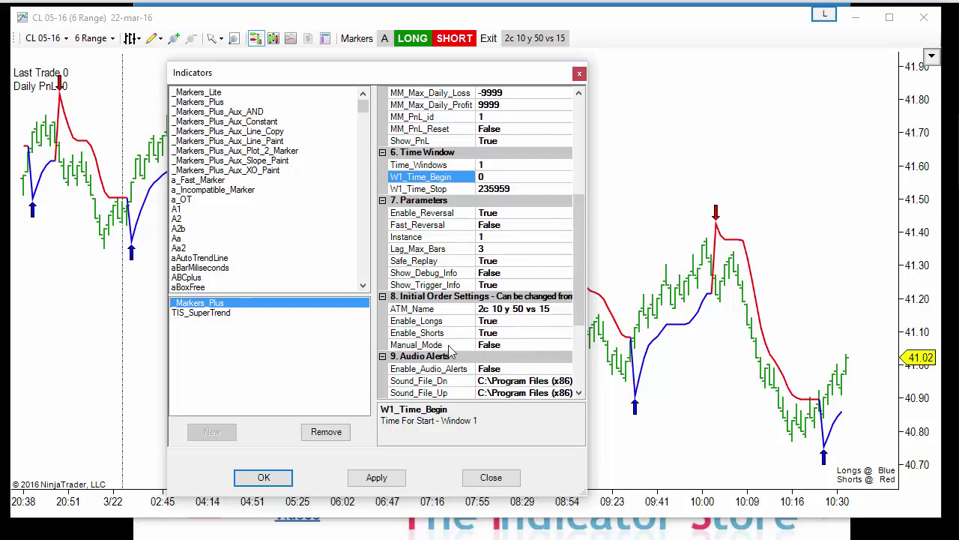
left_click(264, 478)
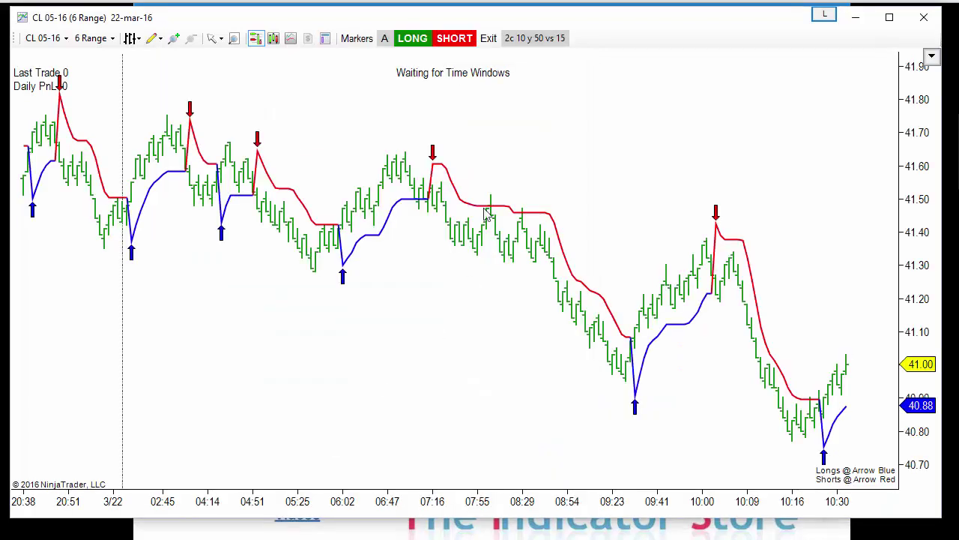
Enable LONG and SHORT entries on the toolbar and cycle the mode from A to M and back to A.
left_click(418, 40)
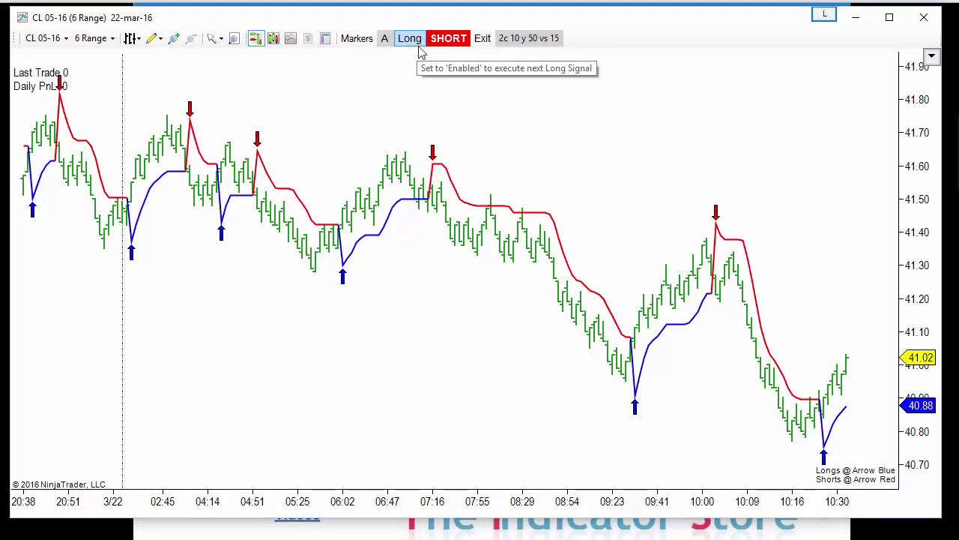
left_click(450, 41)
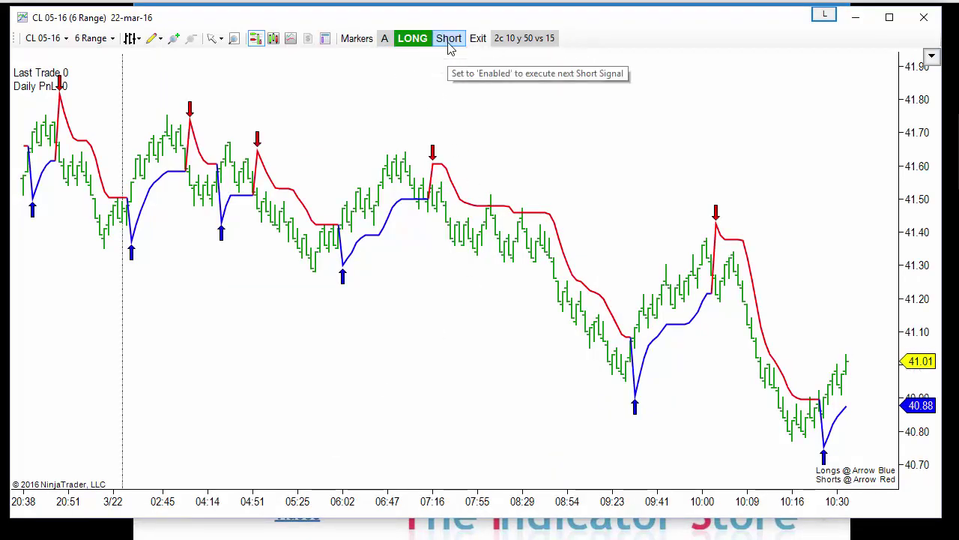
left_click(386, 41)
left_click(389, 45)
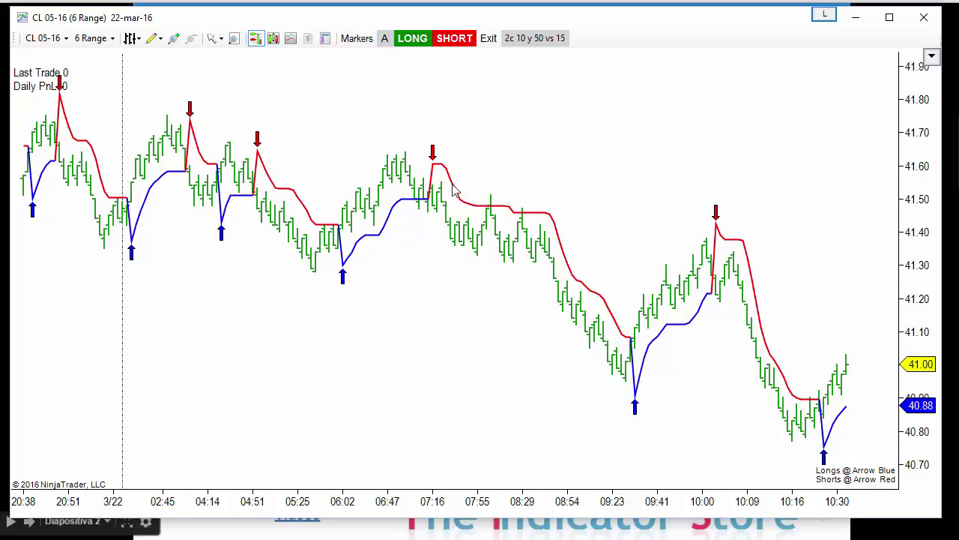
middle_click(313, 165)
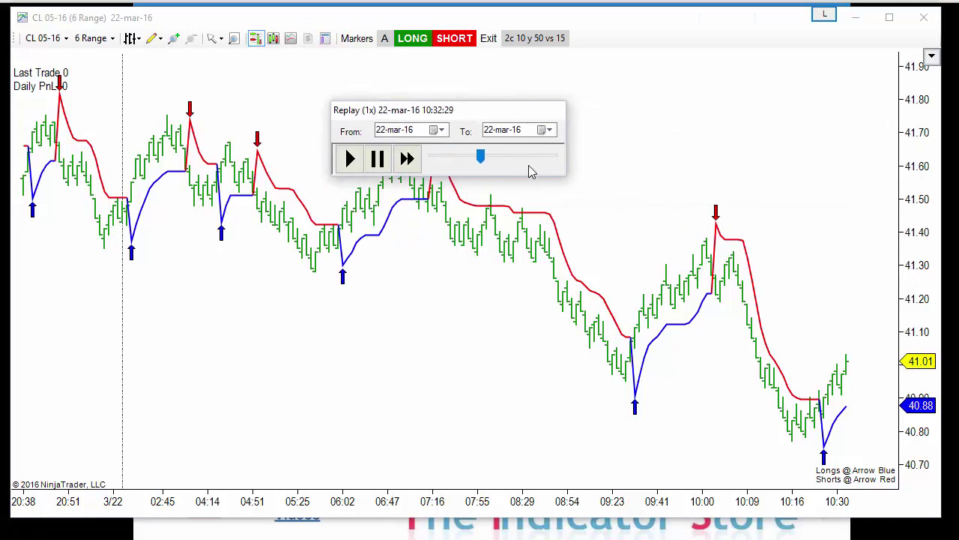
Jump the replay to 06:00:00 on 22-mar-16, play it at 4x, and show Chart Trader.
right_click(530, 168)
left_click(561, 192)
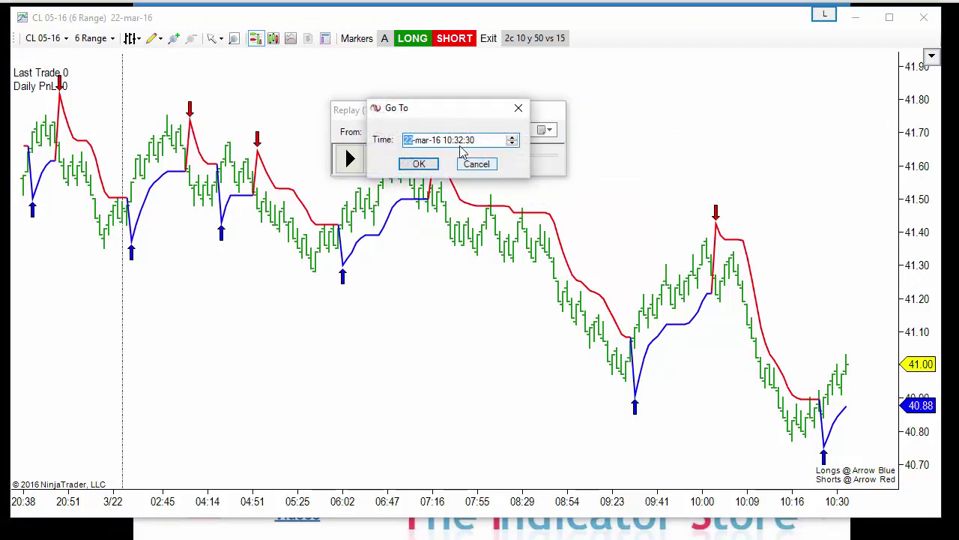
left_click(448, 140)
type("06:")
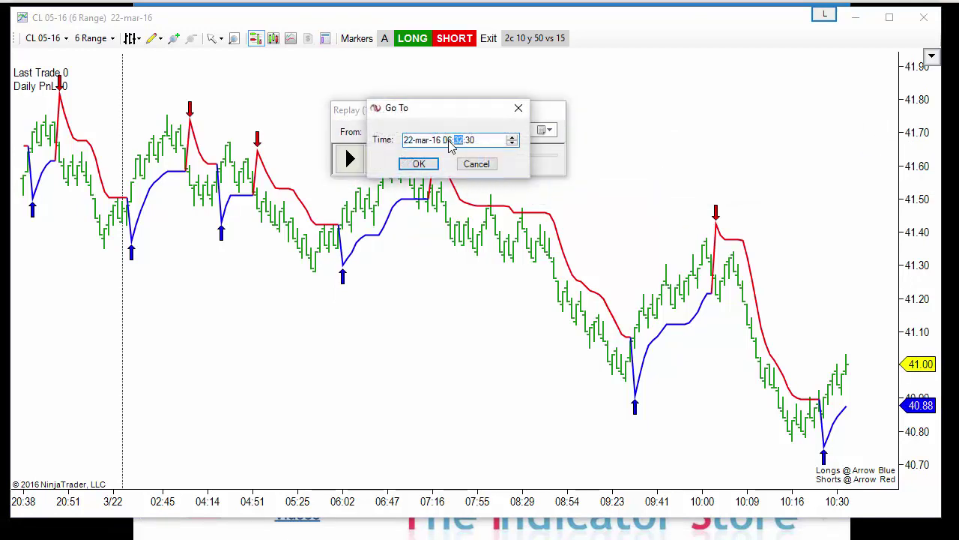
type("00:0")
left_click(419, 163)
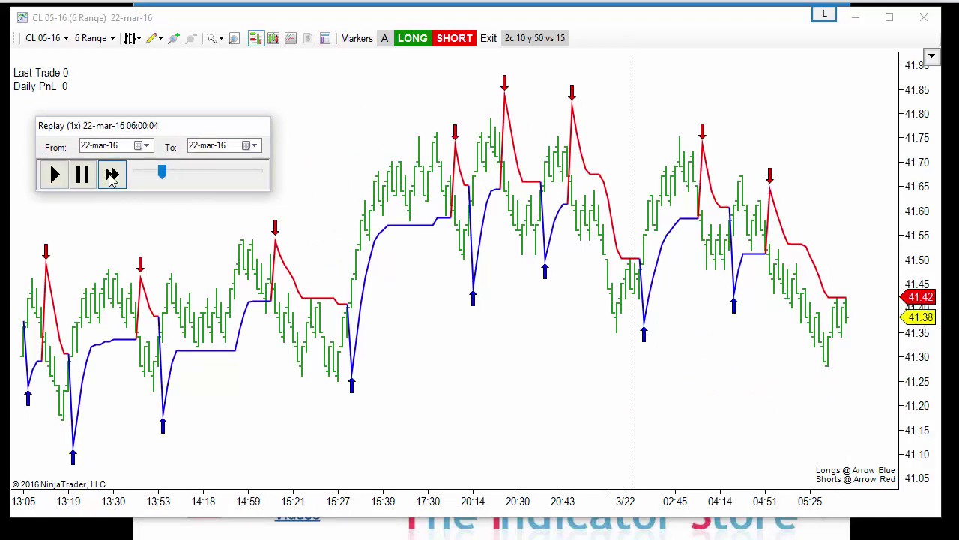
left_click(111, 176)
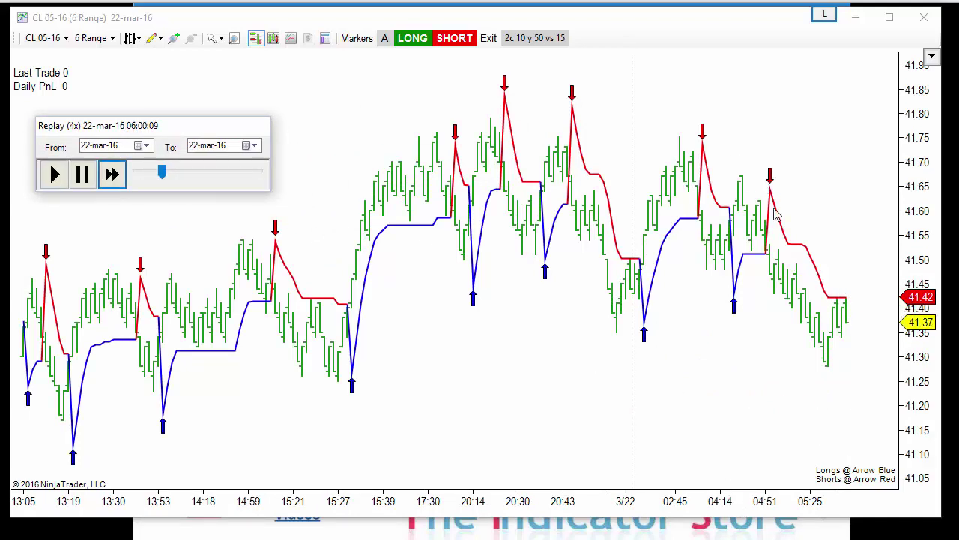
left_click(932, 59)
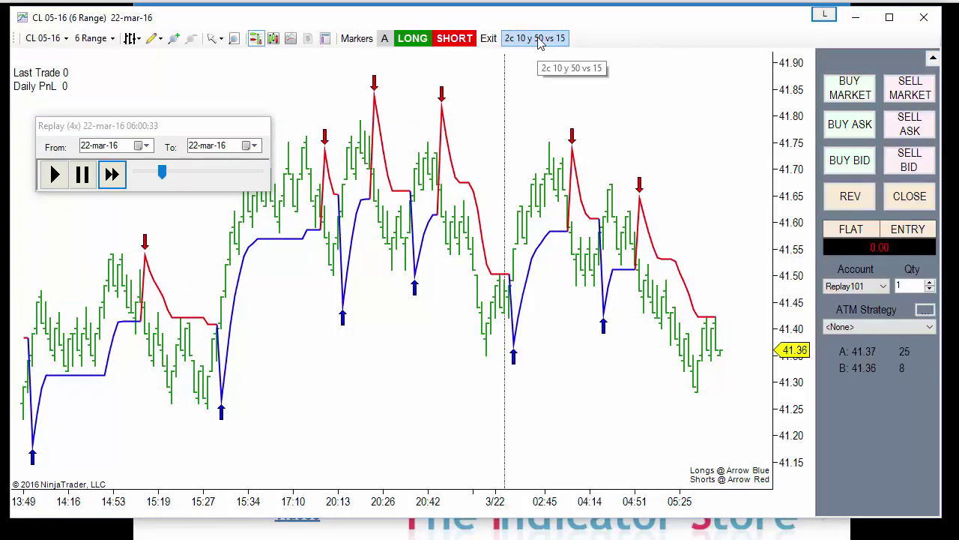
Choose ATM strategy '2c 10 y 50 vs 15' and inspect its targets and Custom stop strategy without changes.
left_click(884, 327)
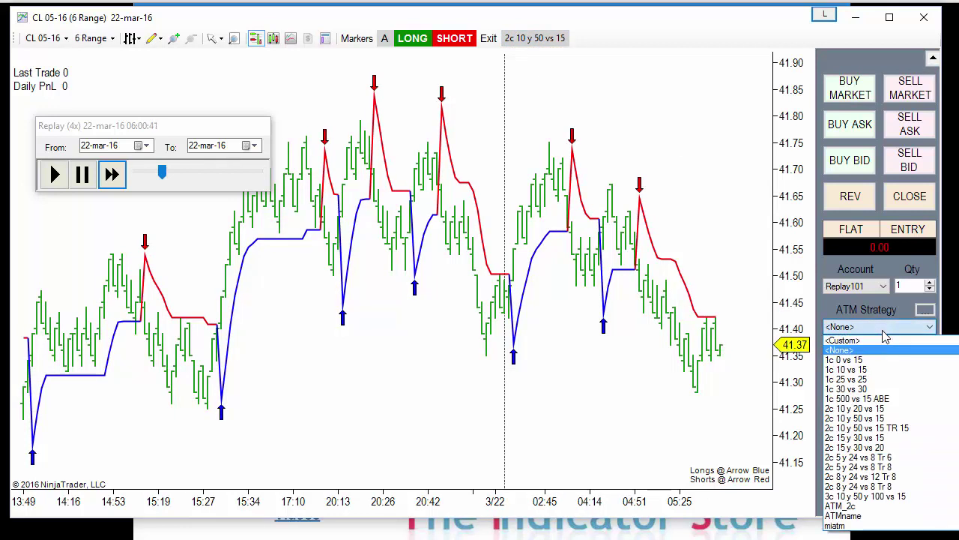
left_click(889, 419)
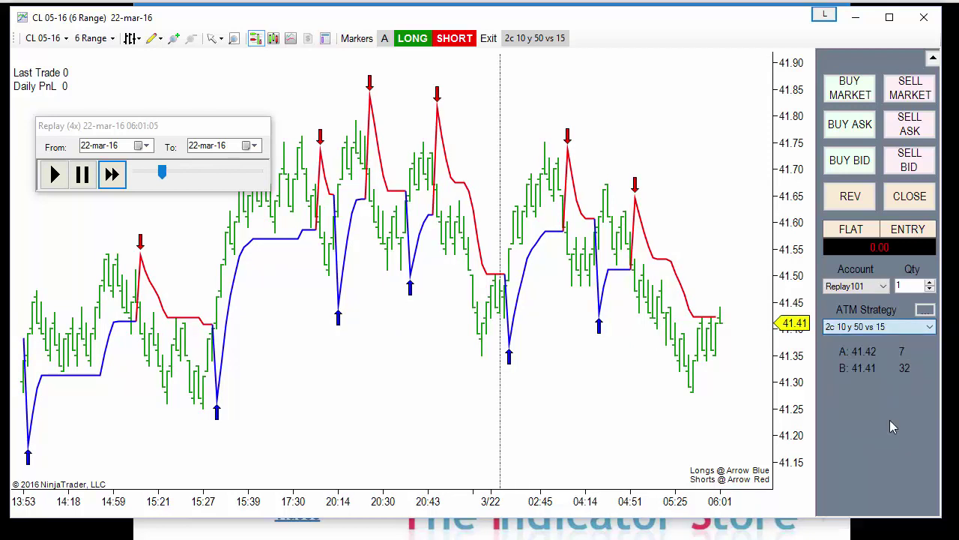
left_click(924, 309)
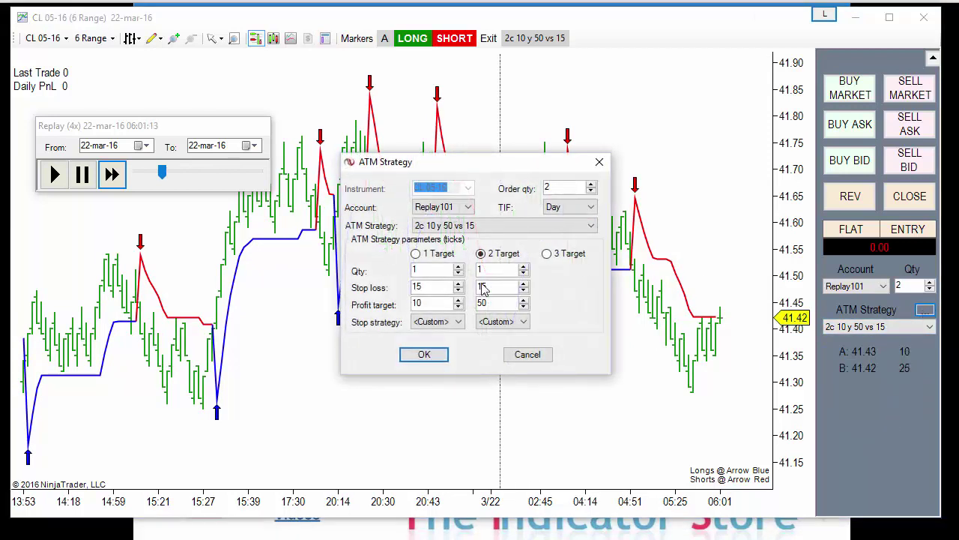
left_click(496, 321)
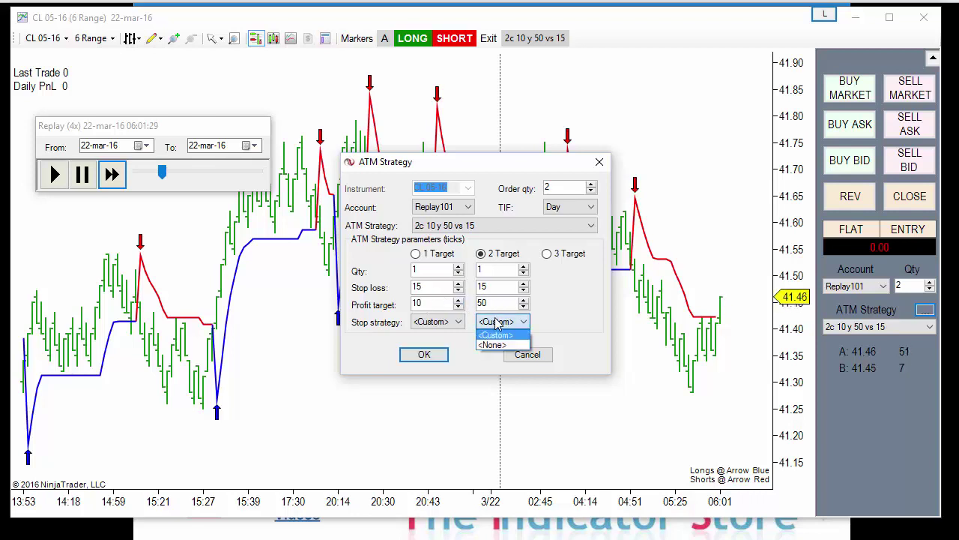
left_click(498, 335)
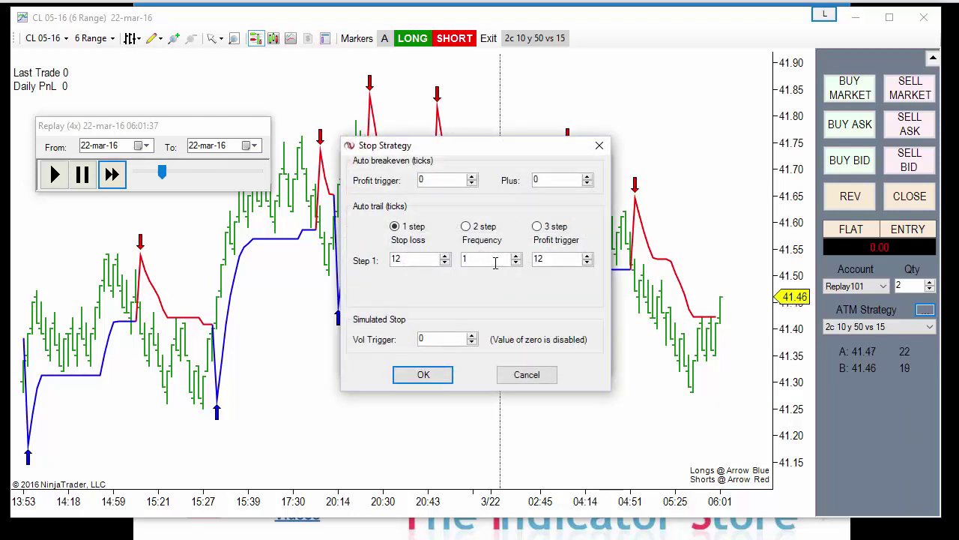
left_click(529, 374)
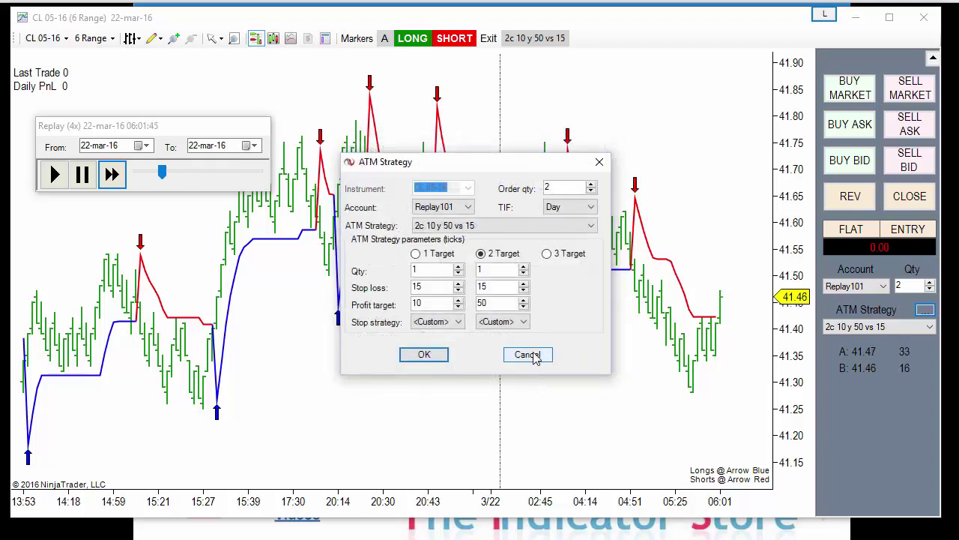
left_click(527, 354)
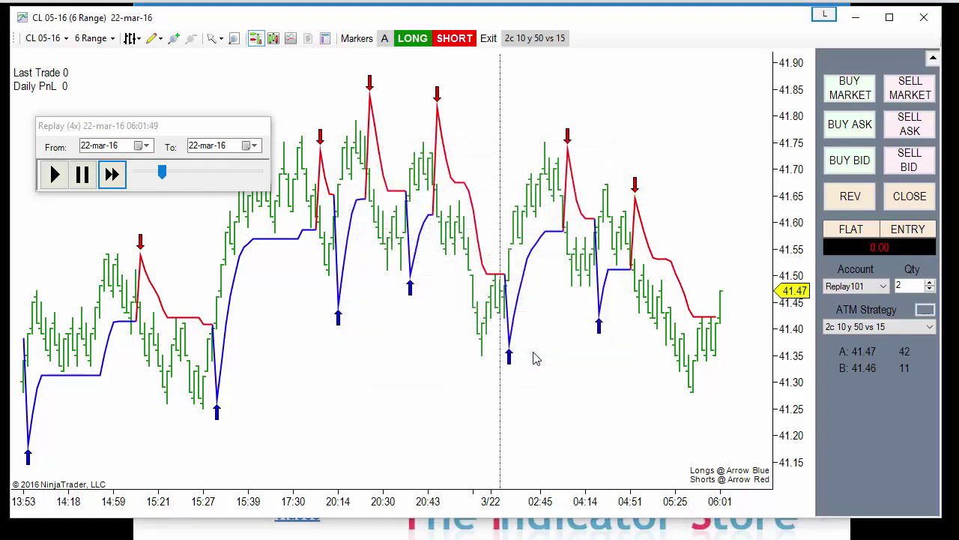
Raise the market replay speed to 200x.
left_click(111, 176)
left_click(114, 175)
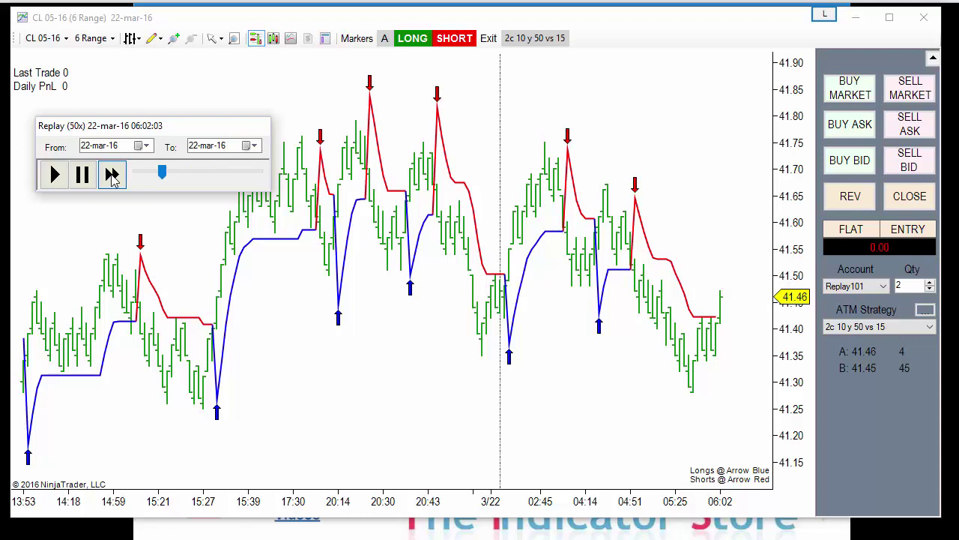
left_click(112, 175)
left_click(112, 175)
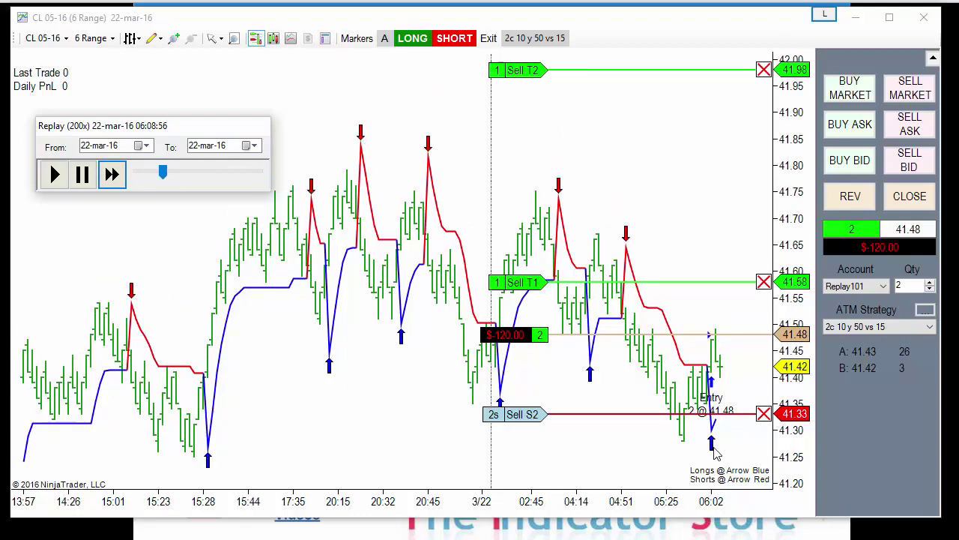
left_click(717, 406)
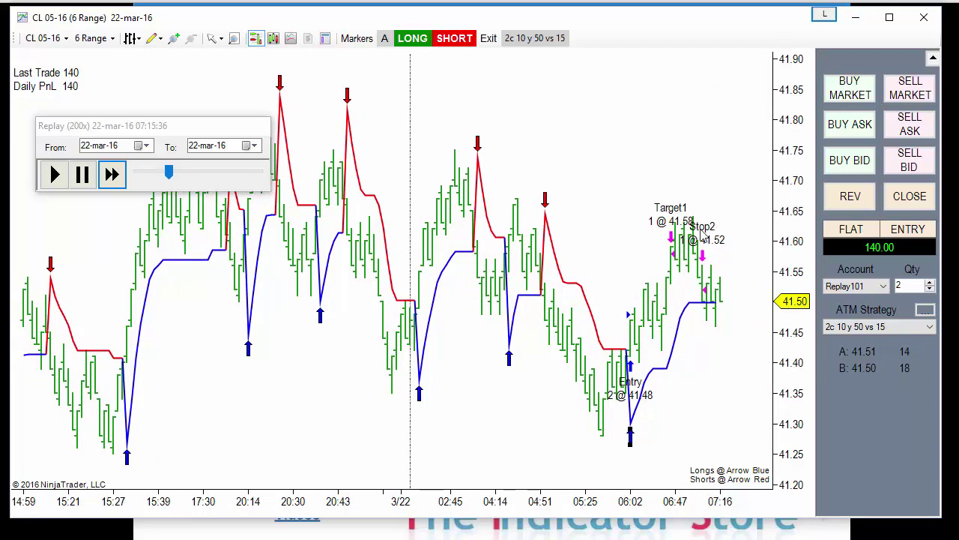
Go long two contracts at 41.47, run replay at 300x, pause, and move chart and replay windows aside.
left_click(412, 38)
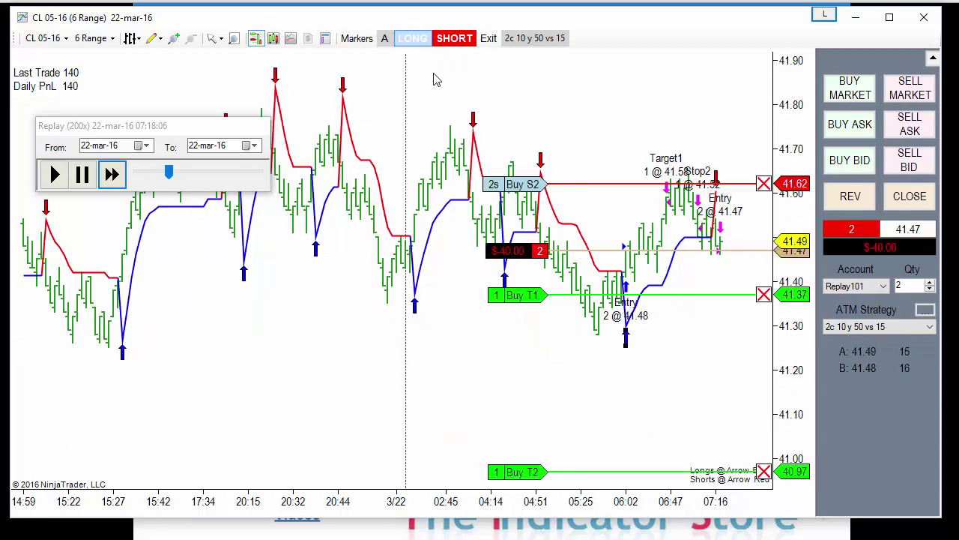
left_click(111, 174)
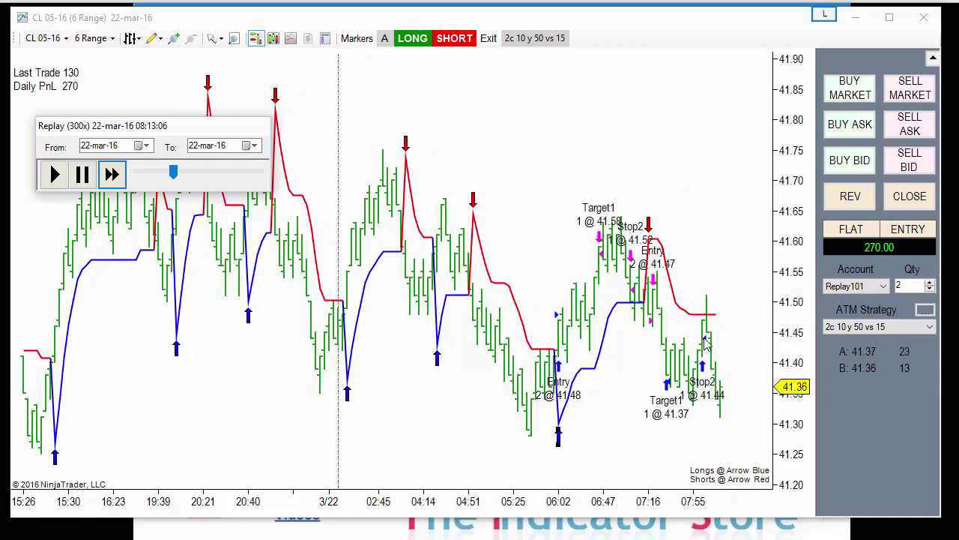
left_click(84, 183)
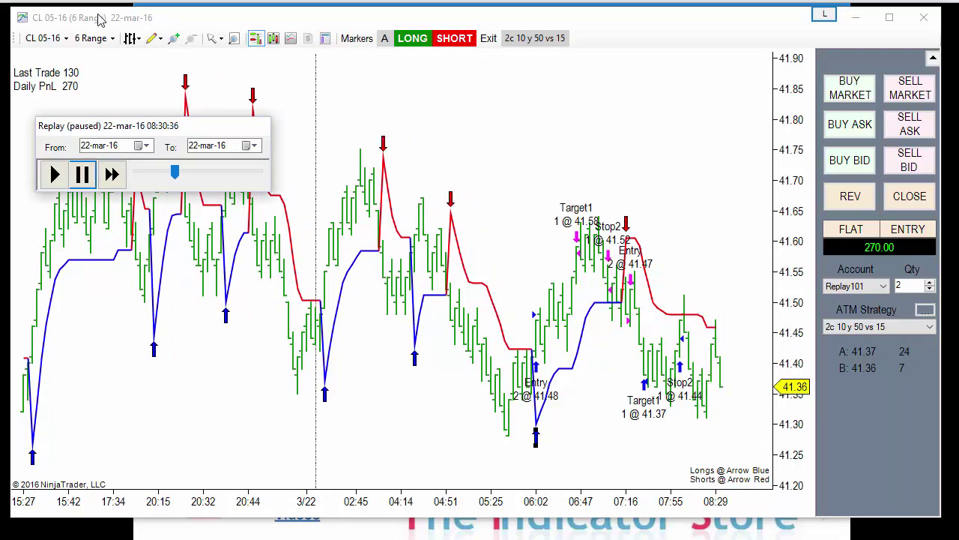
left_click_drag(39, 18, 958, 18)
left_click_drag(47, 125, 958, 196)
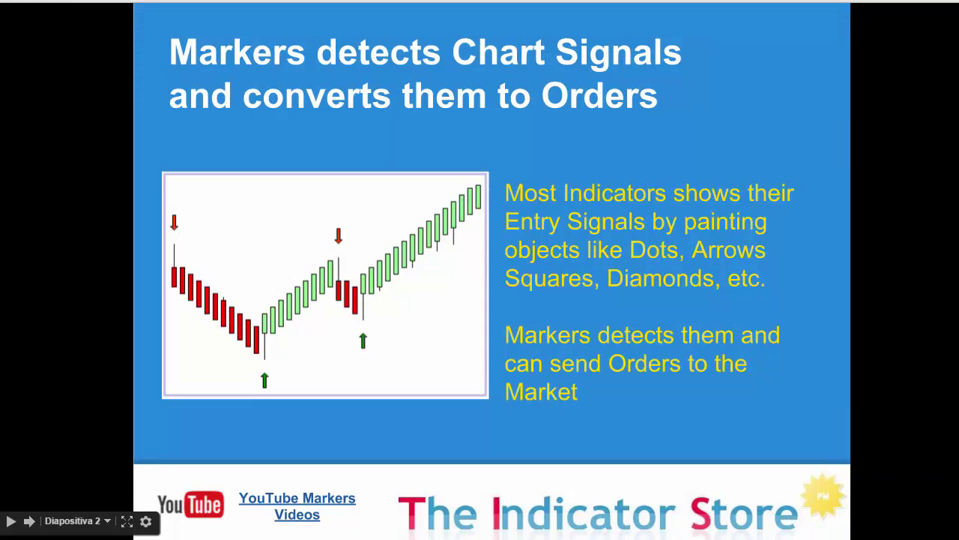
Advance the slideshow to the next slide.
left_click(671, 248)
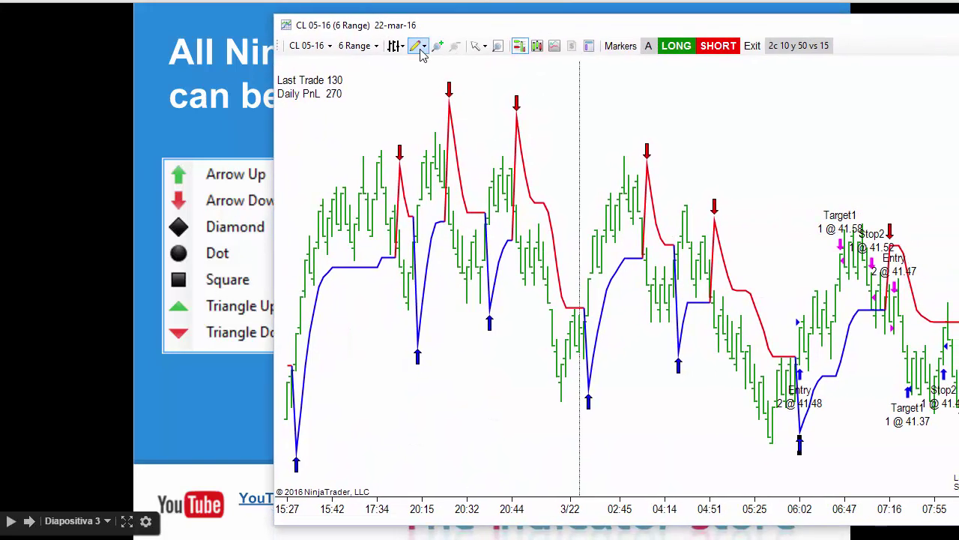
Browse the Drawing Tools list, close it, and reposition the chart window.
left_click(421, 51)
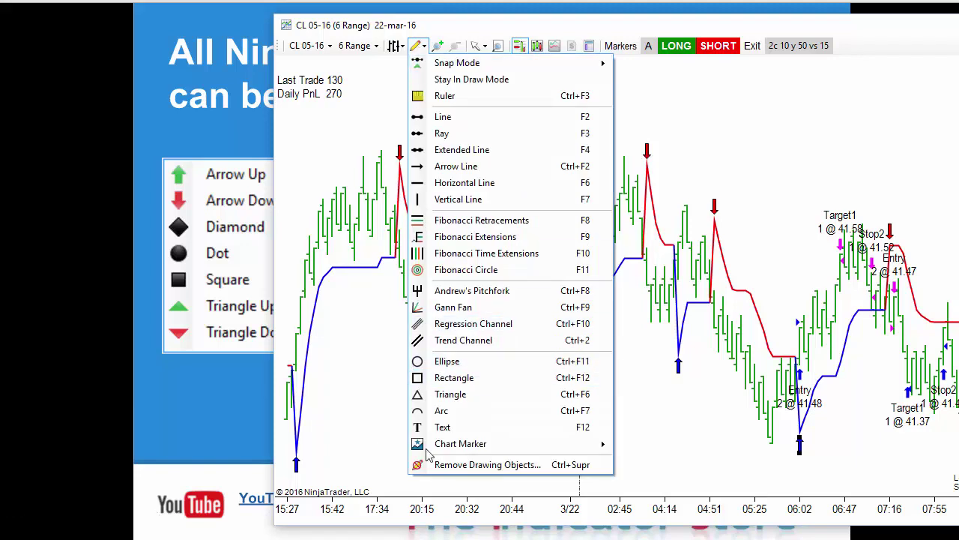
mouse_move(433, 447)
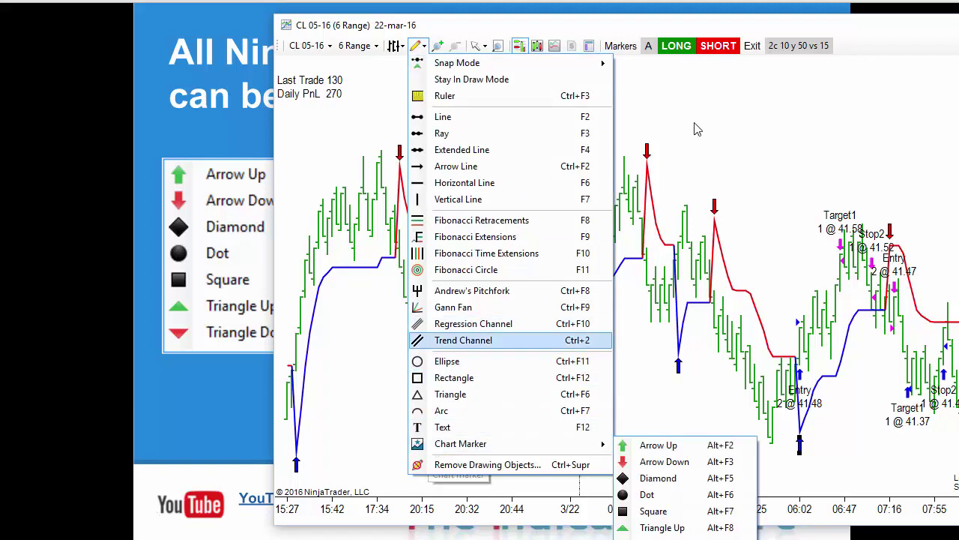
left_click(453, 340)
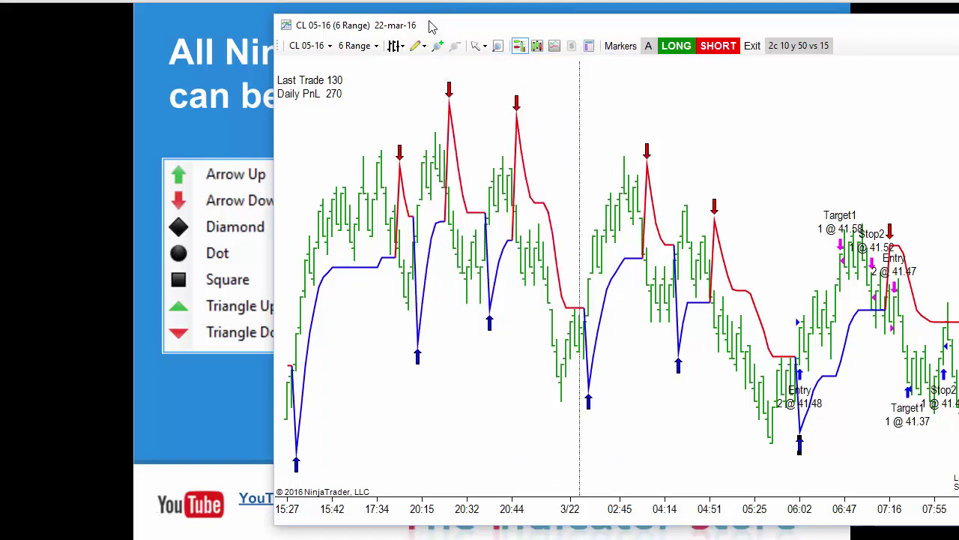
left_click_drag(428, 25, 401, 0)
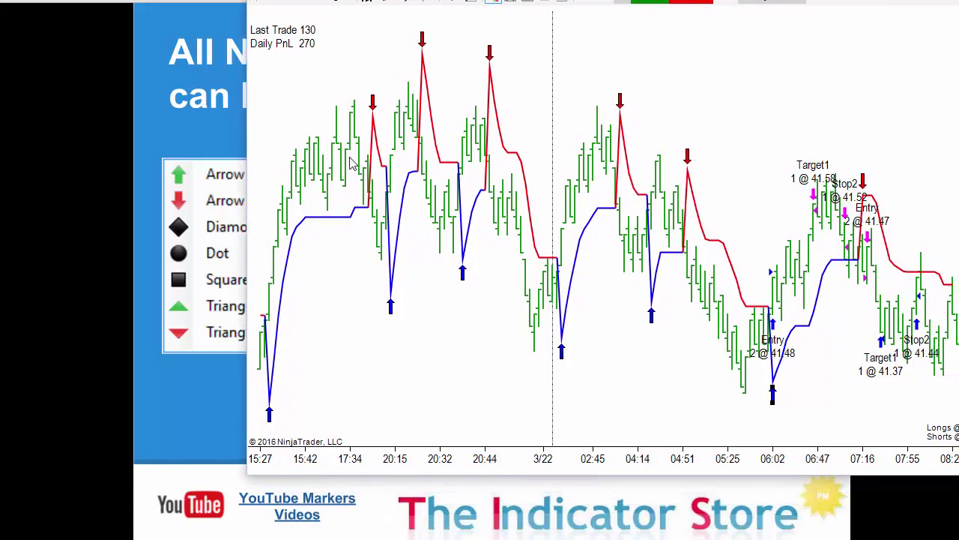
Draw a blue Arrow Line, move it over the 02:45–04:14 bars, then delete it.
left_click(391, 4)
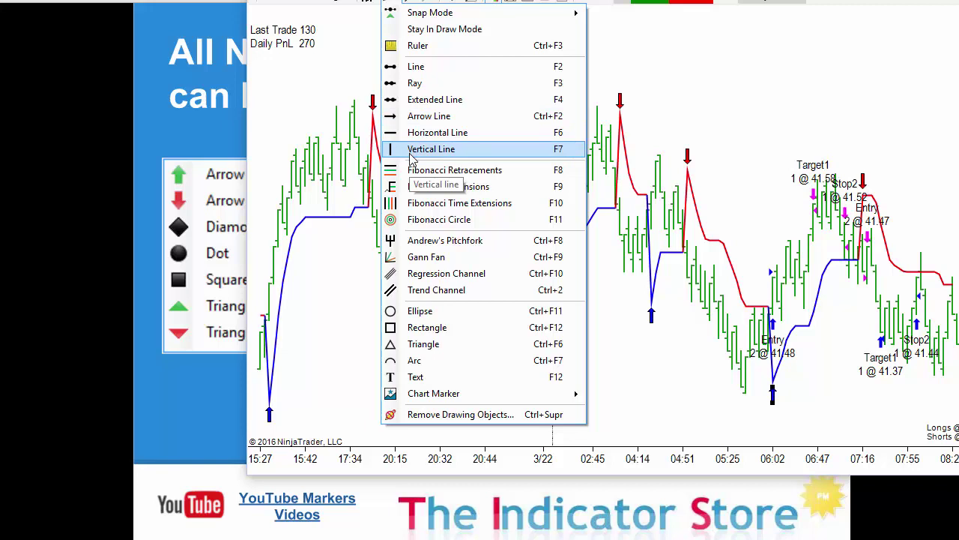
left_click(422, 122)
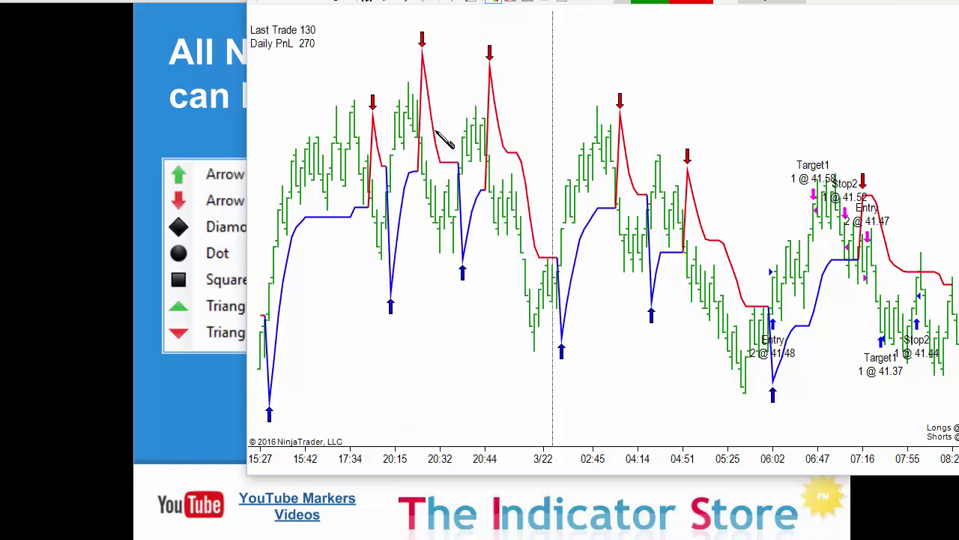
left_click_drag(461, 95, 530, 206)
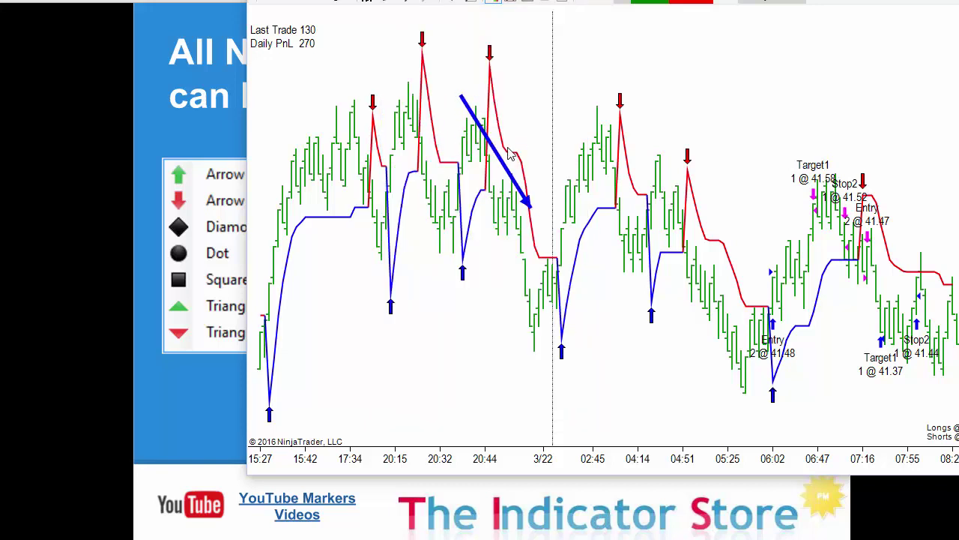
left_click_drag(501, 169, 629, 158)
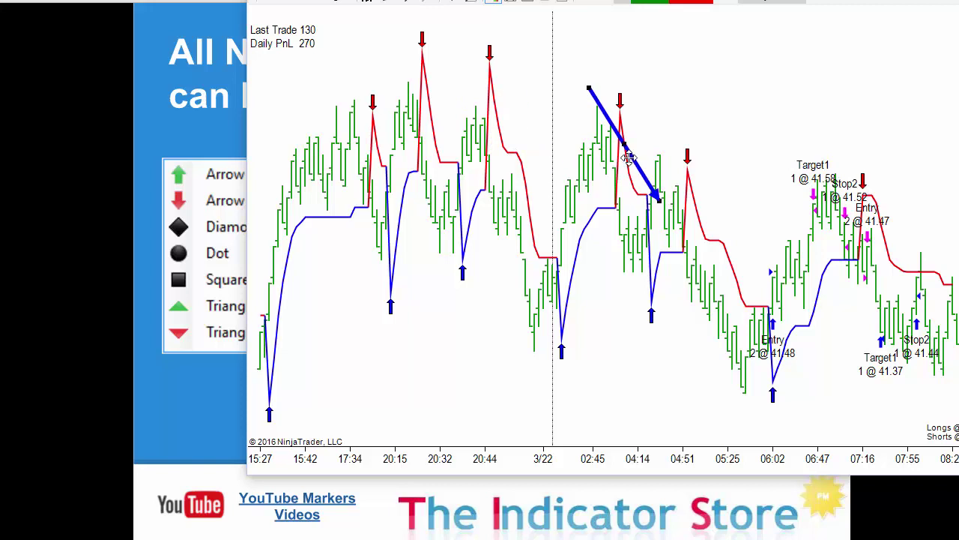
key("Delete")
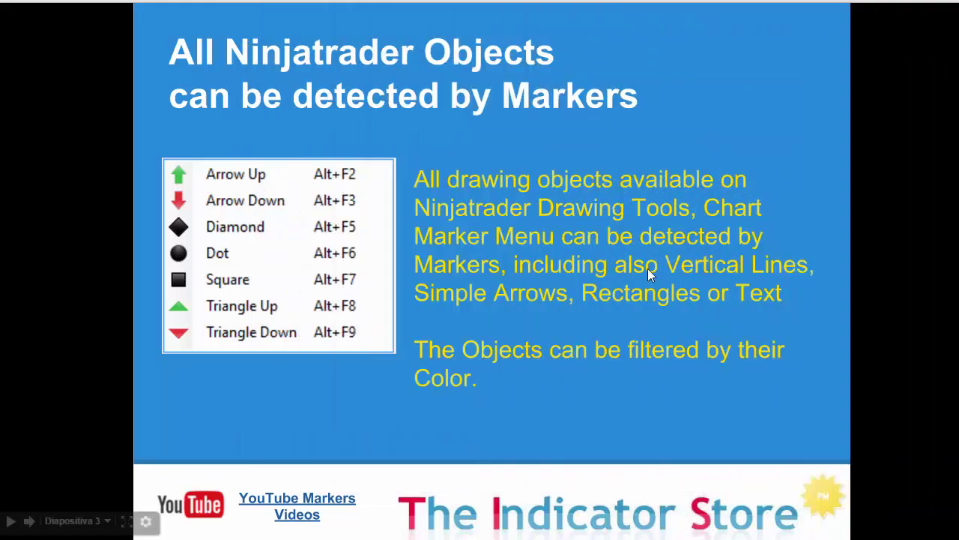
Advance the slideshow to the 'Markers can Enter the Market' slide.
left_click(583, 248)
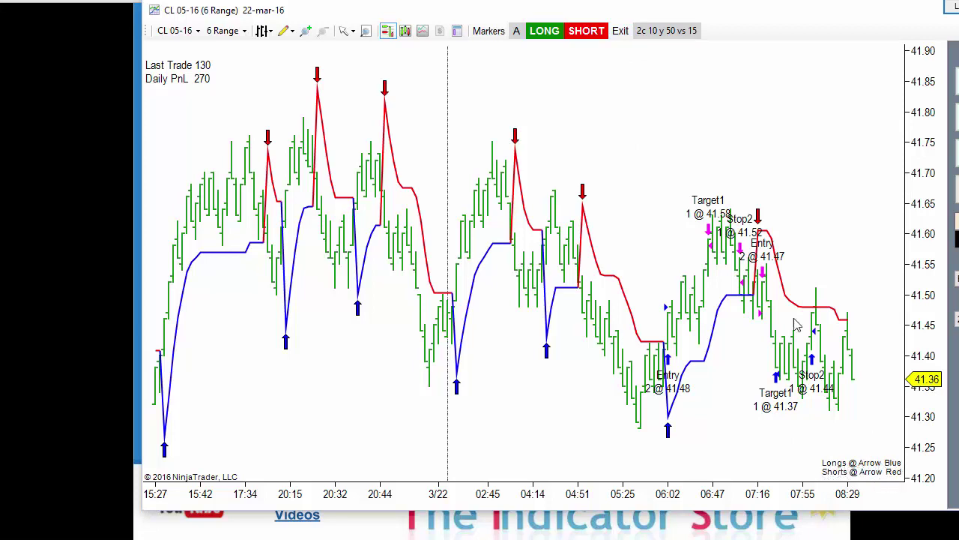
Open the chart's Indicators dialog and select _Markers_Plus to show its settings.
right_click(558, 94)
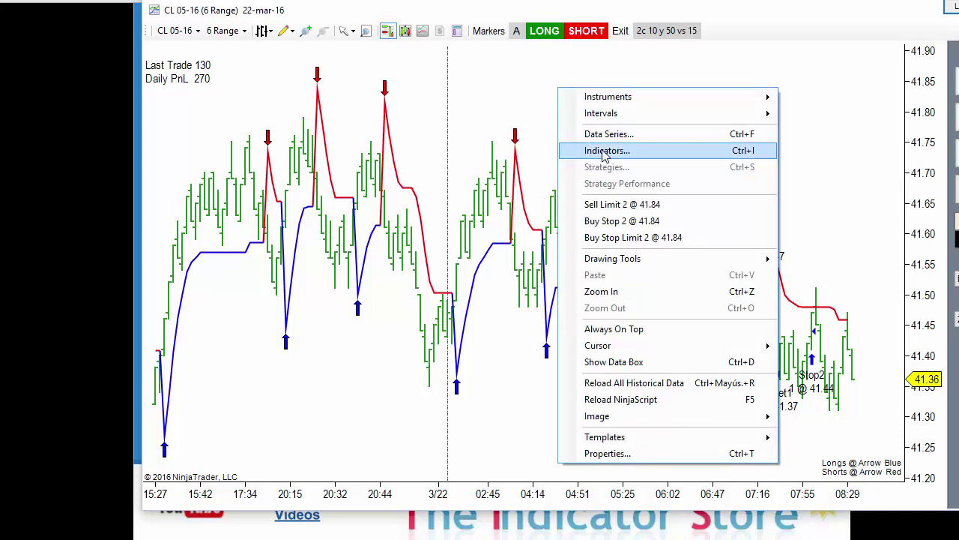
left_click(604, 149)
left_click_drag(621, 92, 529, 55)
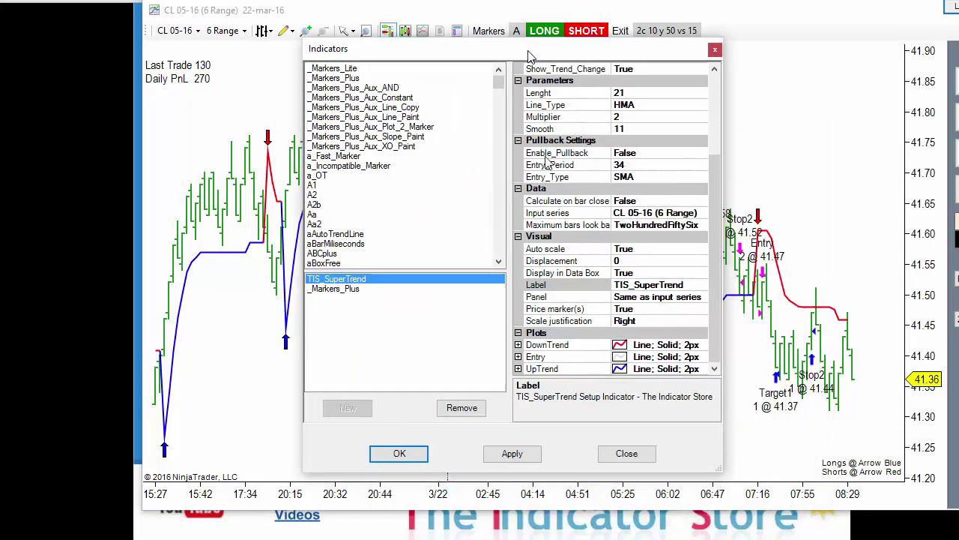
left_click(352, 289)
left_click_drag(715, 279, 714, 124)
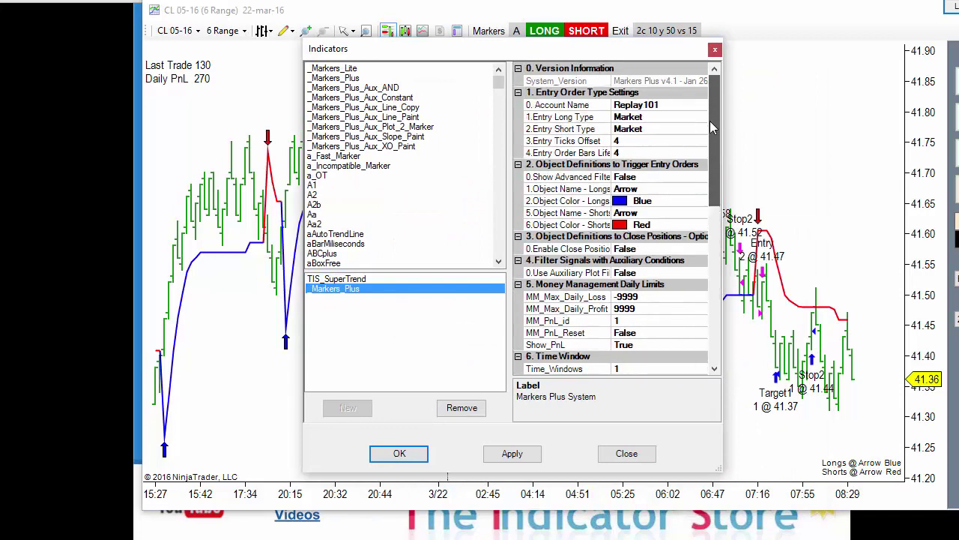
Enable Close Positions with Yellow Dot objects closing both longs and shorts, and apply.
double_click(650, 251)
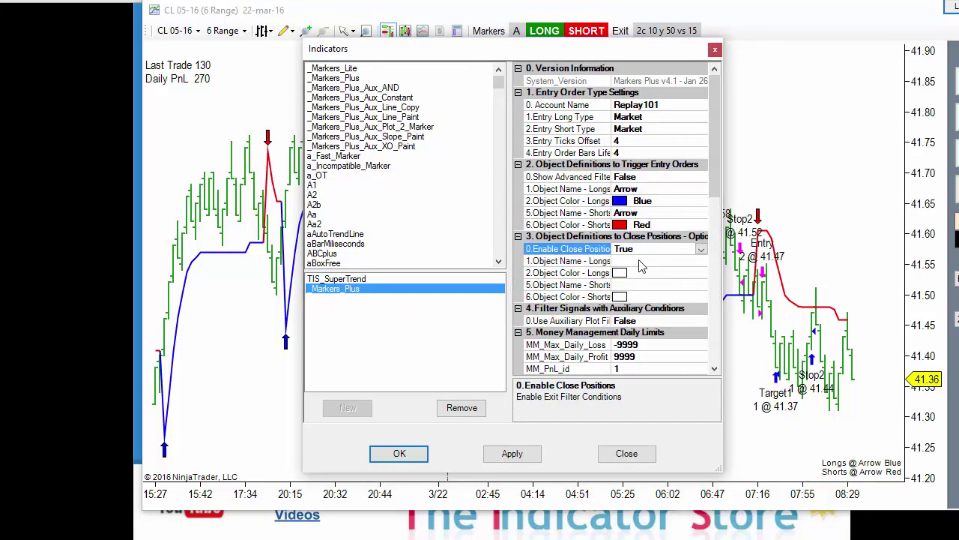
left_click(639, 261)
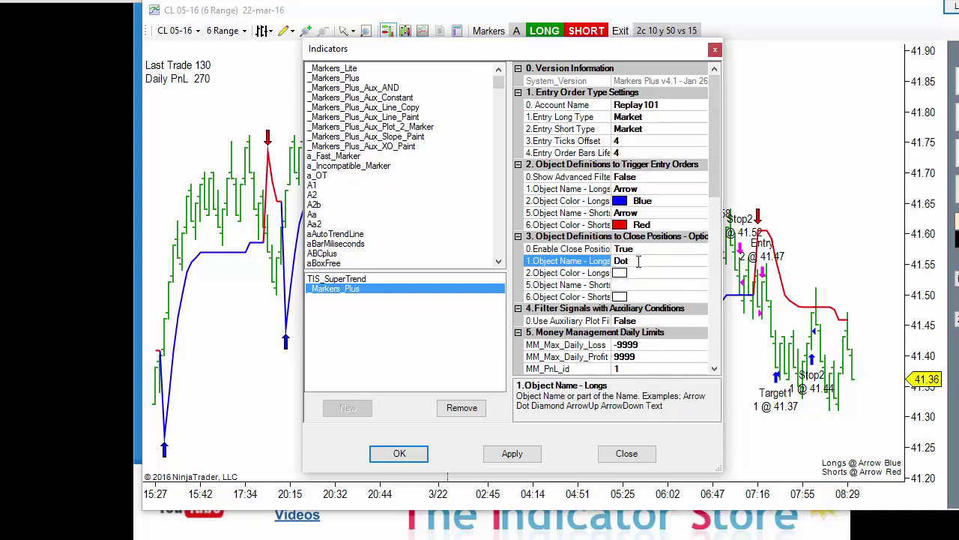
type("Dot")
left_click(642, 272)
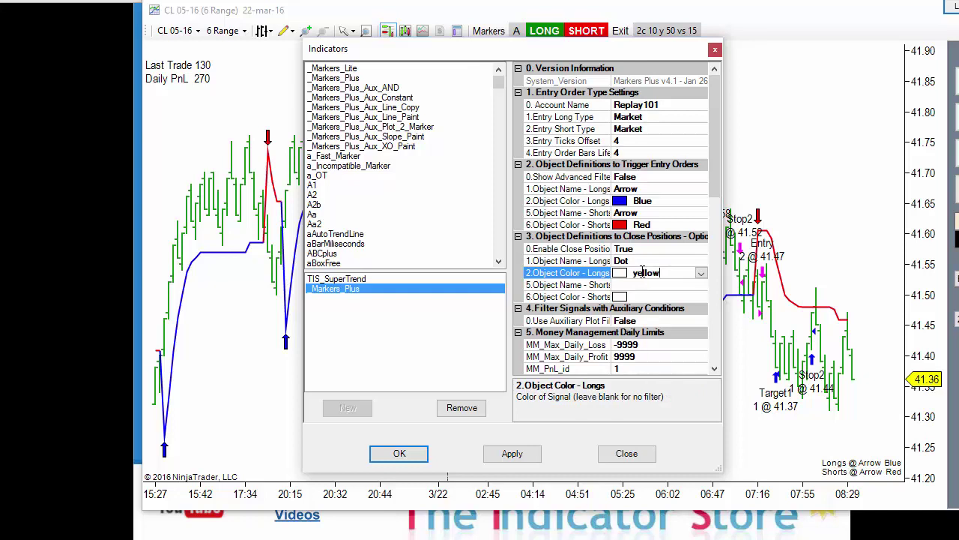
left_click(632, 285)
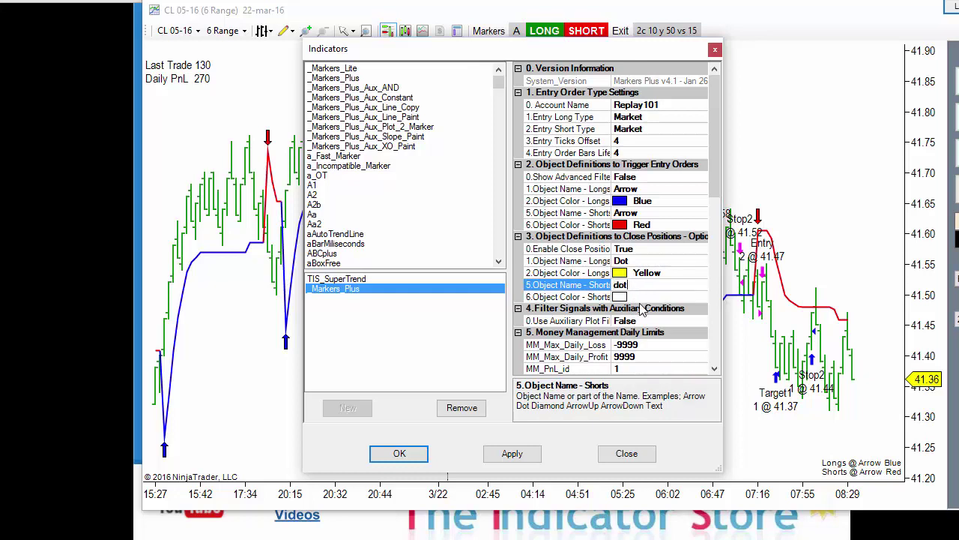
left_click(644, 298)
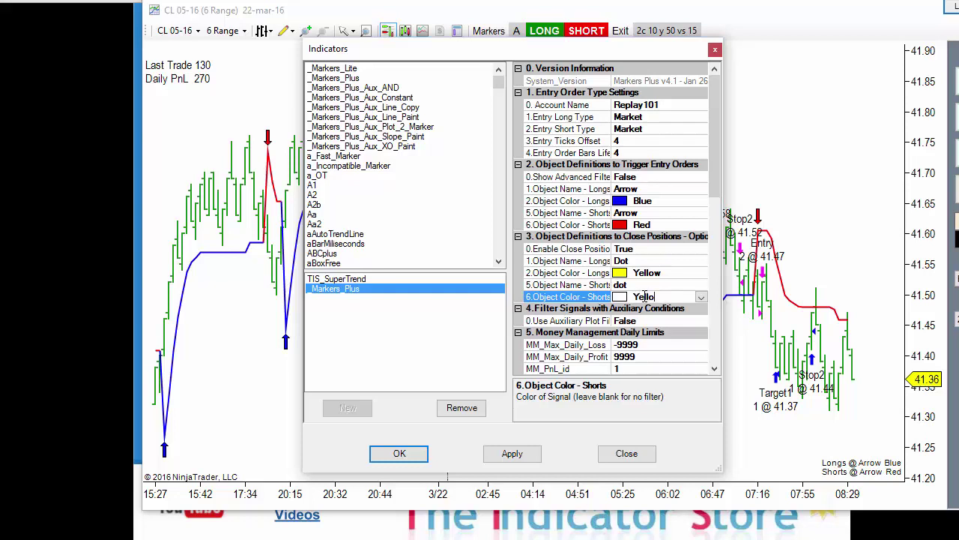
left_click(645, 288)
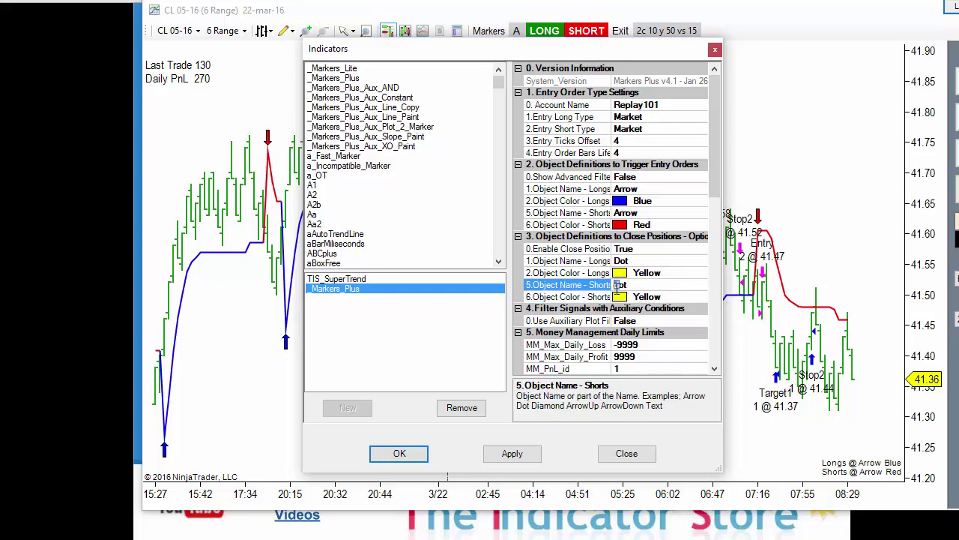
left_click(401, 454)
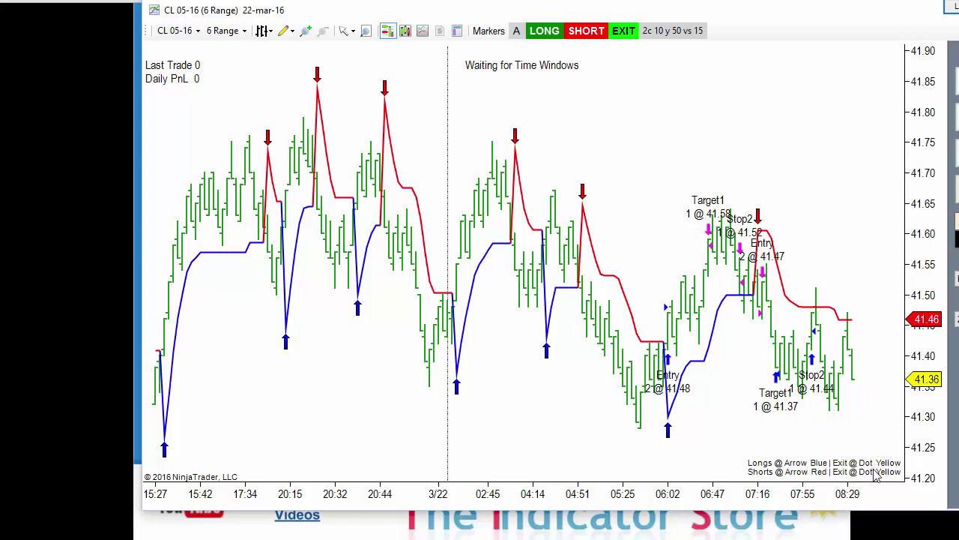
Switch off the EXIT mode and advance to the 'Markers utilizes ATM Orders' slide.
left_click(623, 31)
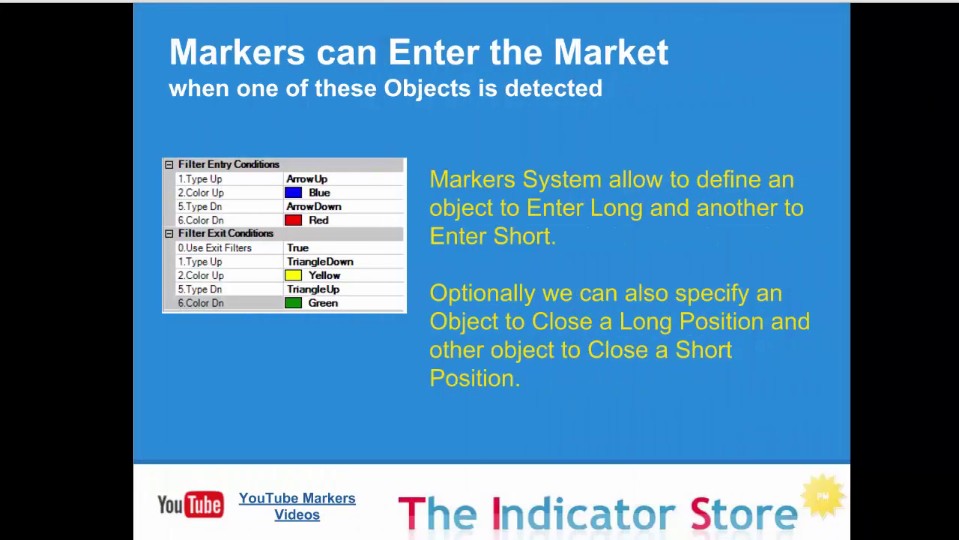
left_click(557, 266)
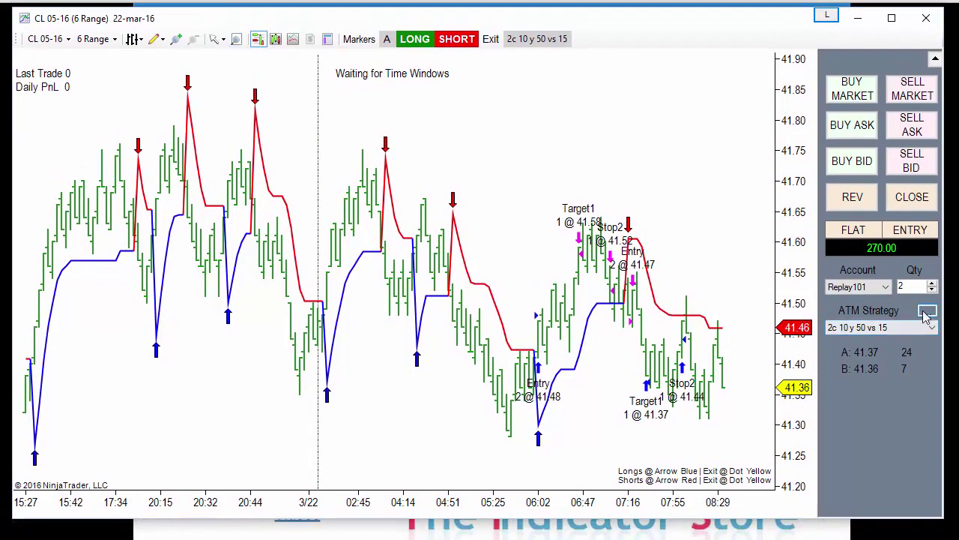
Switch the ATM strategy to three profit targets with order quantity 3.
left_click(928, 311)
left_click_drag(442, 165, 380, 120)
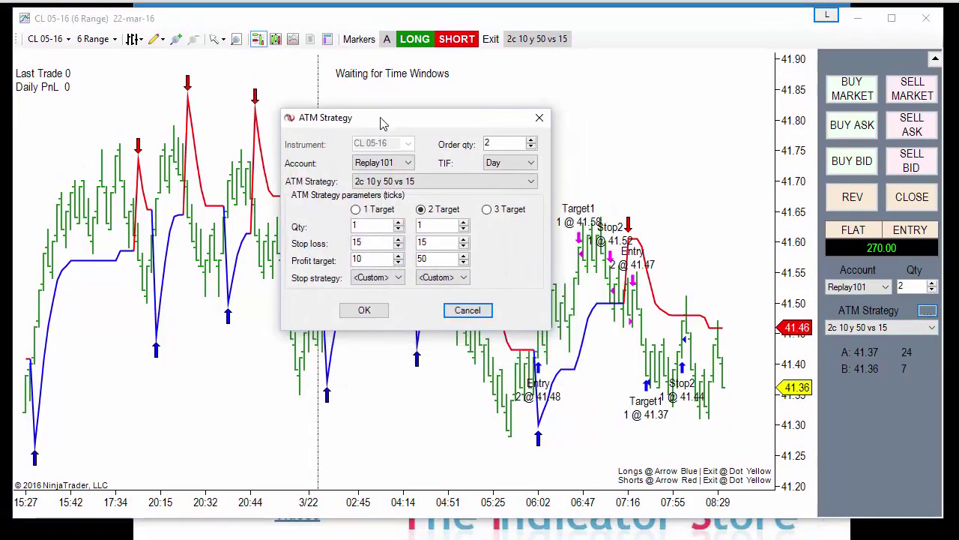
left_click(488, 210)
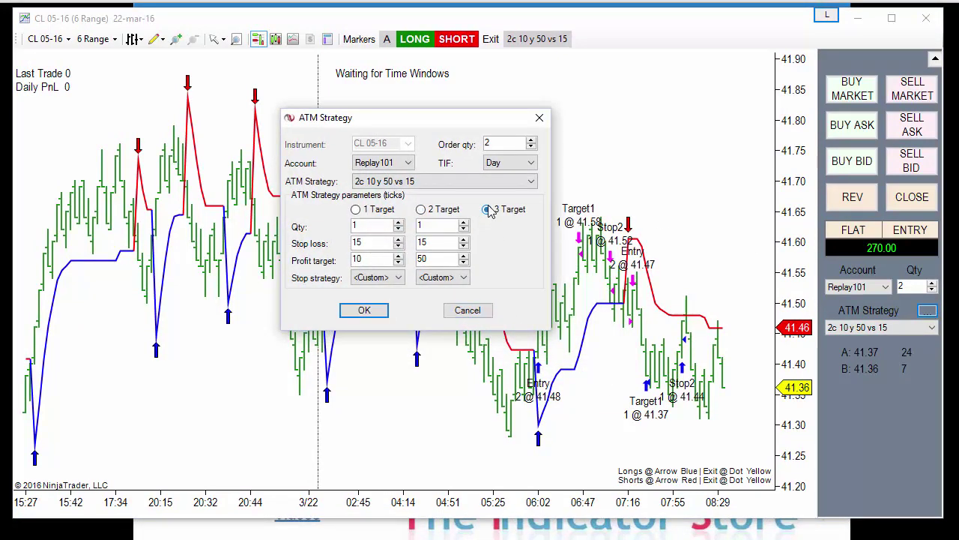
left_click(531, 141)
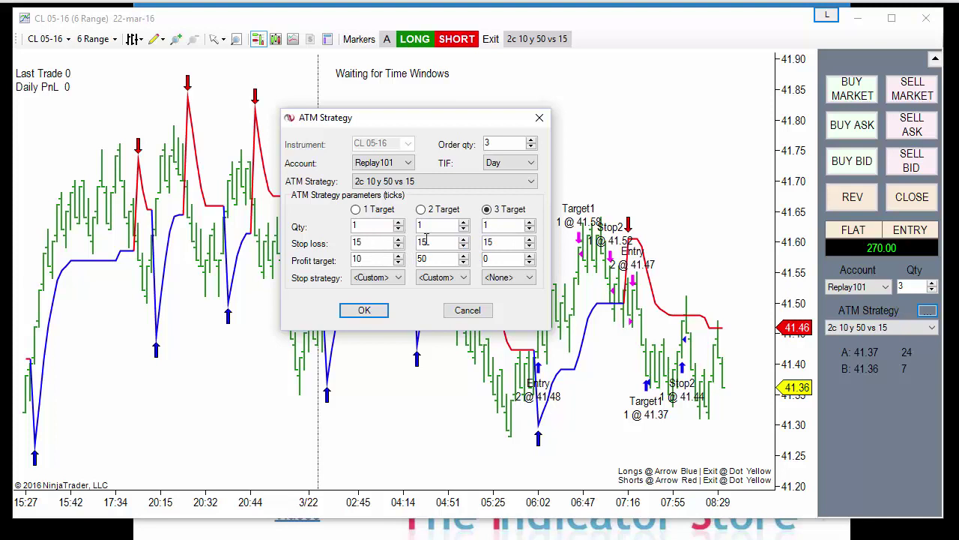
Give target three a custom stop strategy with a three-step auto trail.
left_click(517, 277)
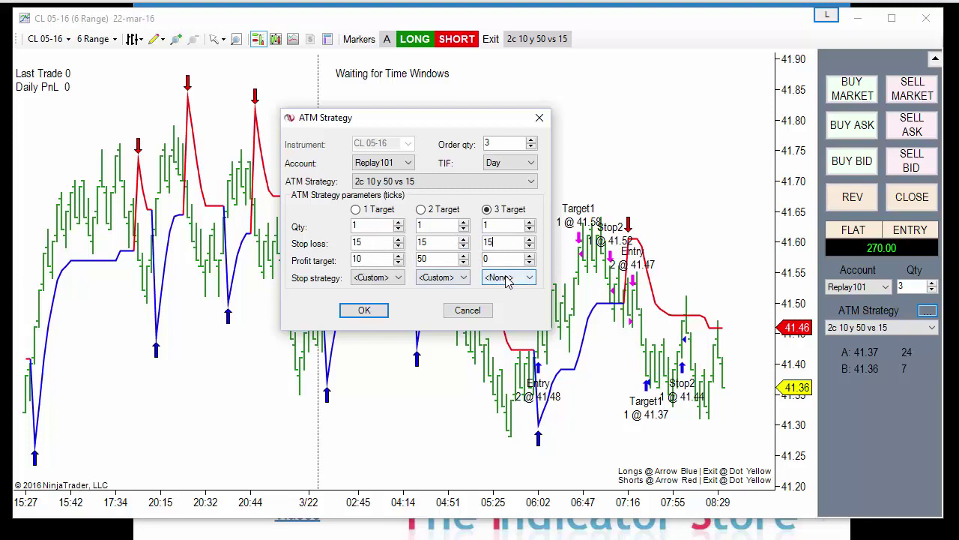
left_click(506, 298)
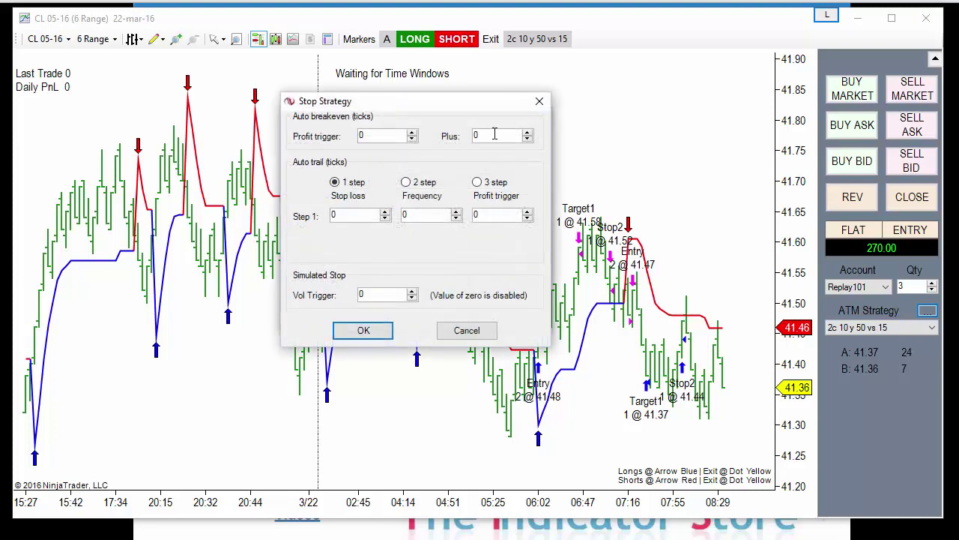
left_click(495, 134)
left_click(405, 182)
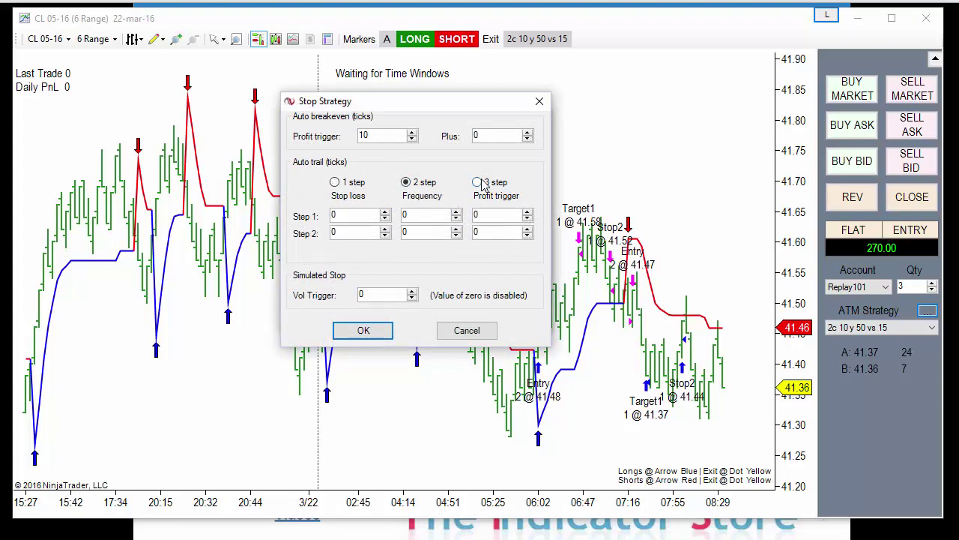
left_click(477, 182)
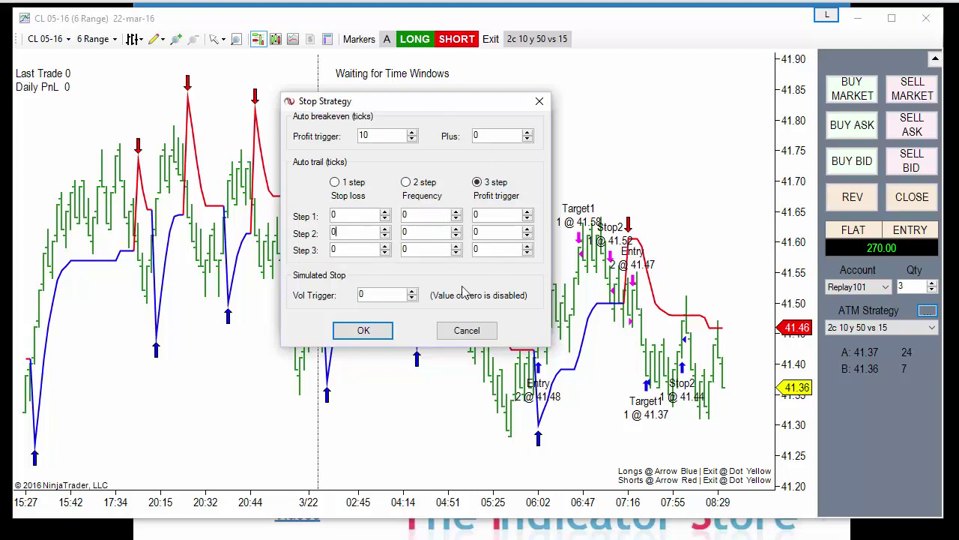
left_click(365, 331)
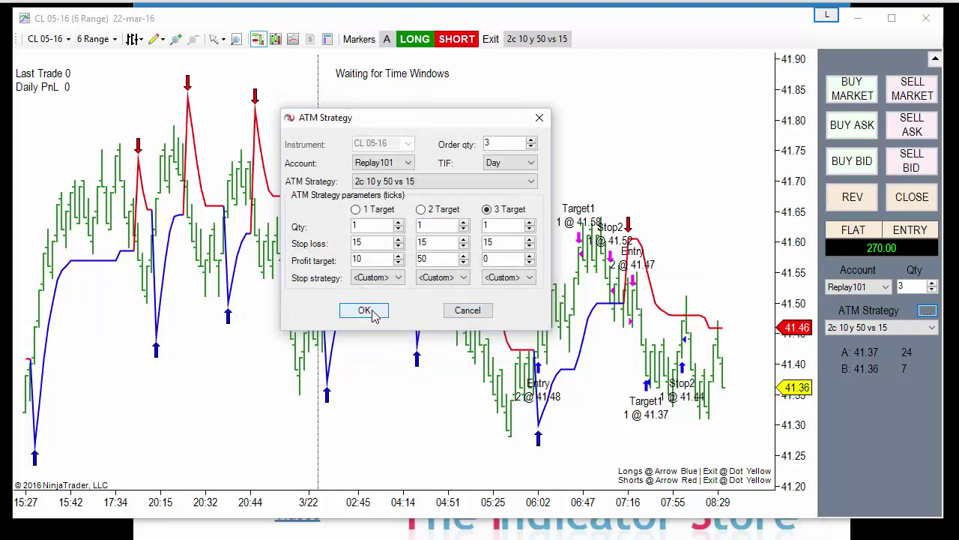
Look at the template manager, discard the unsaved changes, and list the ATM templates.
right_click(311, 213)
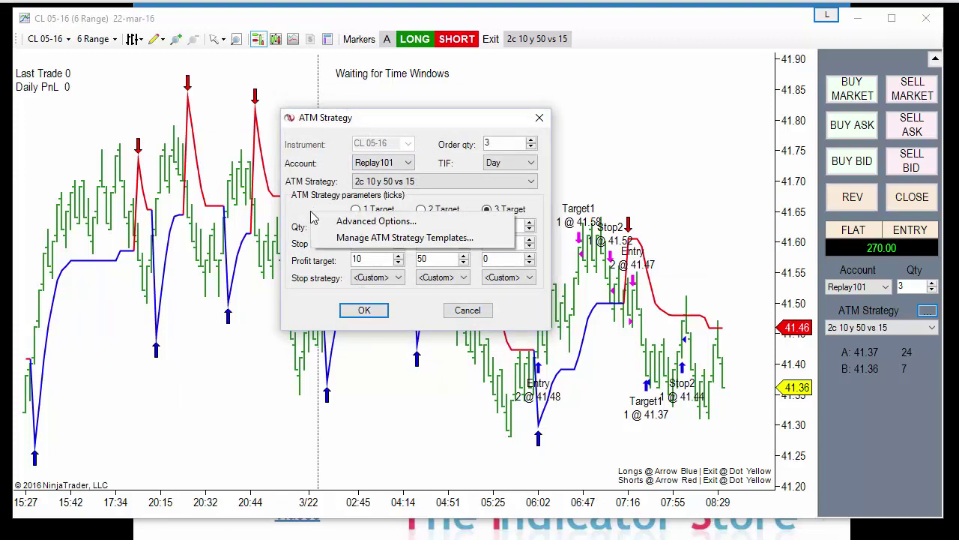
left_click(341, 239)
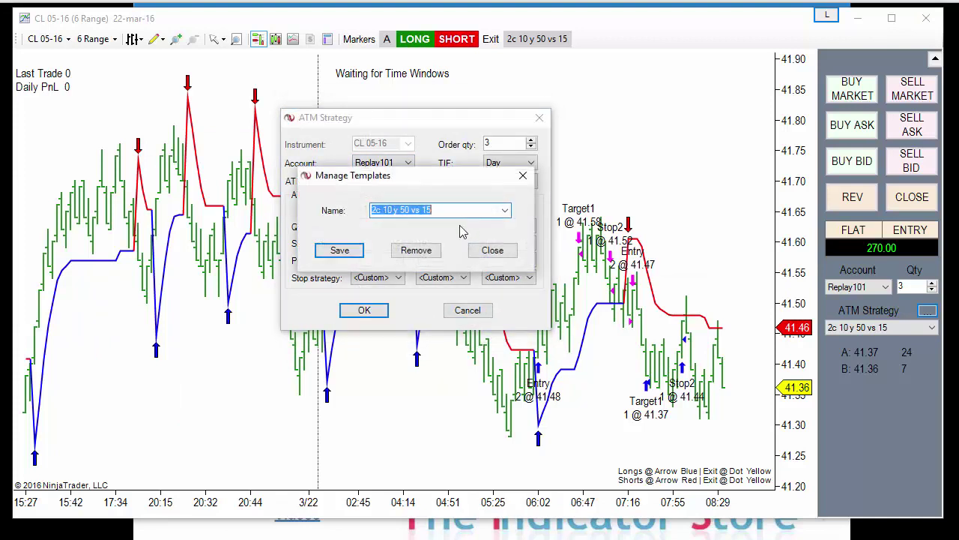
left_click(513, 250)
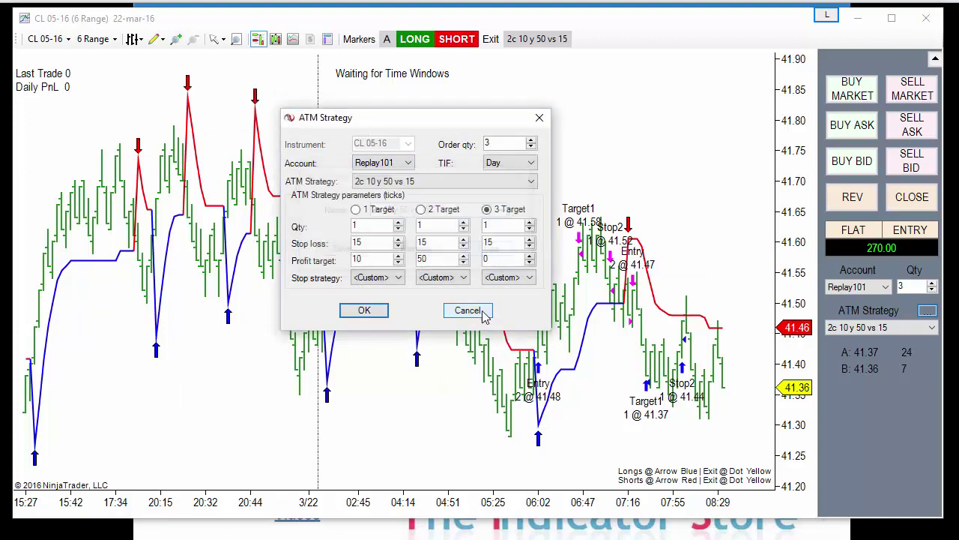
left_click(481, 313)
left_click(883, 331)
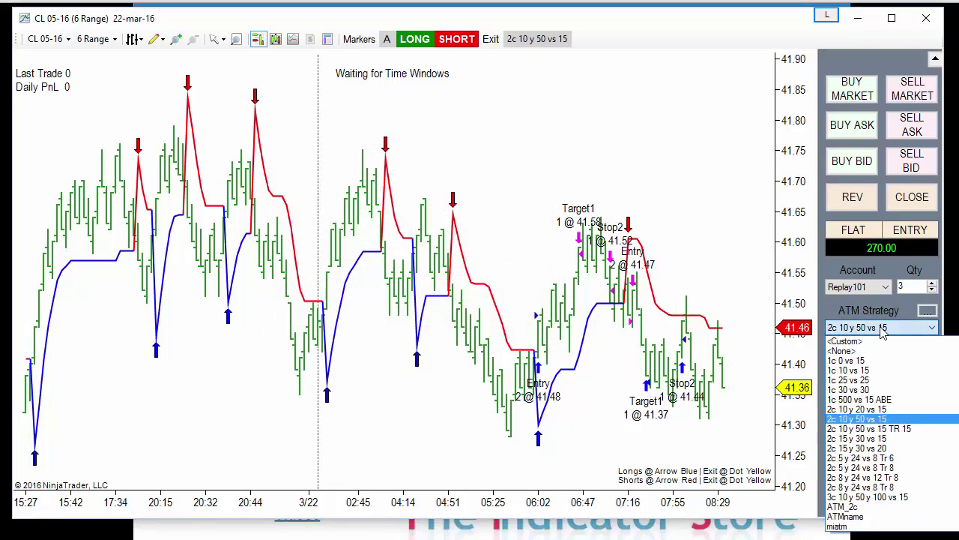
Apply the 2c 15 y 30 vs 15 template to Markers, then return to the slides.
left_click(869, 439)
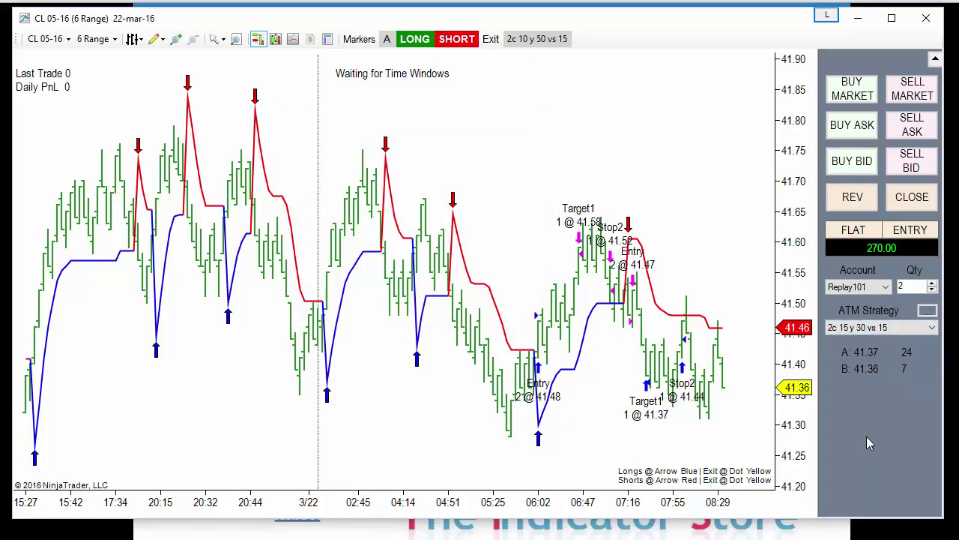
left_click(532, 42)
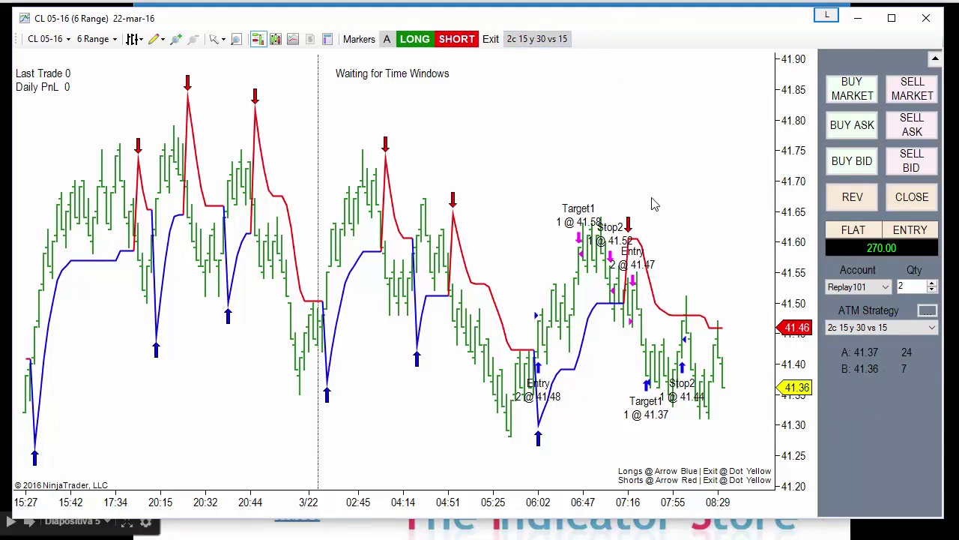
key("alt+Tab")
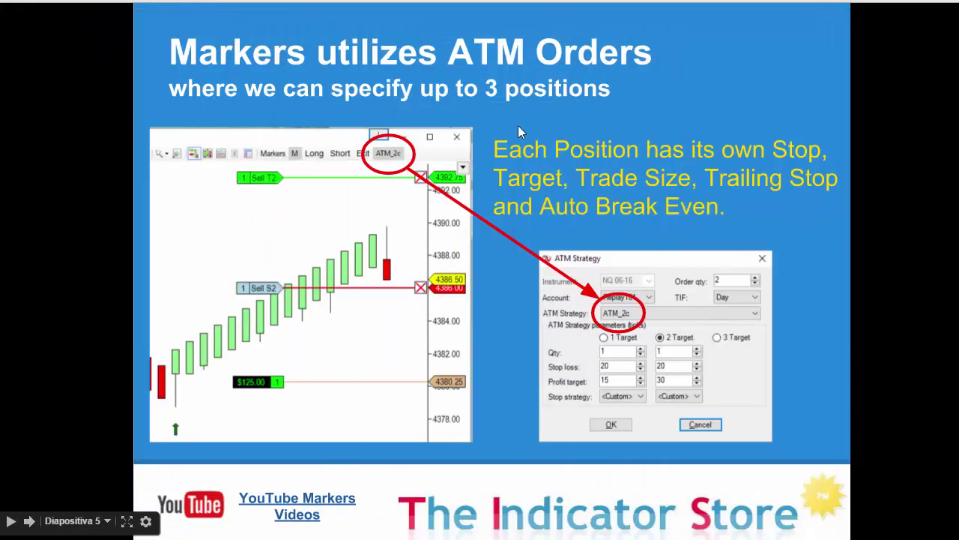
Advance to slide 6, 'Markers can work on these Modes'.
key("Right")
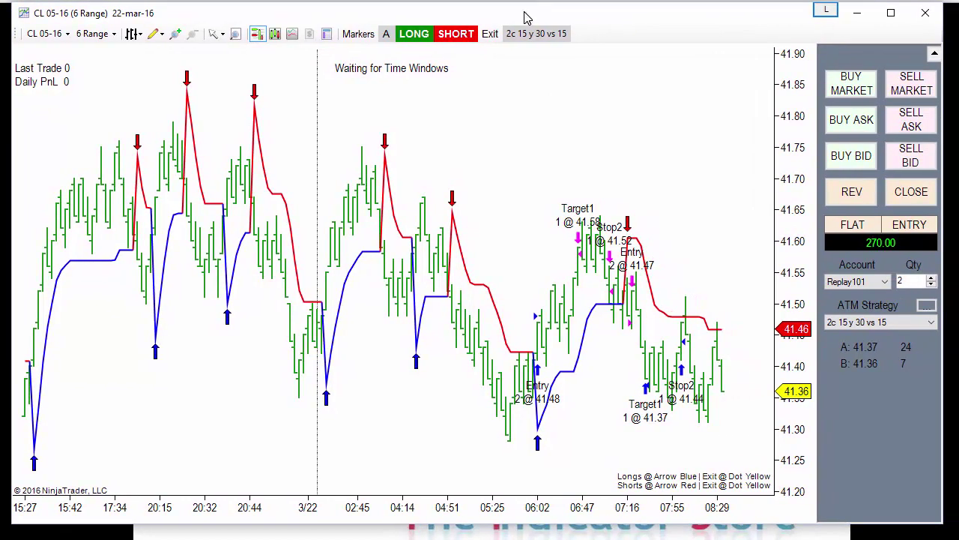
In manual mode with Long armed, replay at up to 300x, then pause.
left_click(390, 42)
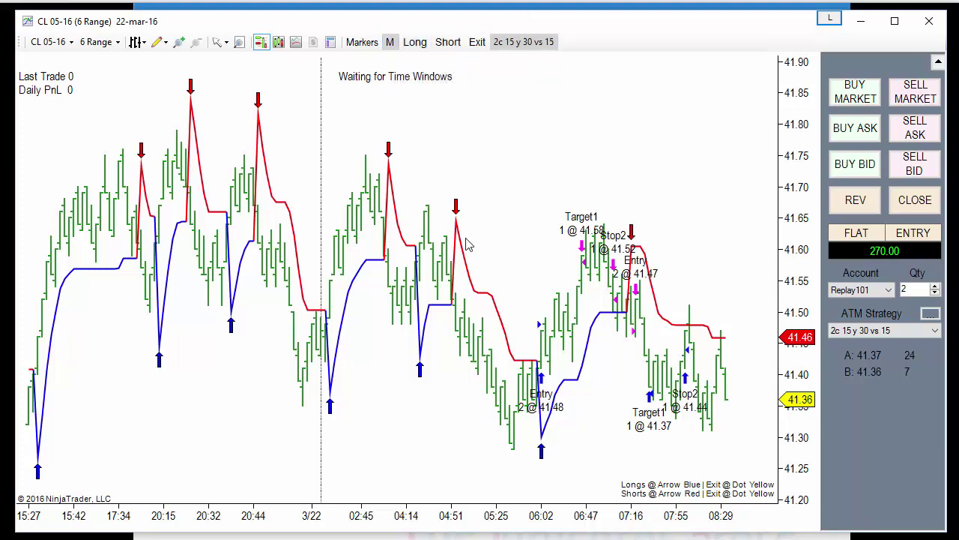
left_click(416, 42)
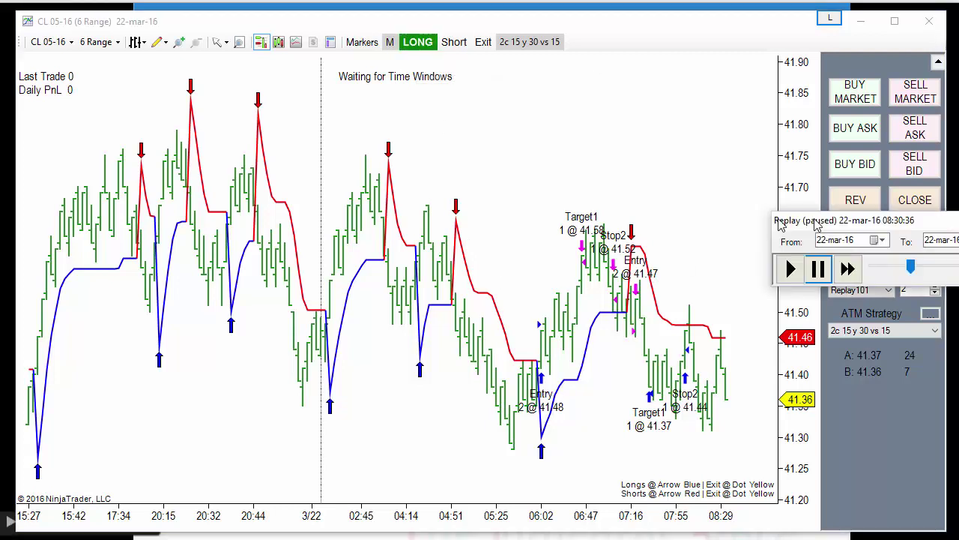
left_click_drag(825, 217, 236, 228)
left_click(258, 278)
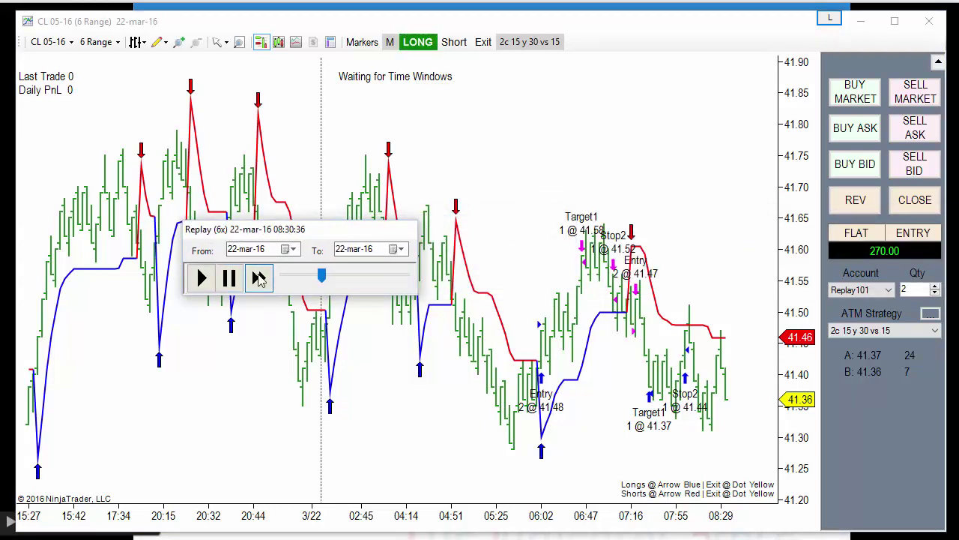
left_click(258, 278)
left_click(259, 278)
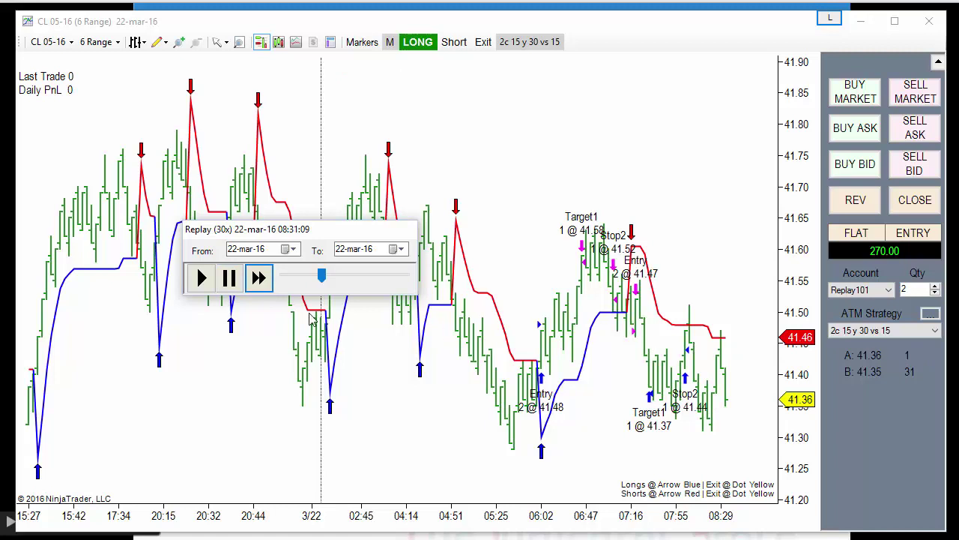
left_click(259, 278)
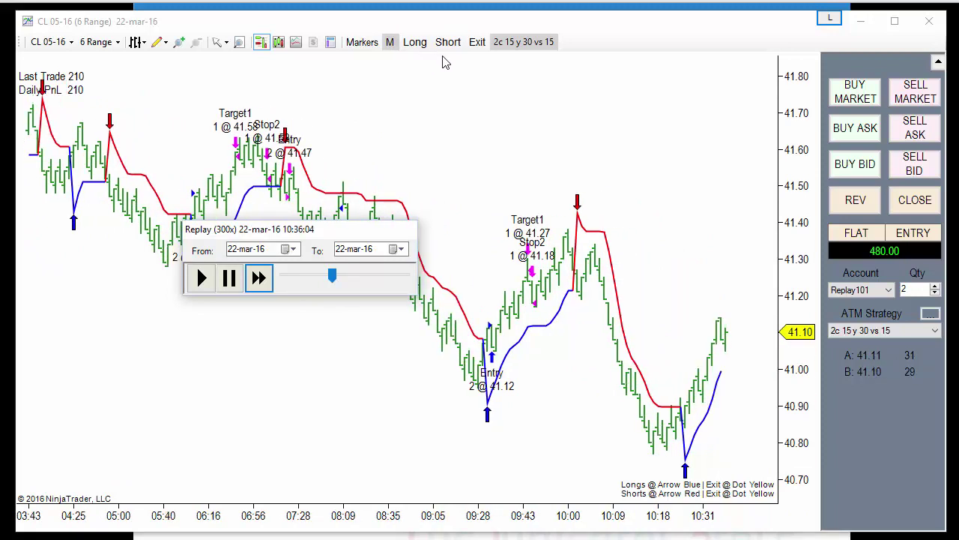
left_click(238, 281)
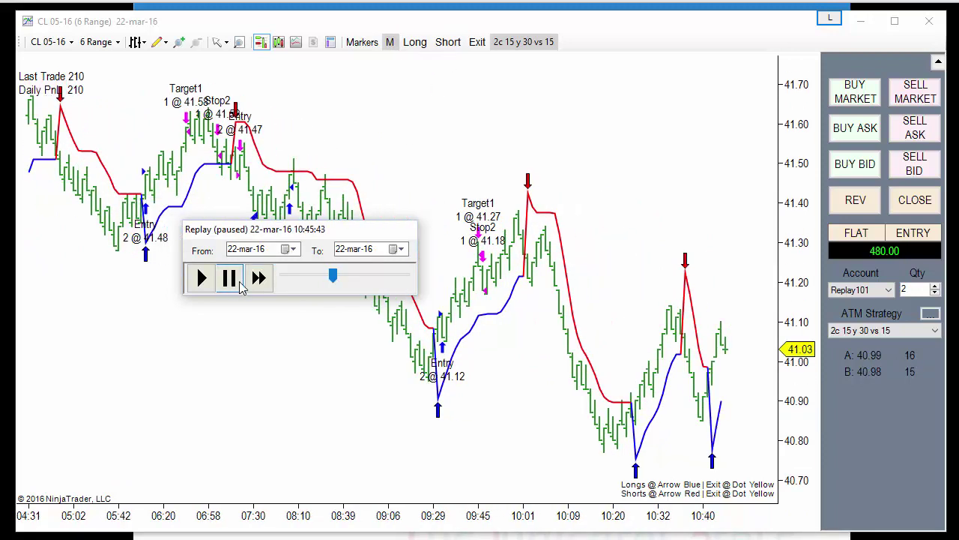
Return Markers to automatic mode with both Long and Short entries enabled.
left_click(390, 43)
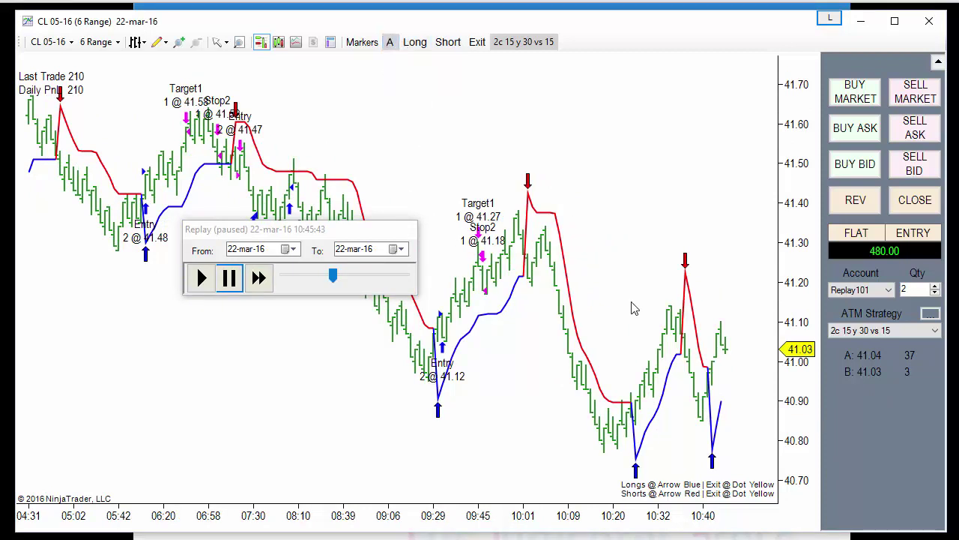
left_click(416, 43)
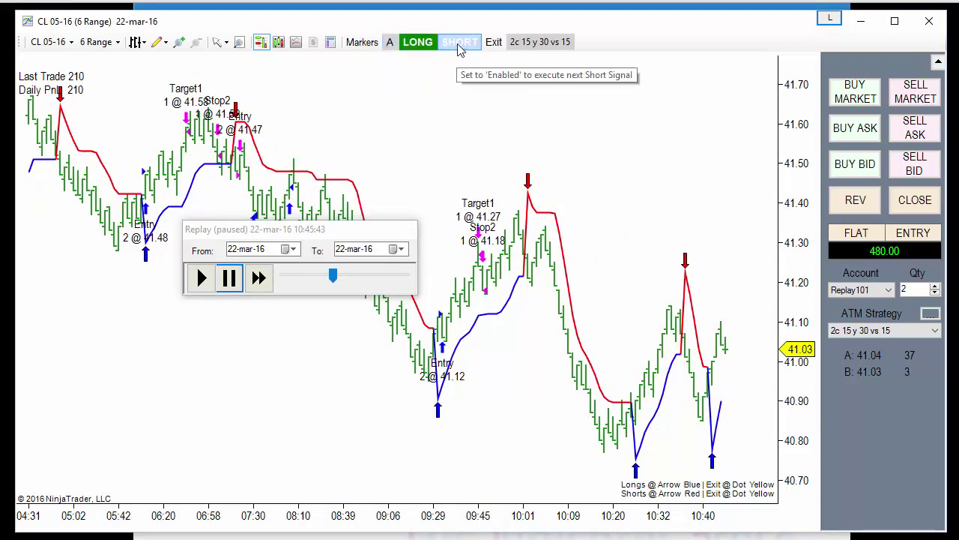
left_click(460, 43)
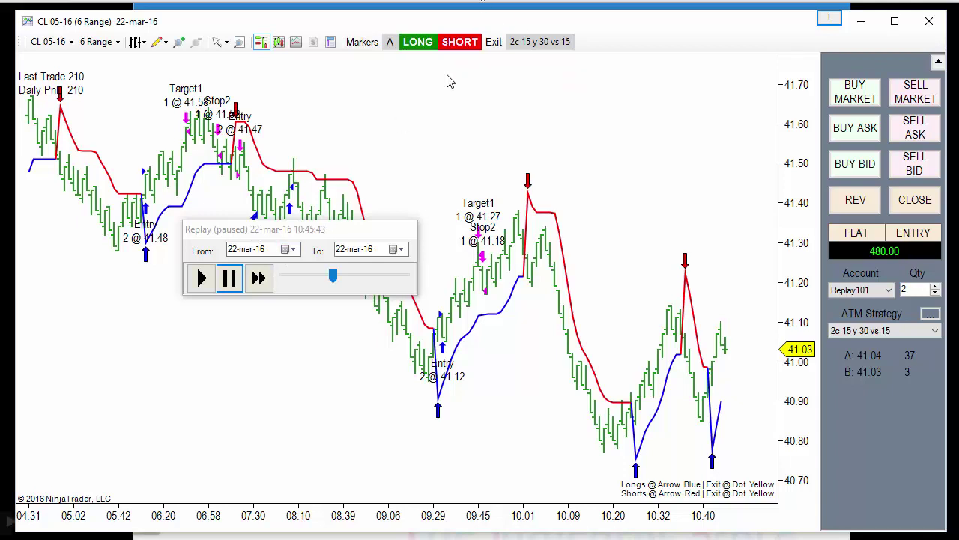
left_click(414, 45)
left_click(416, 45)
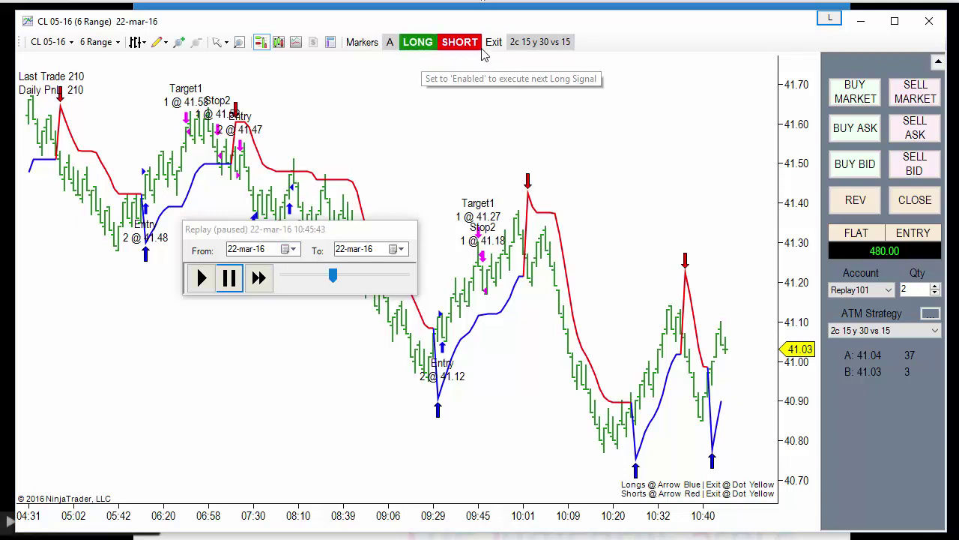
left_click(470, 45)
left_click(460, 43)
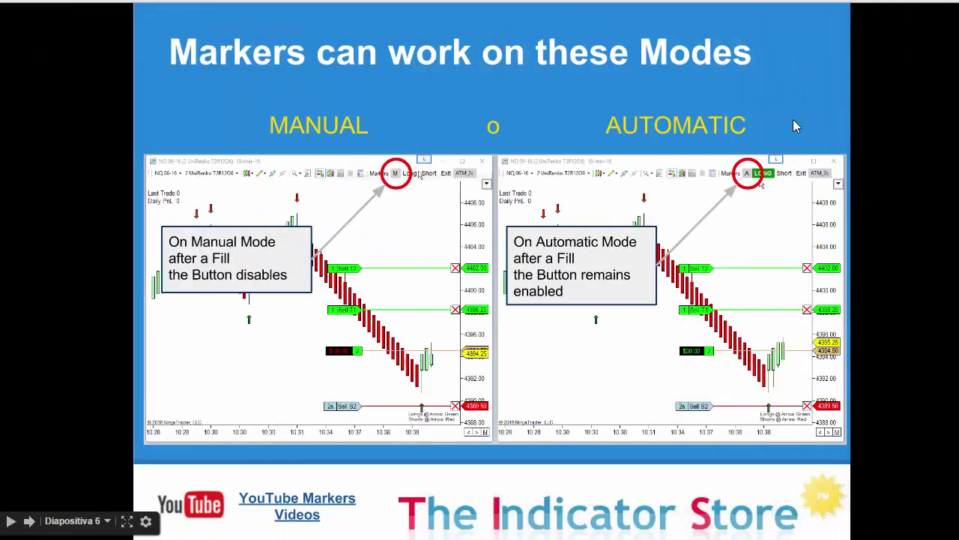
Advance to the 'Markers can limit Daily Loss' slide.
left_click(784, 120)
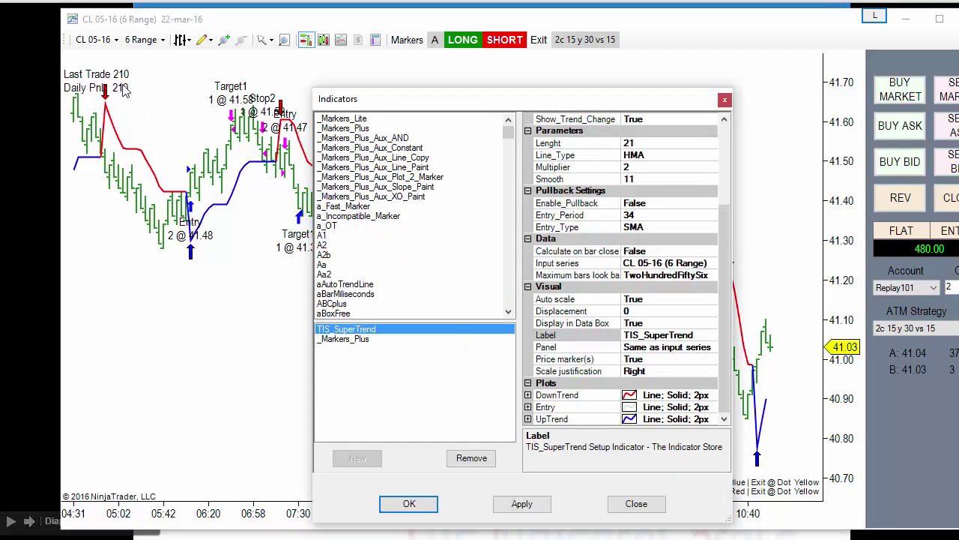
Set _Markers_Plus MM_Max_Daily_Profit to 20 in the Indicators dialog and apply it.
left_click_drag(543, 105, 473, 83)
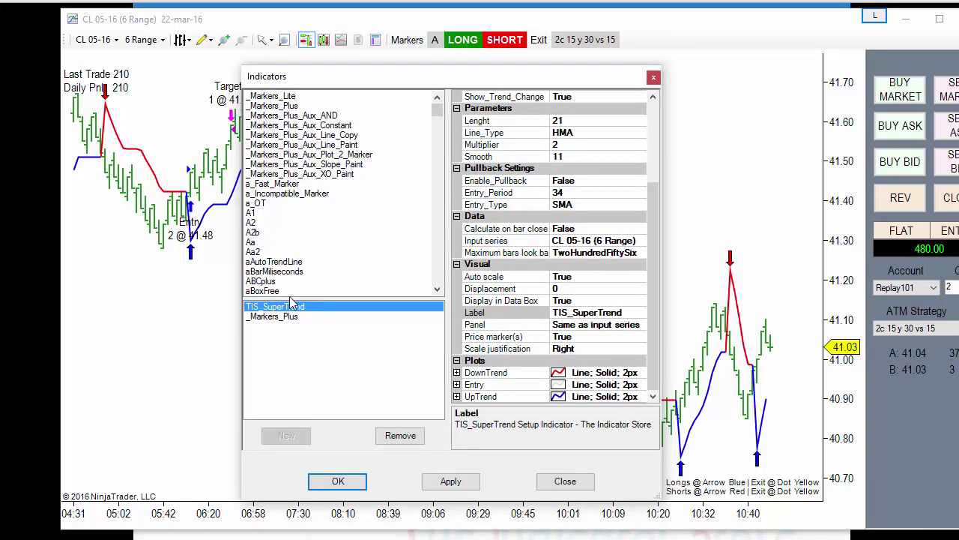
left_click(291, 318)
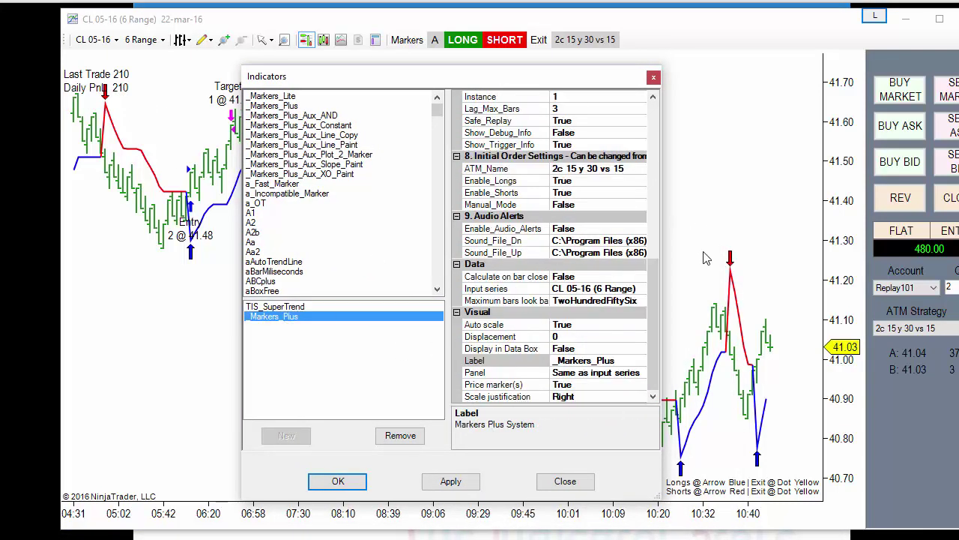
left_click_drag(651, 302, 653, 112)
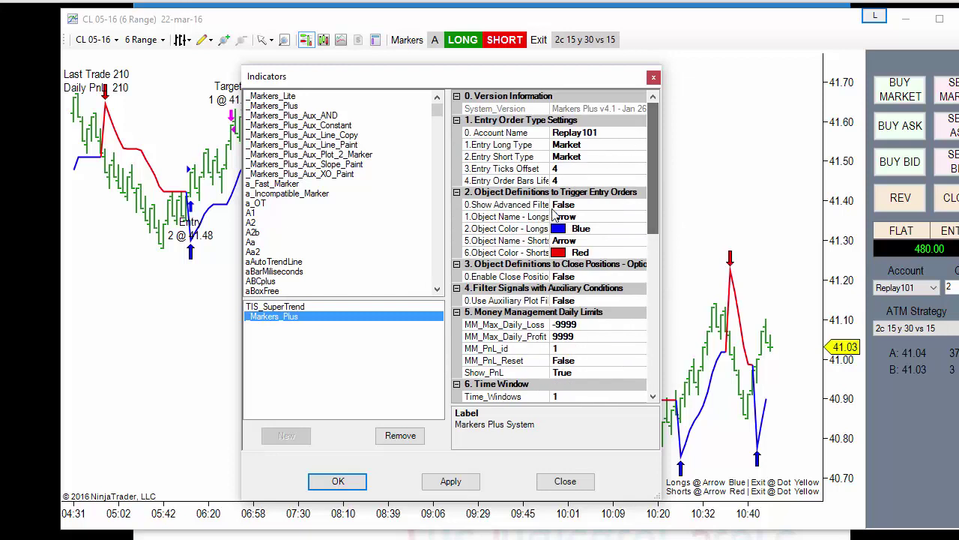
left_click(590, 334)
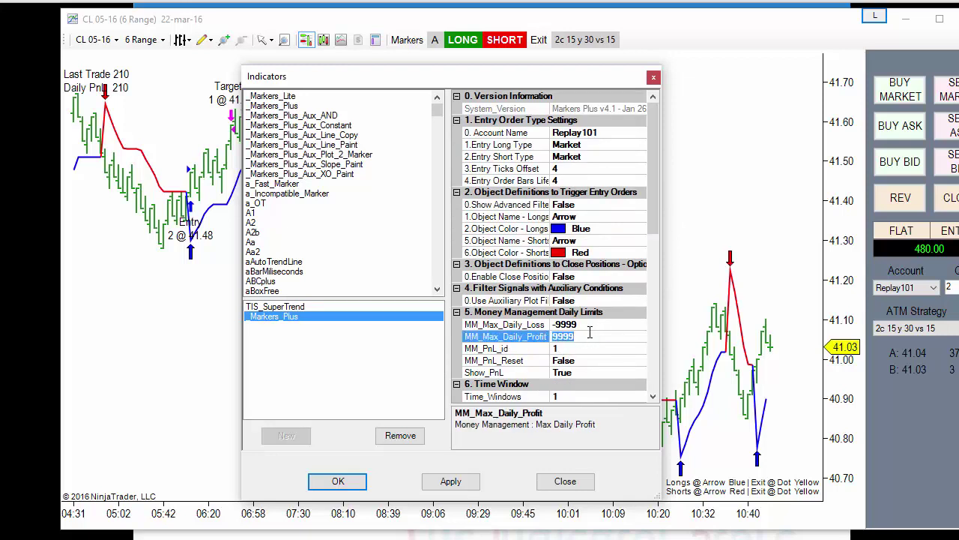
type("200")
left_click(348, 480)
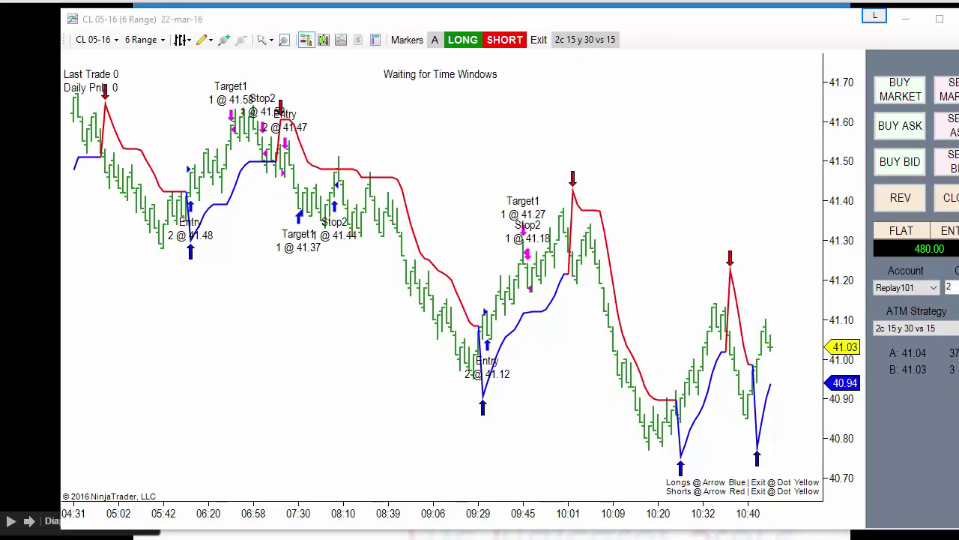
Run the replay at increasing speed up to 100x, then pause it.
left_click(544, 351)
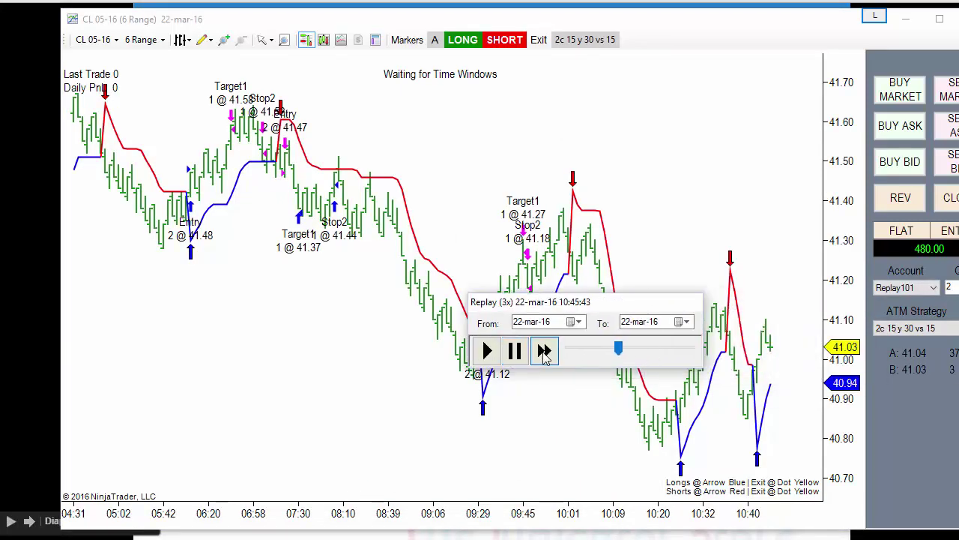
left_click(545, 351)
left_click(545, 351)
left_click(544, 352)
left_click(545, 351)
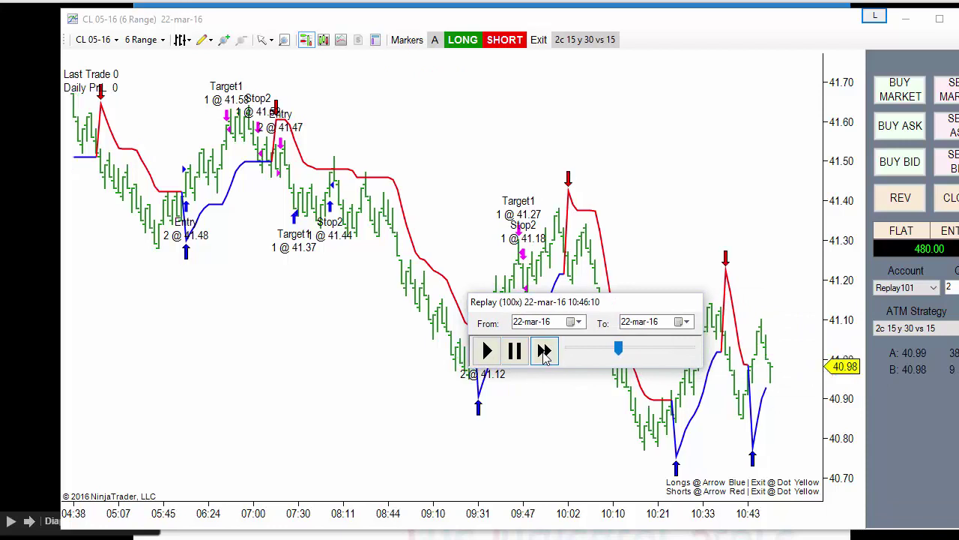
left_click(515, 351)
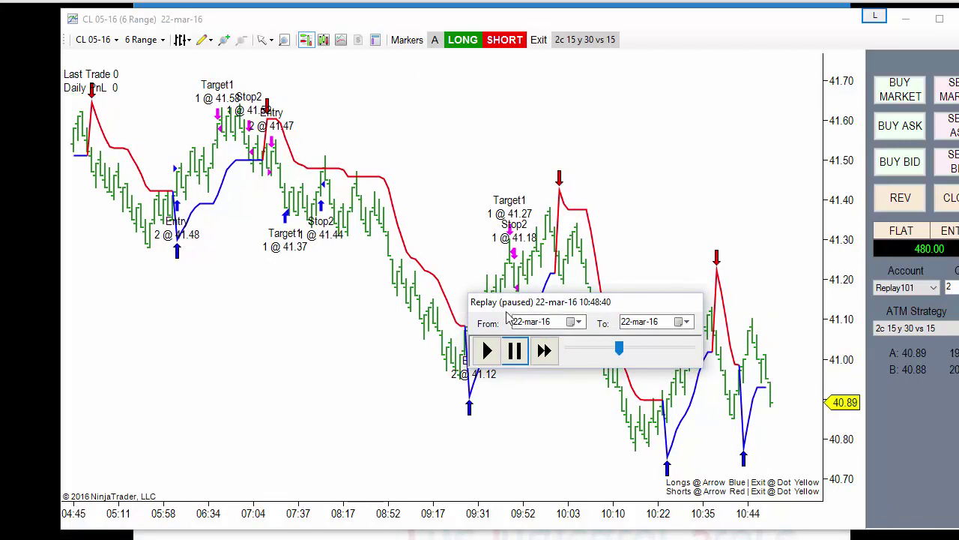
Jump the market replay to 06:00:00.
left_click_drag(508, 303, 424, 311)
right_click(501, 356)
left_click(532, 381)
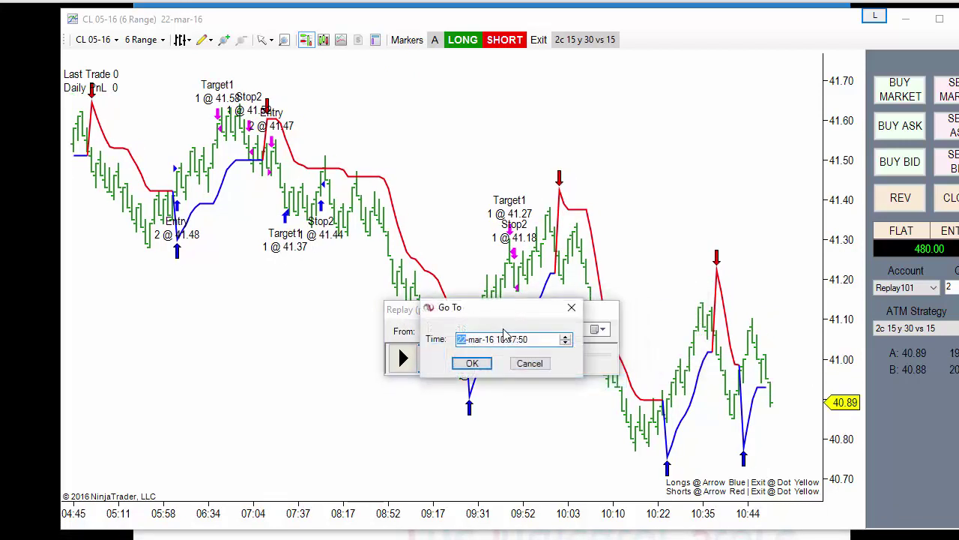
left_click(500, 341)
type("060000")
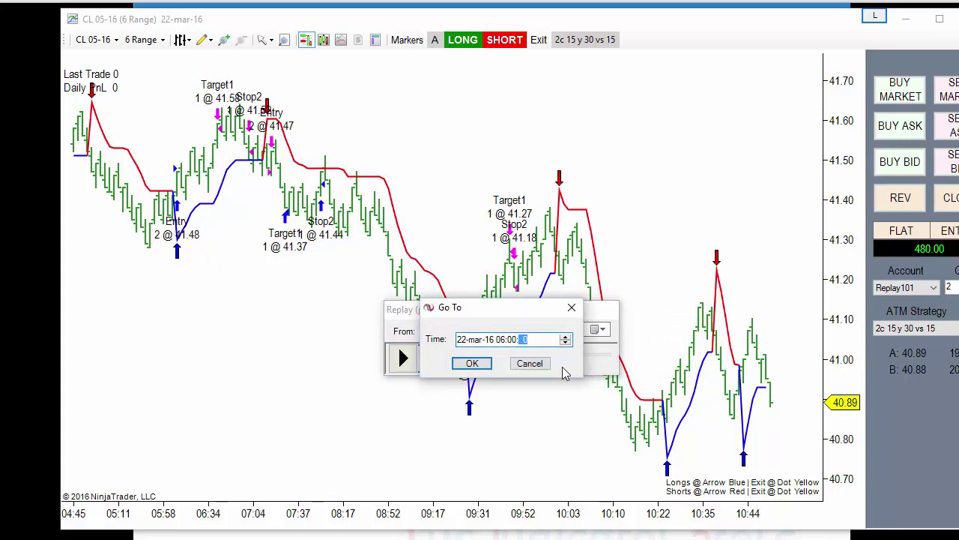
left_click(473, 363)
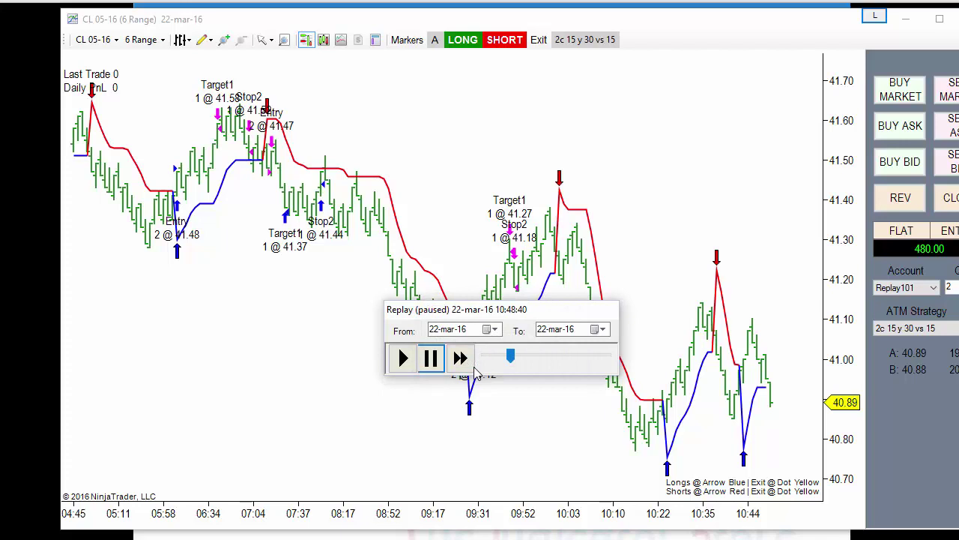
Replay at up to 300x until Daily PnL 250 stops trading, pause, and show the slide.
left_click(461, 359)
left_click(461, 358)
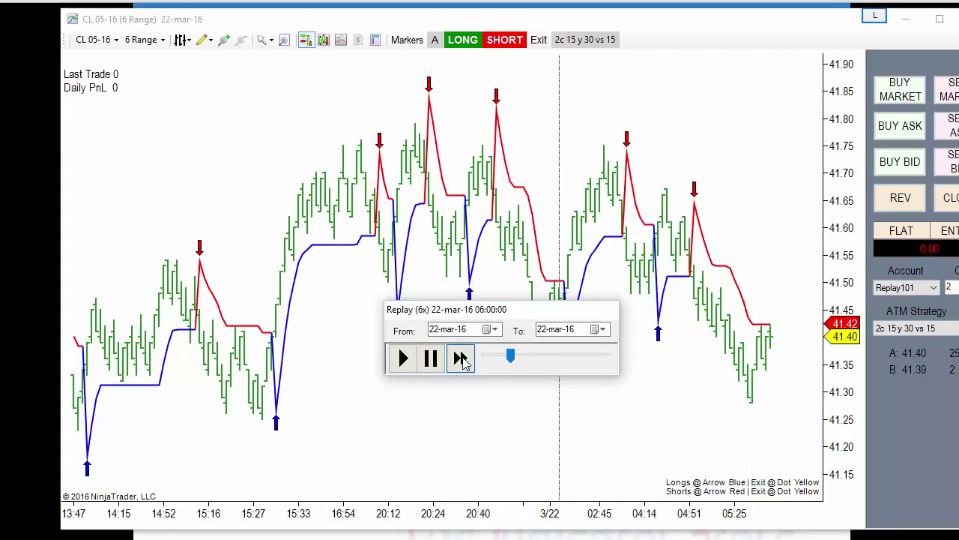
left_click(461, 359)
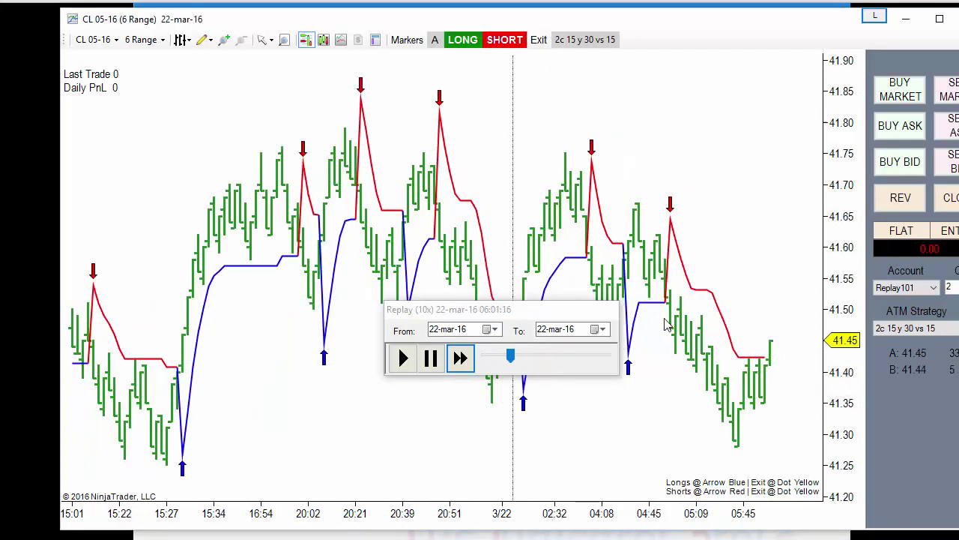
left_click_drag(589, 306, 360, 363)
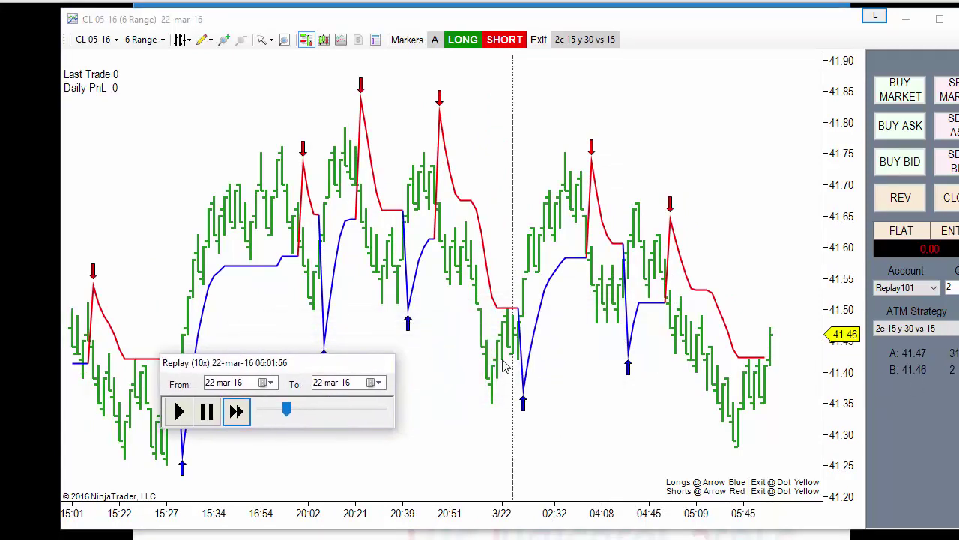
left_click(237, 411)
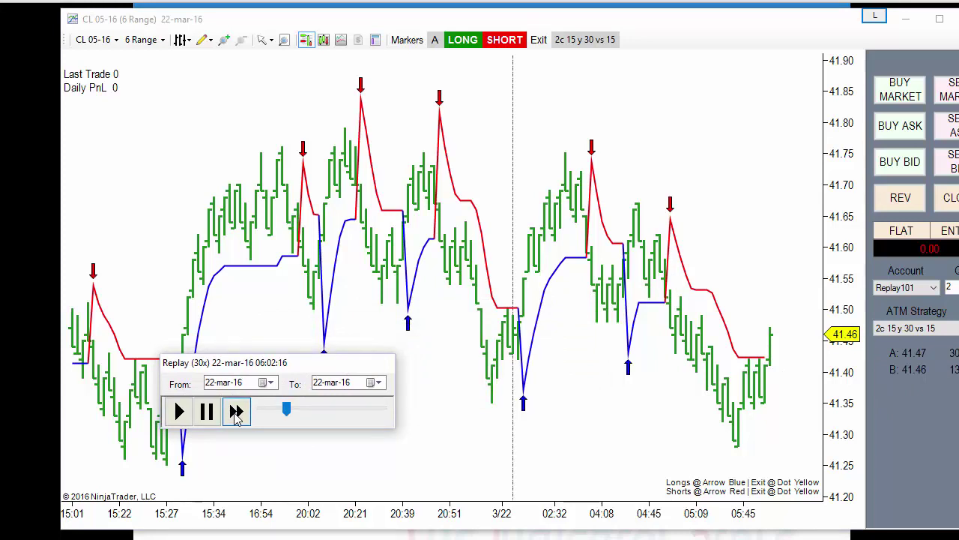
left_click(237, 411)
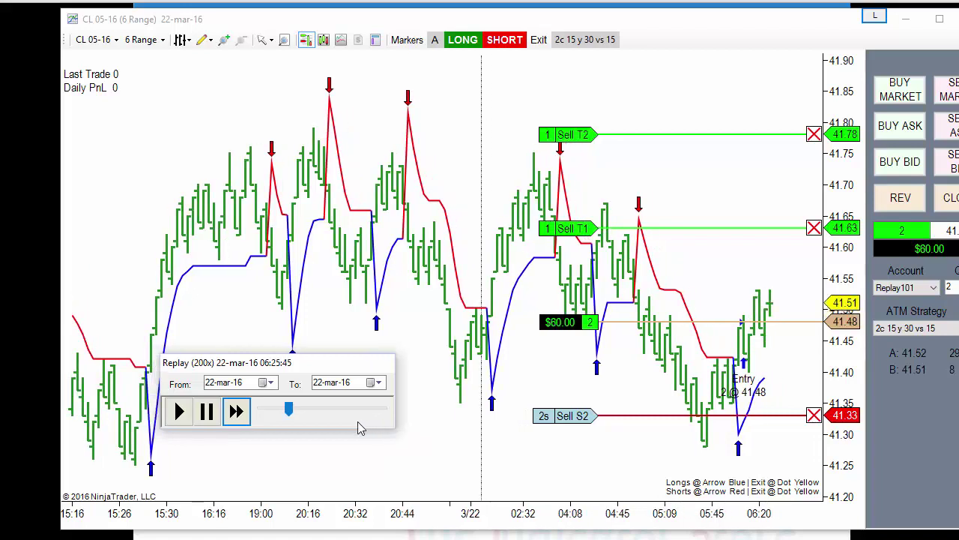
left_click(236, 418)
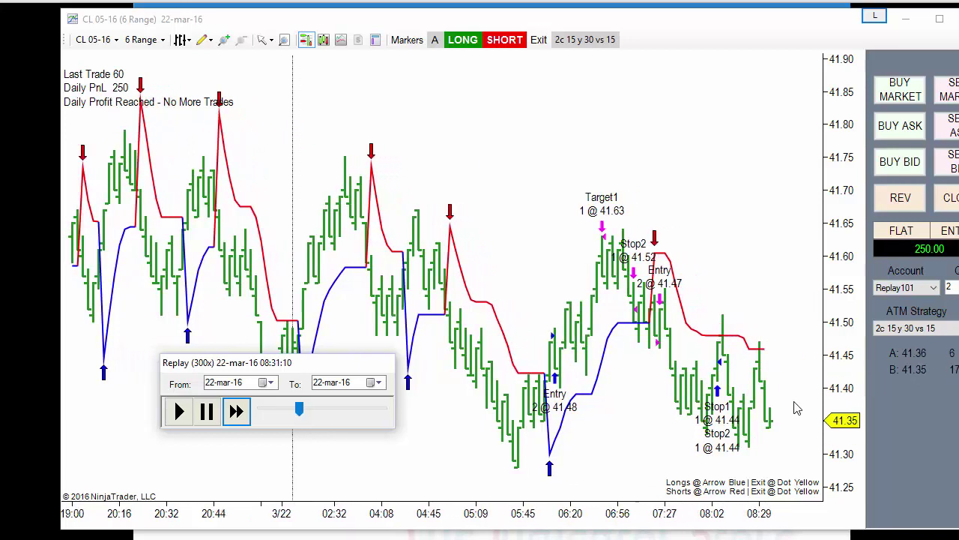
left_click(207, 411)
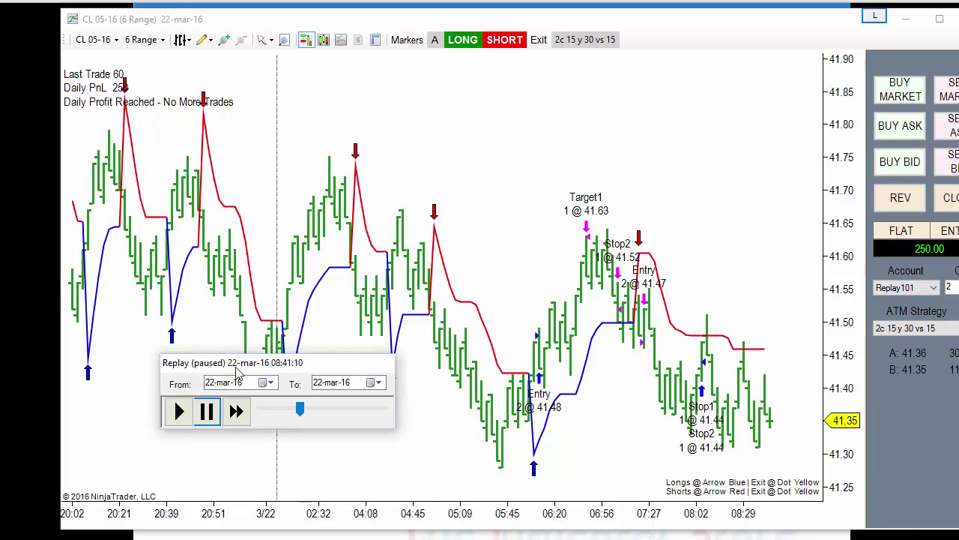
key("alt+Tab")
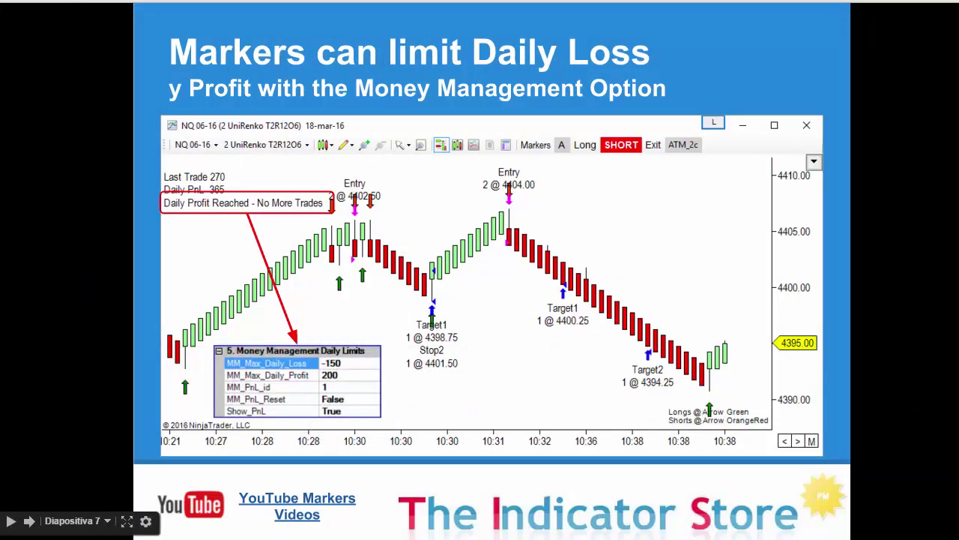
Advance to the 'Markers can limit its Operation Time' slide.
left_click(692, 267)
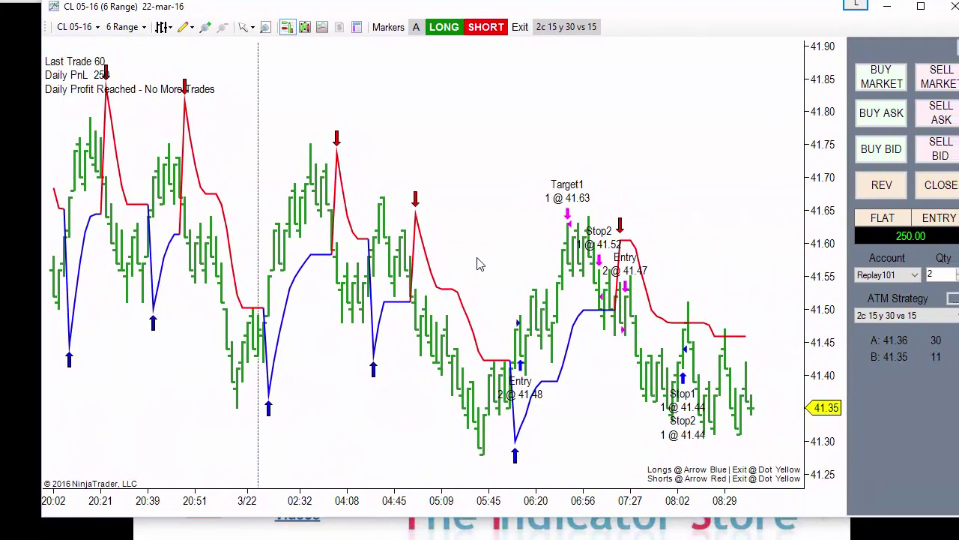
Set _Markers_Plus W1_Time_Begin to 84500 in the Indicators dialog and apply it.
right_click(401, 150)
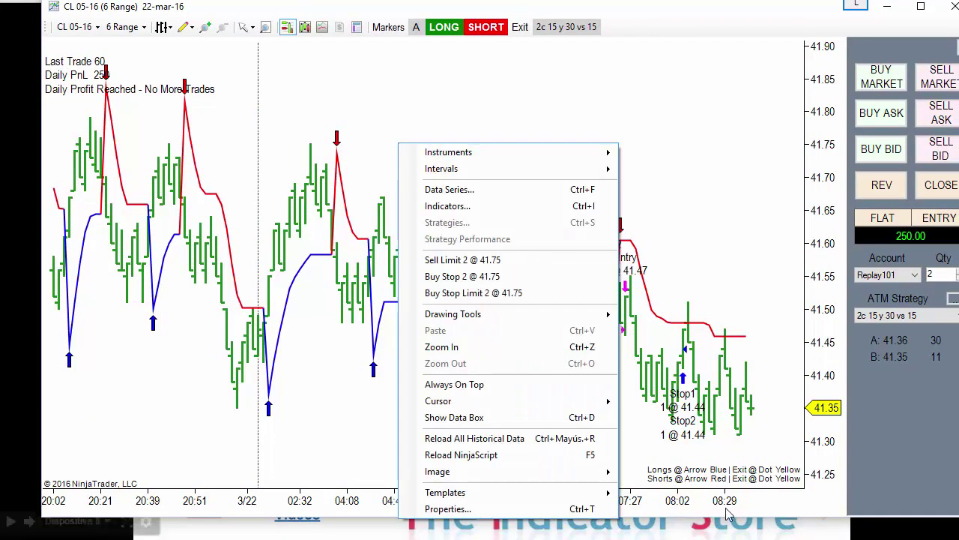
left_click(471, 214)
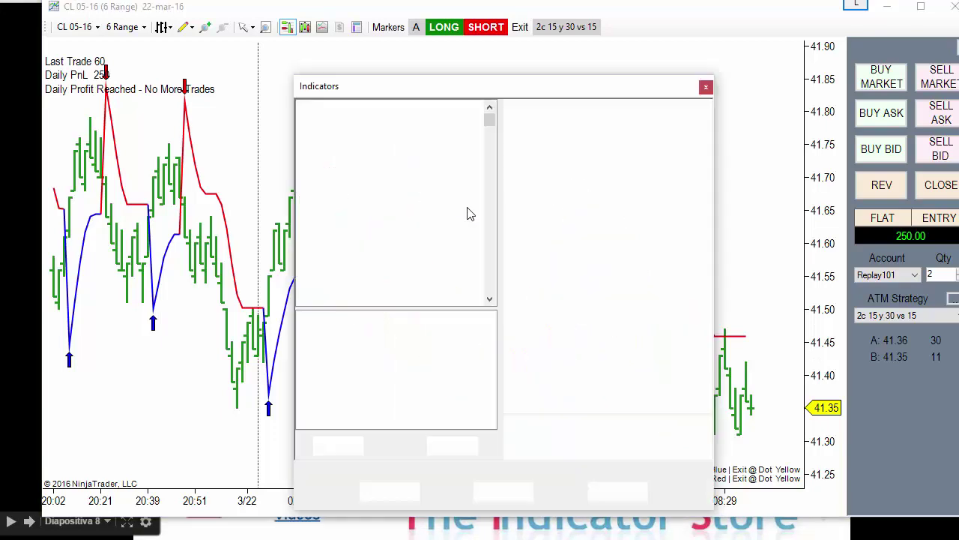
left_click_drag(547, 97, 432, 87)
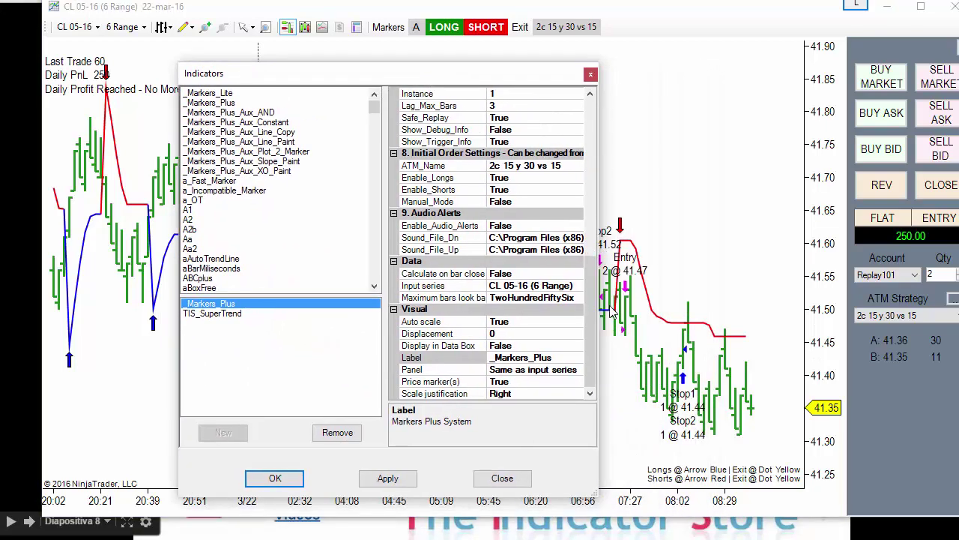
left_click_drag(597, 294, 598, 179)
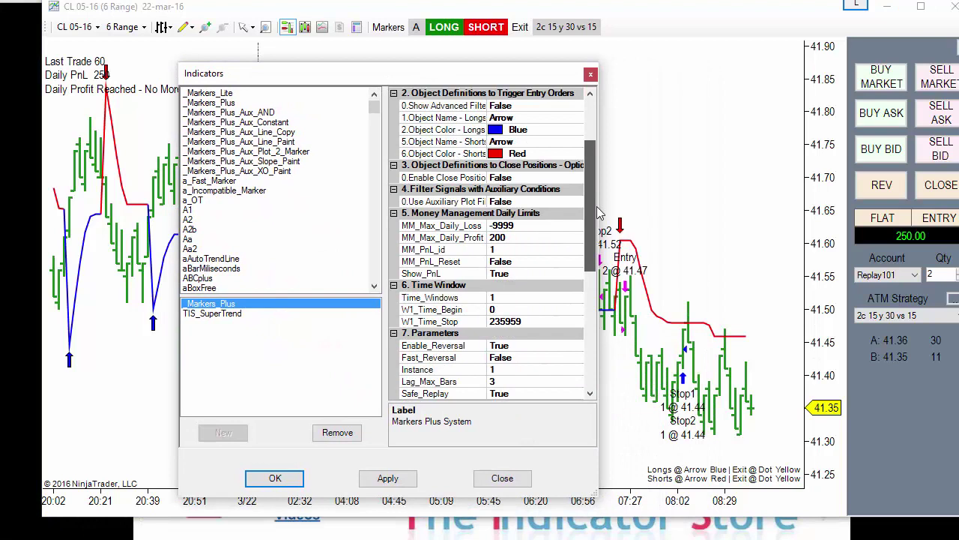
left_click(523, 310)
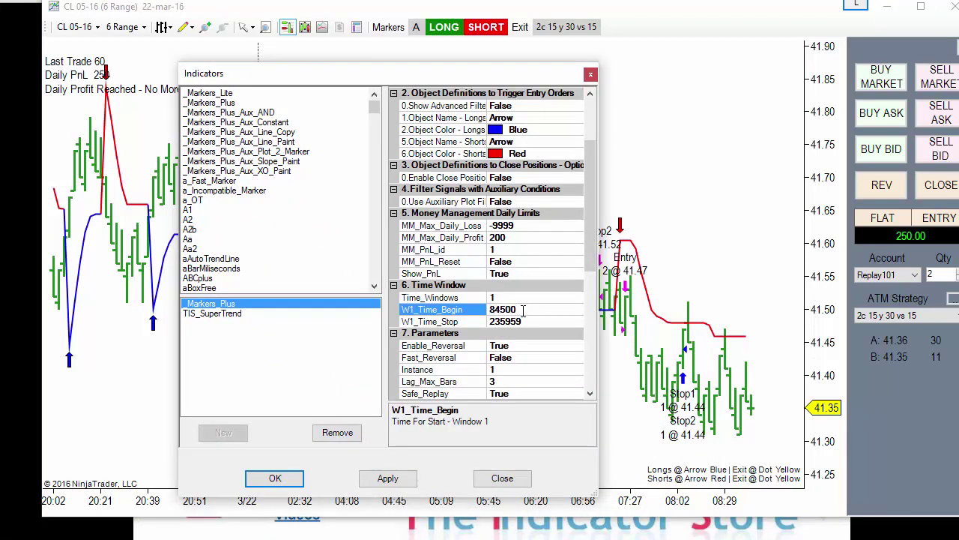
left_click(274, 478)
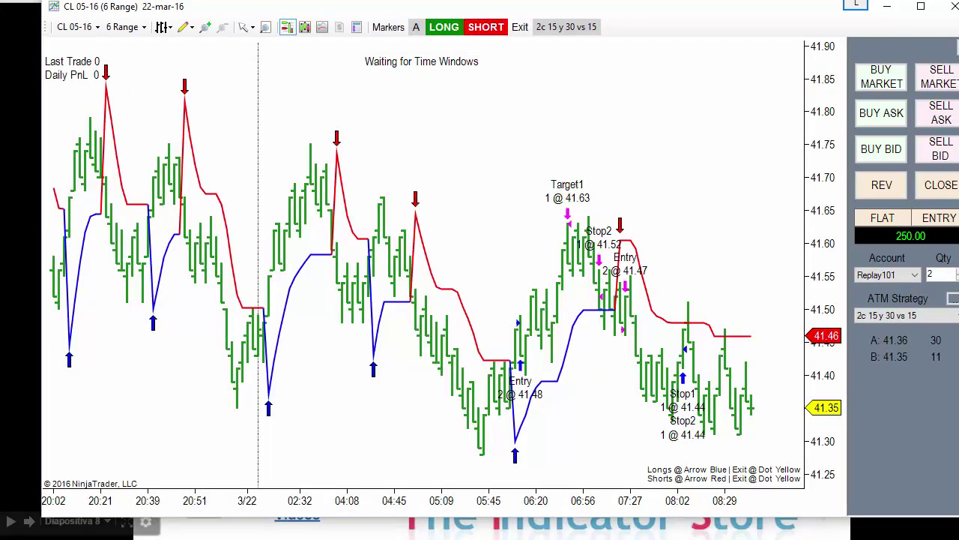
left_click_drag(778, 269, 658, 242)
Replay at up to 300x and pause at 09:26:58, with Daily PnL still 0.
left_click(622, 285)
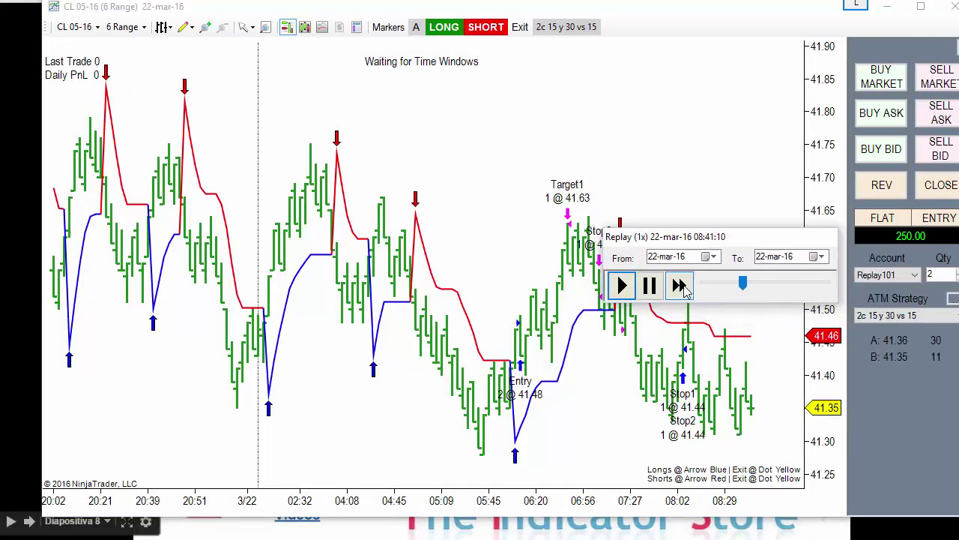
left_click(679, 285)
left_click(679, 286)
left_click_drag(675, 237, 232, 347)
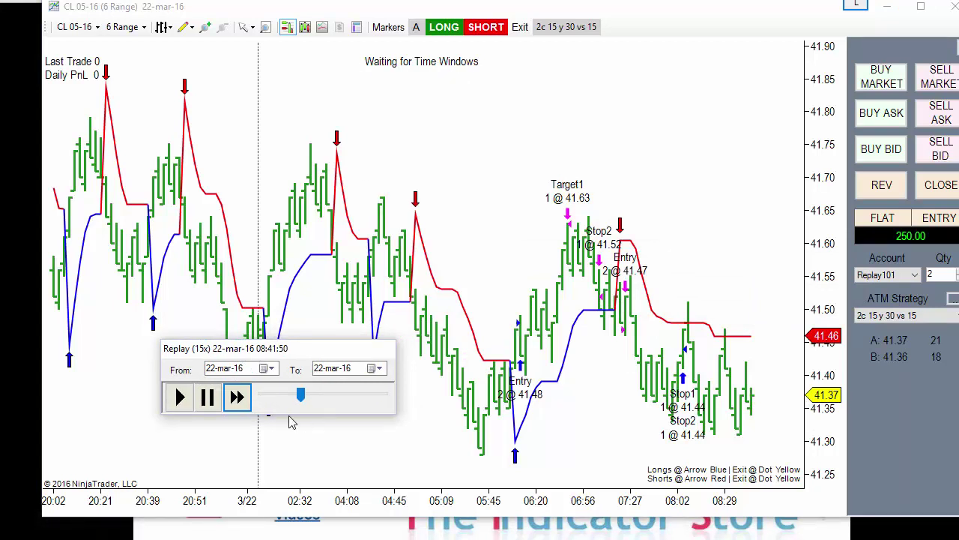
left_click(237, 397)
left_click(237, 397)
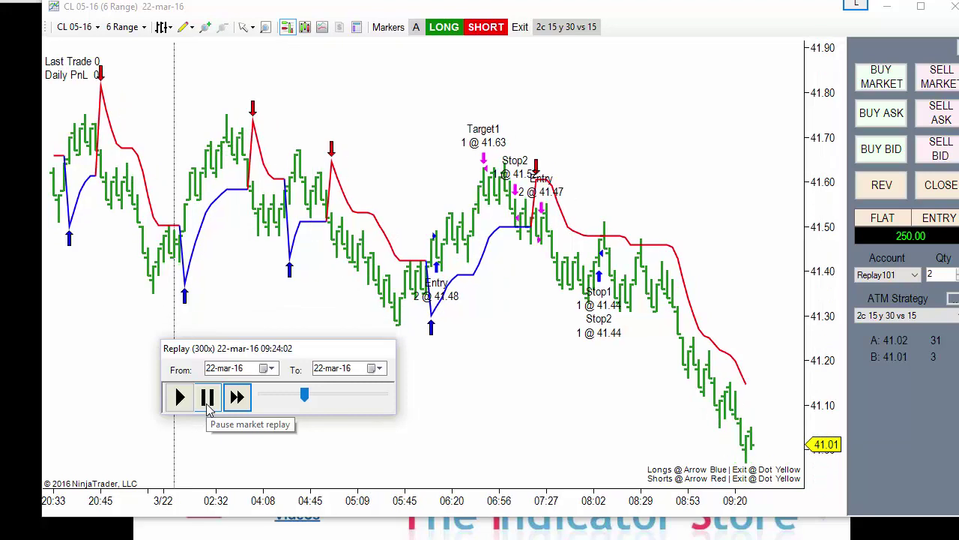
left_click(208, 404)
right_click(350, 151)
left_click(409, 215)
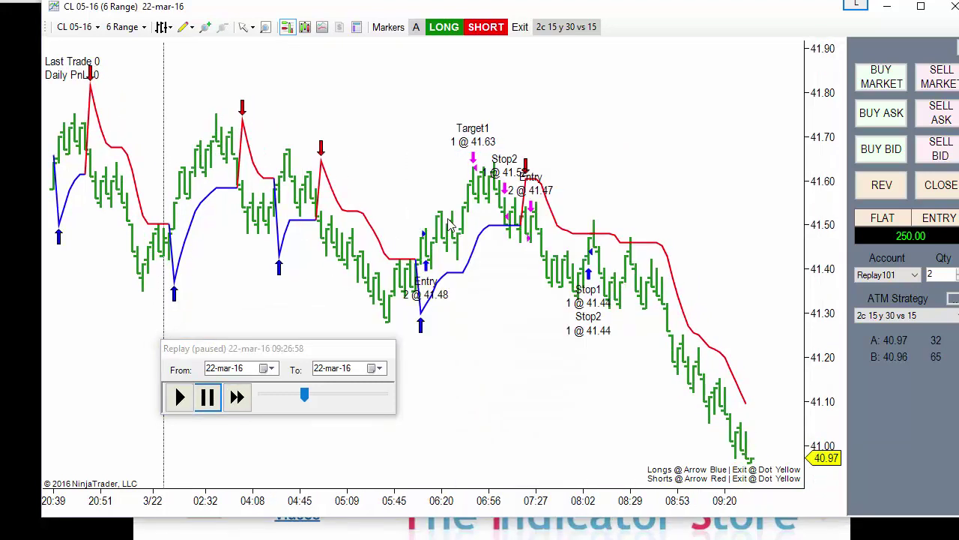
Set Markers_Plus Time_Windows to 0 and apply it for 24-hour trading.
left_click_drag(705, 285, 706, 150)
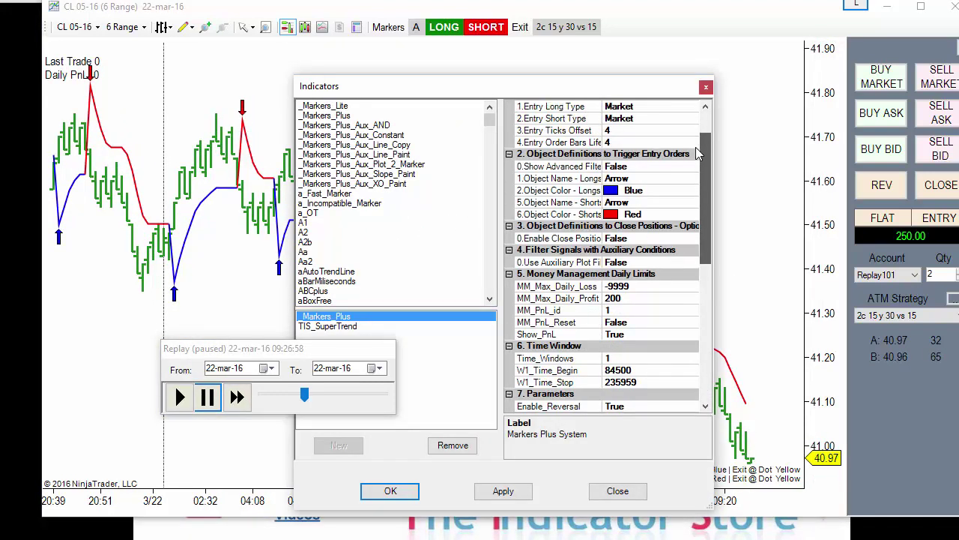
left_click(621, 359)
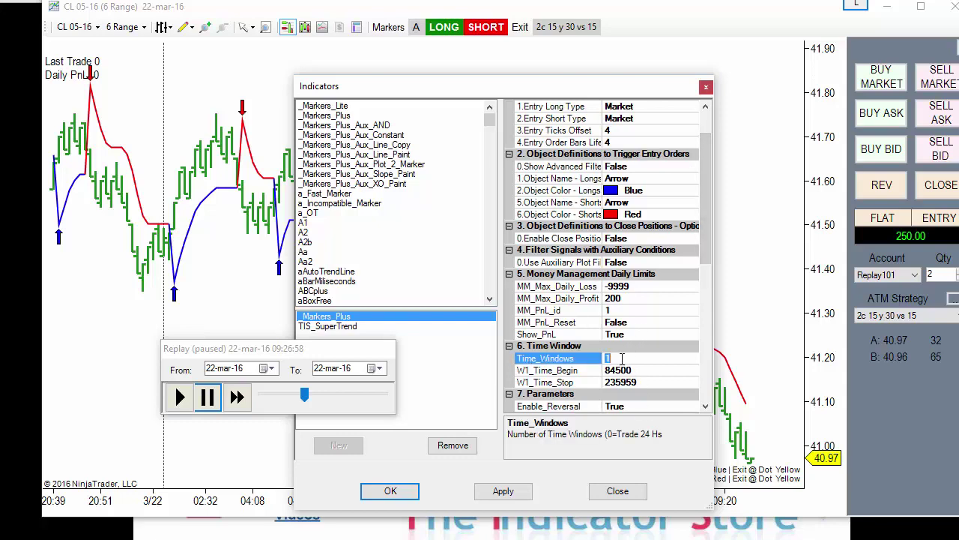
type("0")
left_click(503, 490)
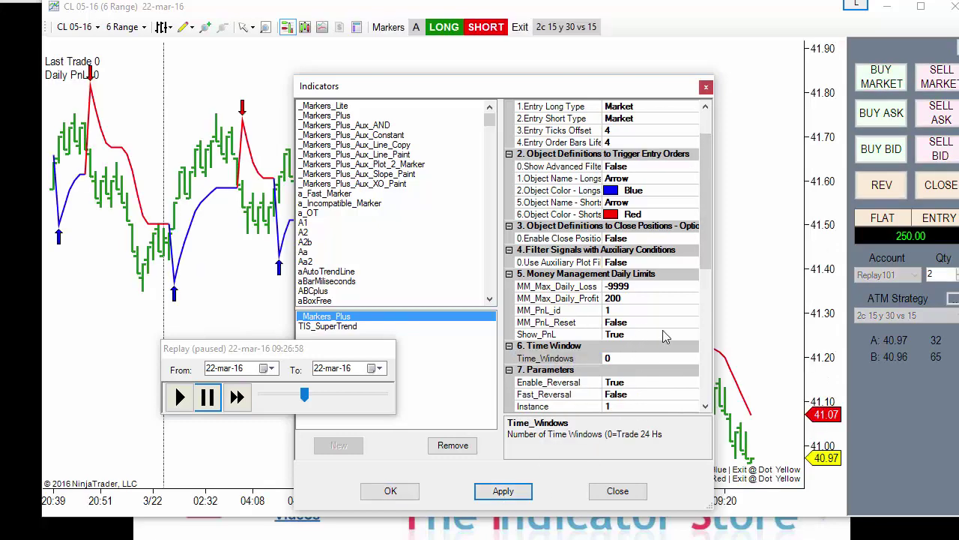
Change Time_Windows to 3 and review the W1–W3 begin and stop times.
left_click_drag(709, 252, 709, 318)
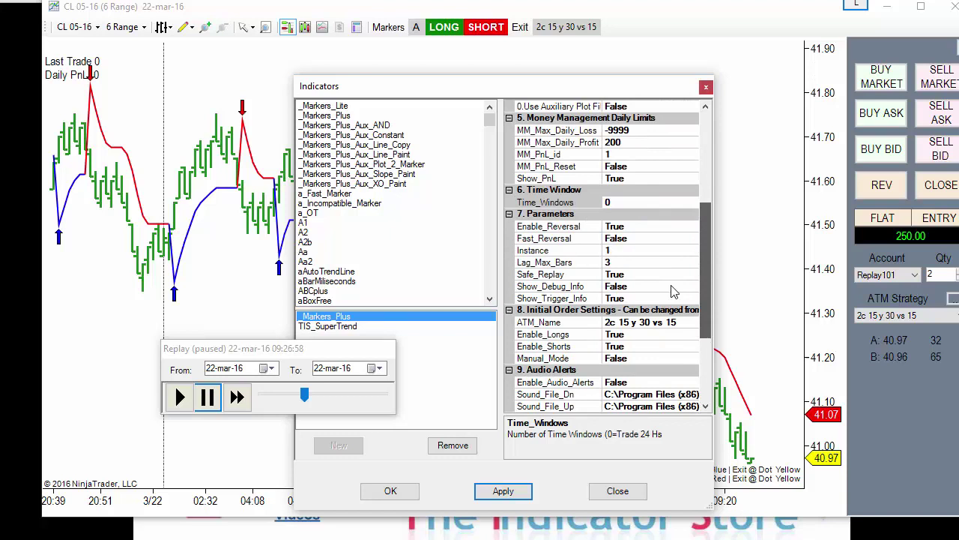
left_click(620, 201)
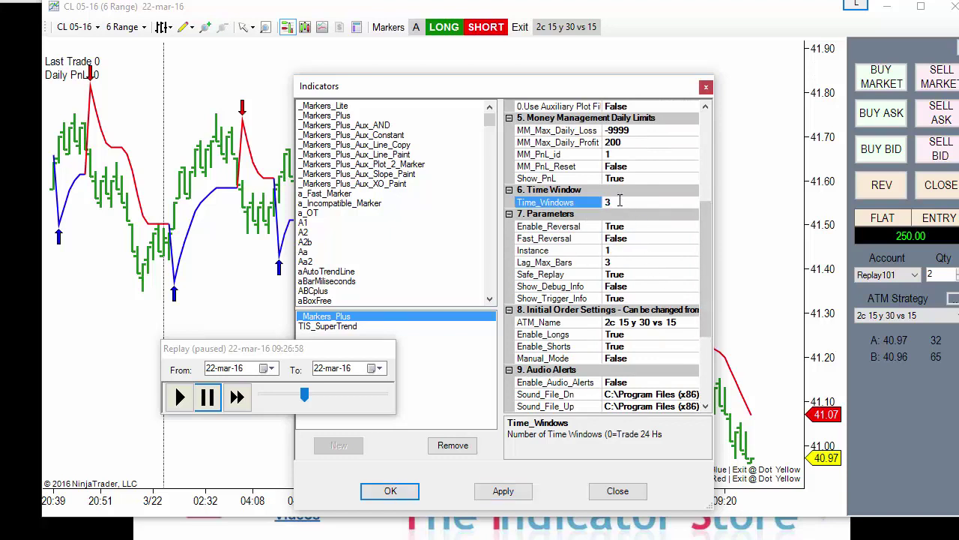
left_click(507, 489)
left_click(656, 180)
left_click(649, 215)
left_click(652, 238)
left_click(648, 274)
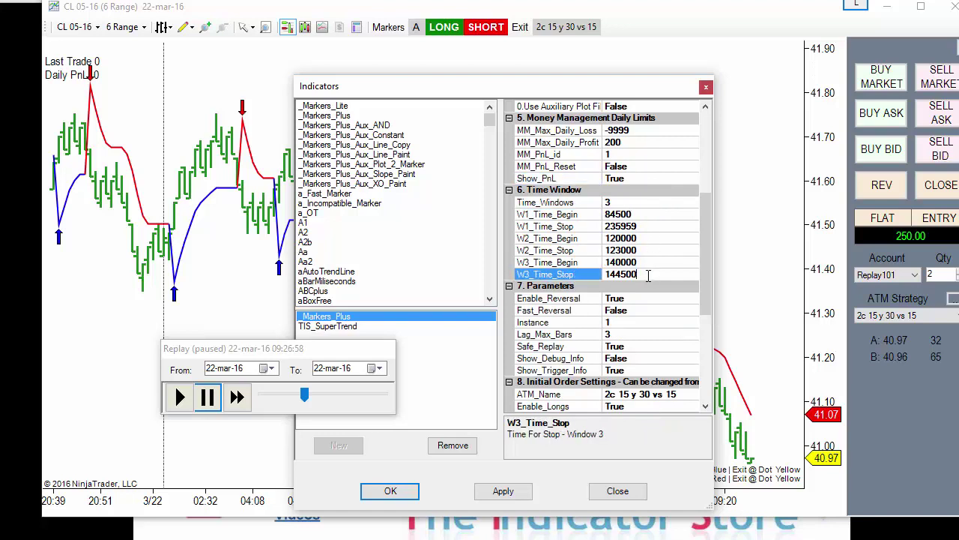
Use a single time window with W1_Time_Begin 0 and confirm the indicator settings.
left_click(622, 203)
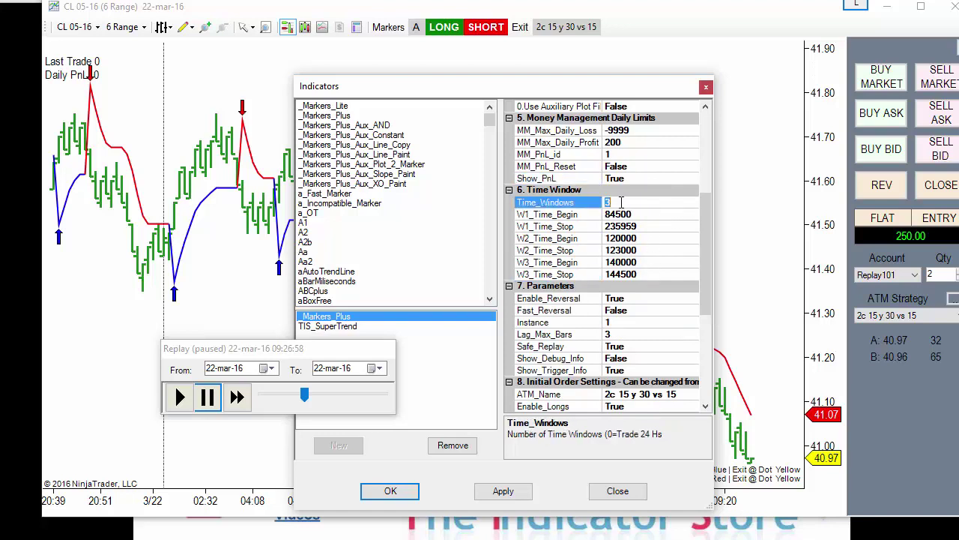
type("1")
left_click(634, 216)
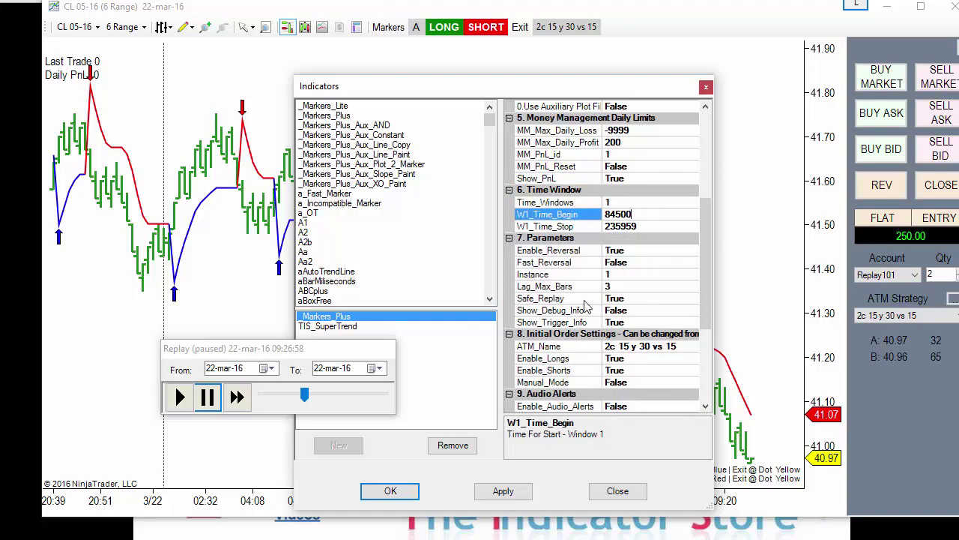
left_click(646, 215)
type("0")
left_click(392, 491)
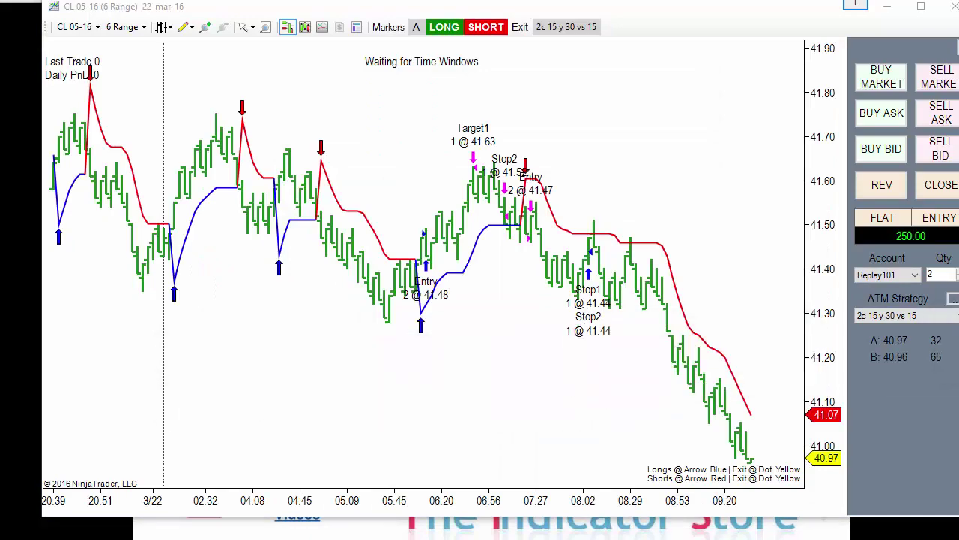
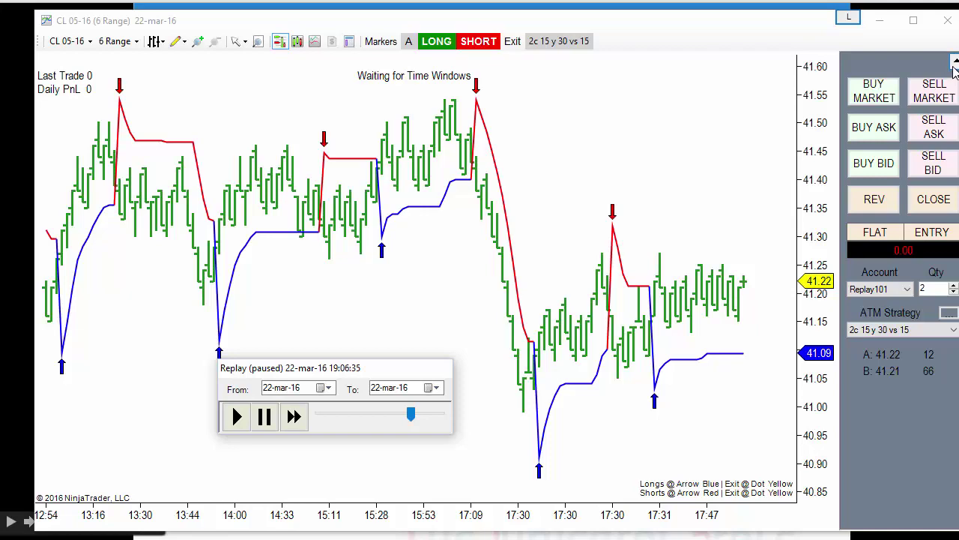
Hide Chart Trader, compress the bars, and locate SMA in the Indicators list.
left_click(954, 66)
left_click_drag(467, 515, 604, 514)
right_click(524, 197)
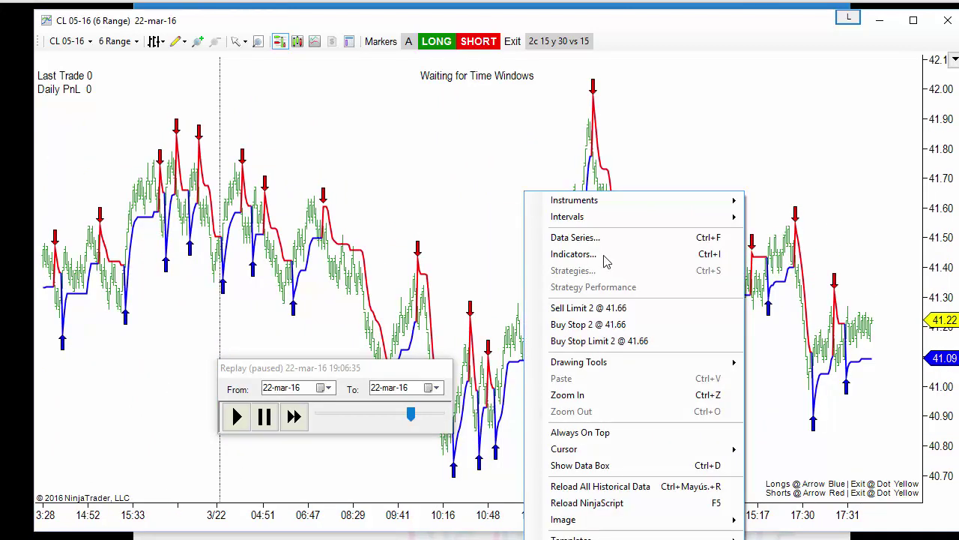
left_click(606, 260)
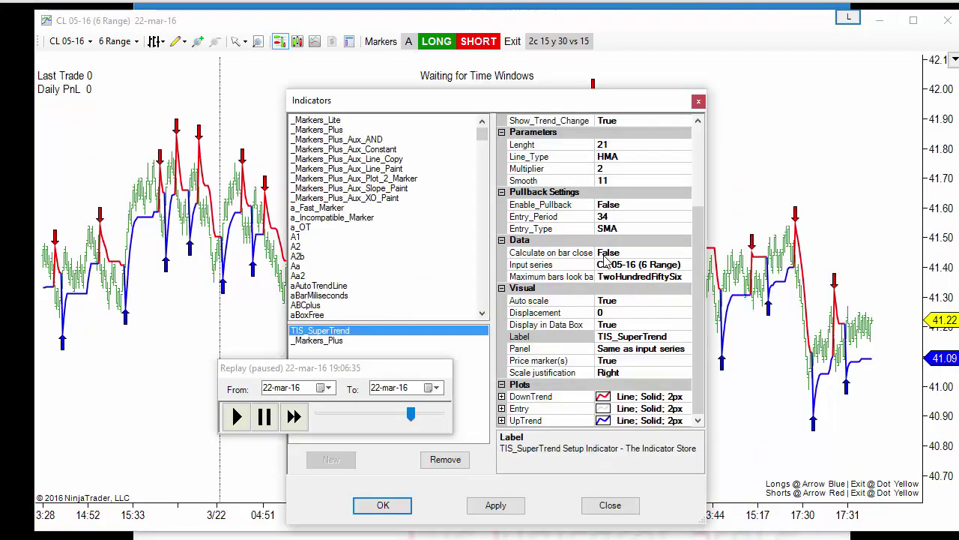
left_click(358, 171)
key("s")
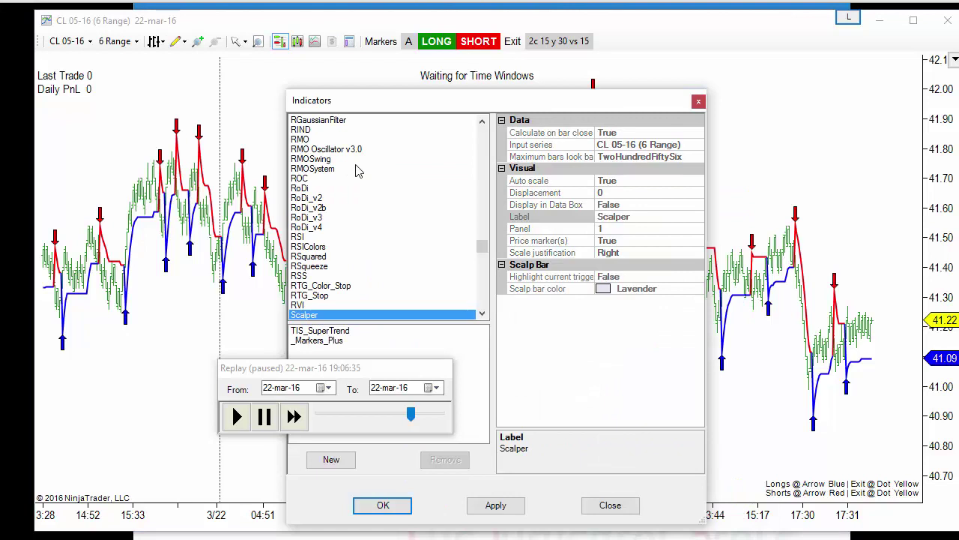
scroll(359, 171, "down", 4)
scroll(358, 171, "down", 2)
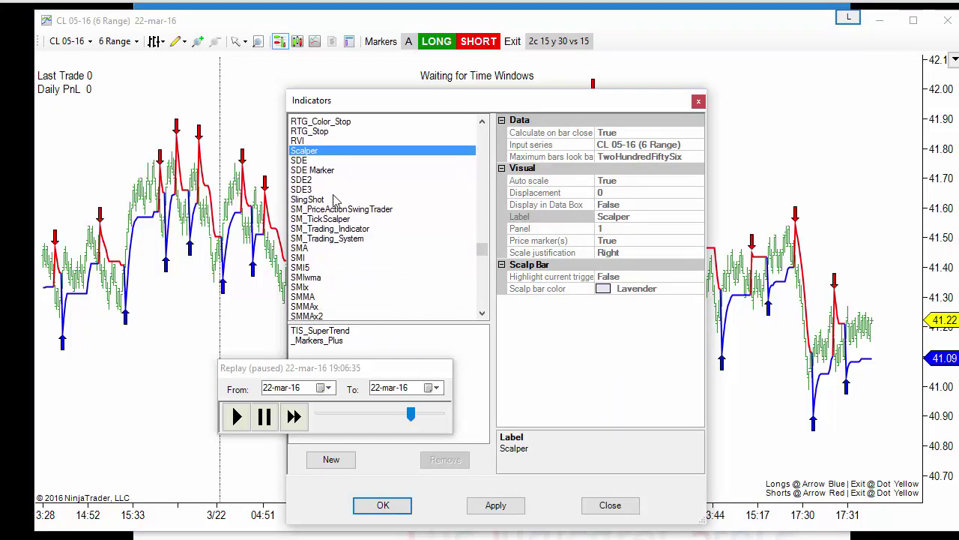
Add a 100-period SMA to the chart and drag the replay panel off centre.
double_click(310, 237)
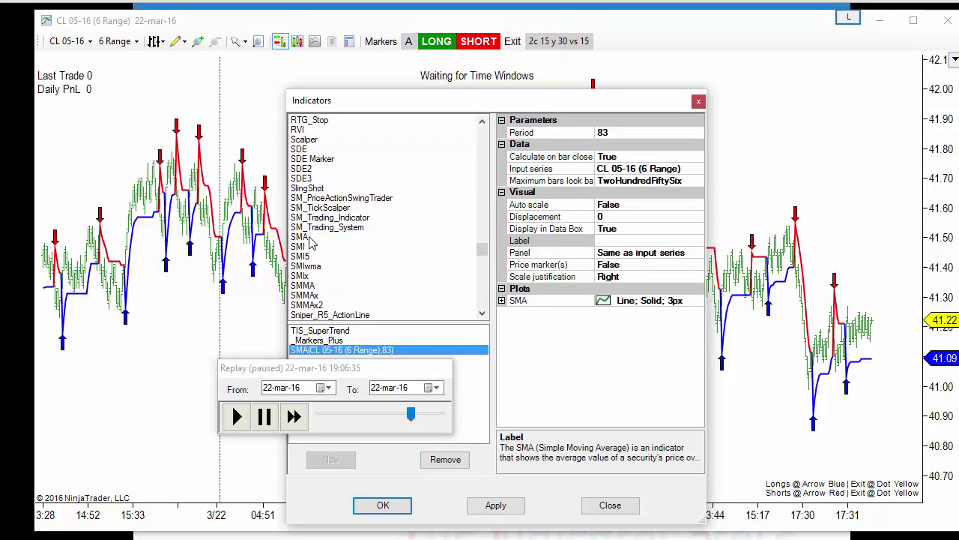
left_click(622, 131)
type("100")
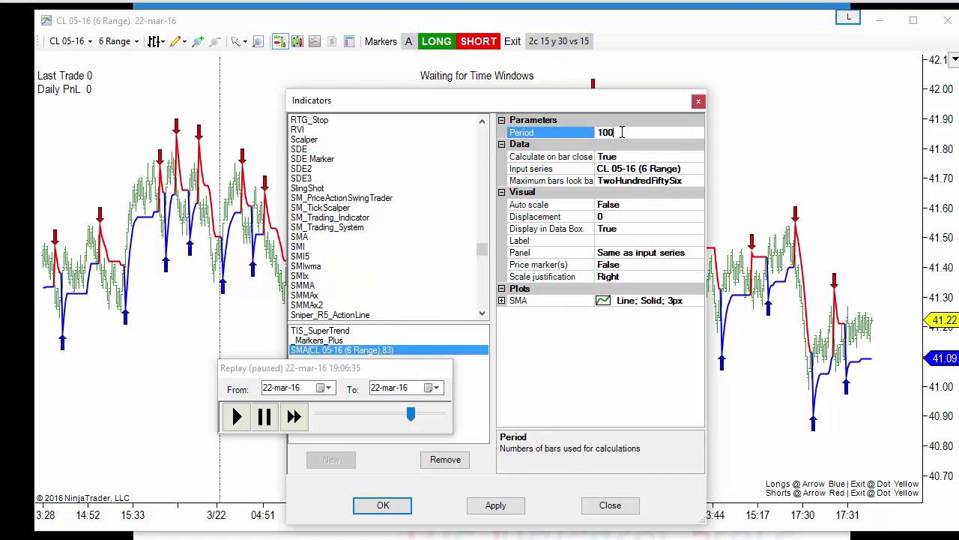
left_click(391, 504)
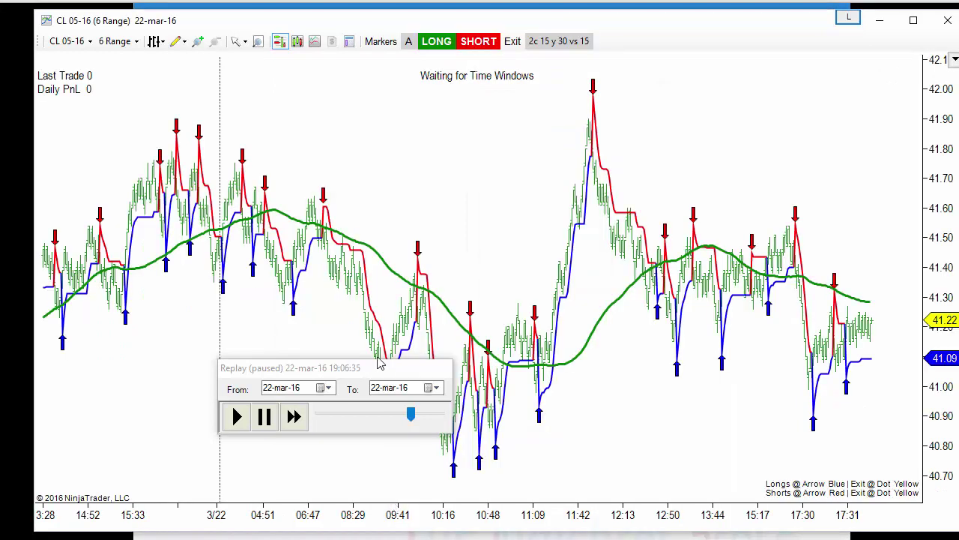
left_click_drag(374, 367, 234, 393)
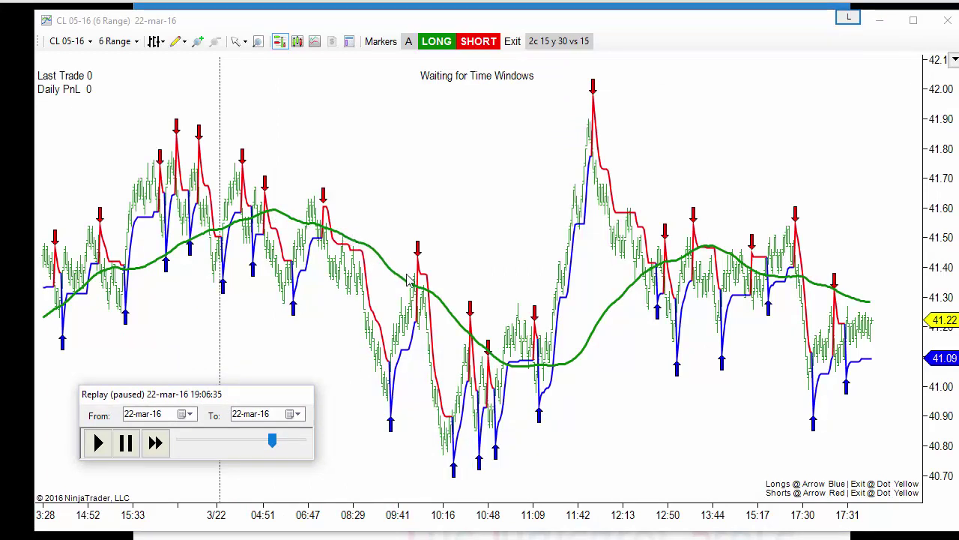
Select the red short-entry arrows and the green SMA line, then deselect them.
left_click(325, 216)
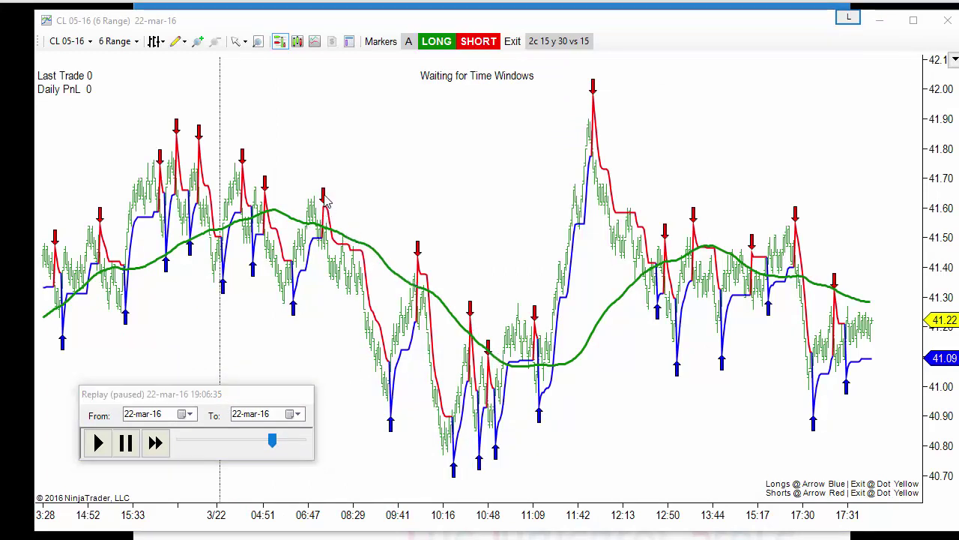
left_click(421, 259)
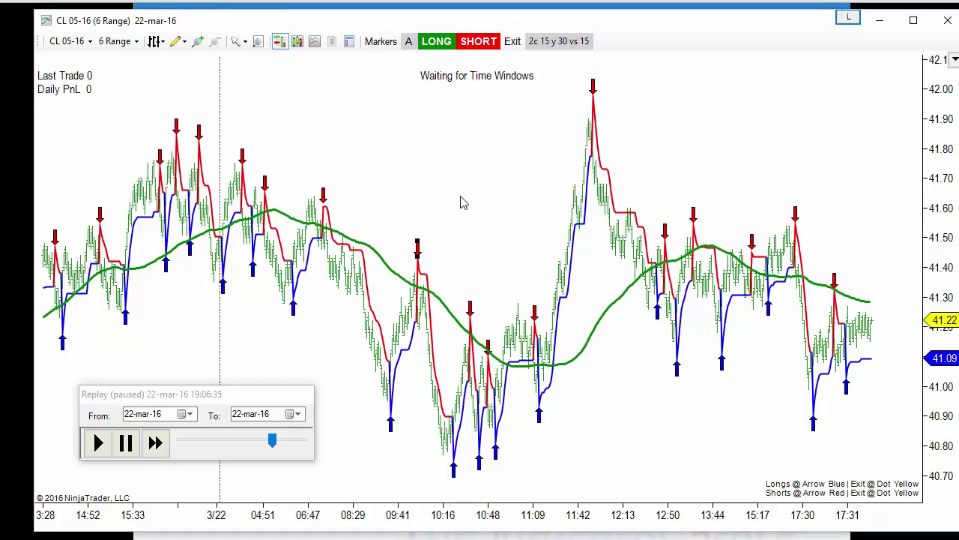
left_click(300, 221)
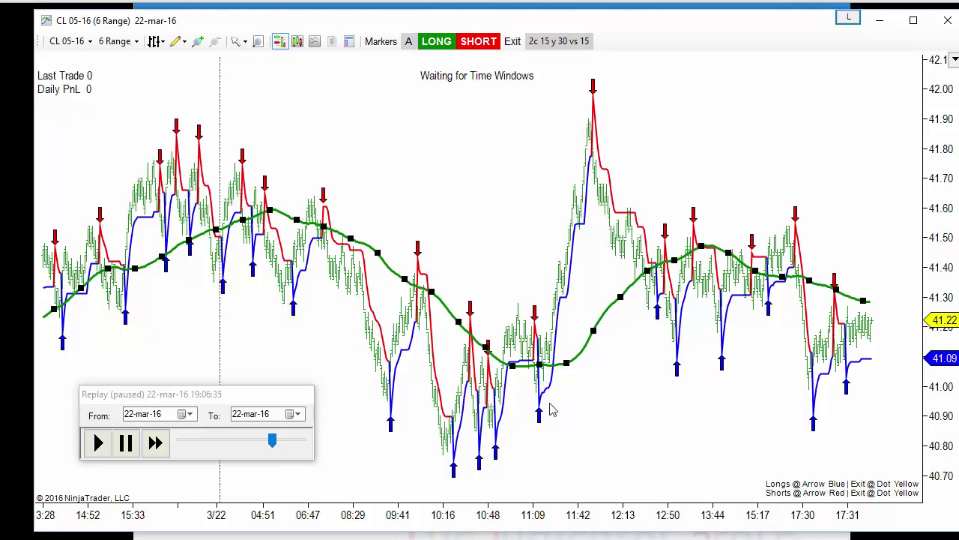
left_click(424, 180)
Remove the '0 CL 9R a' chart template and load the 'a2' template instead.
right_click(357, 129)
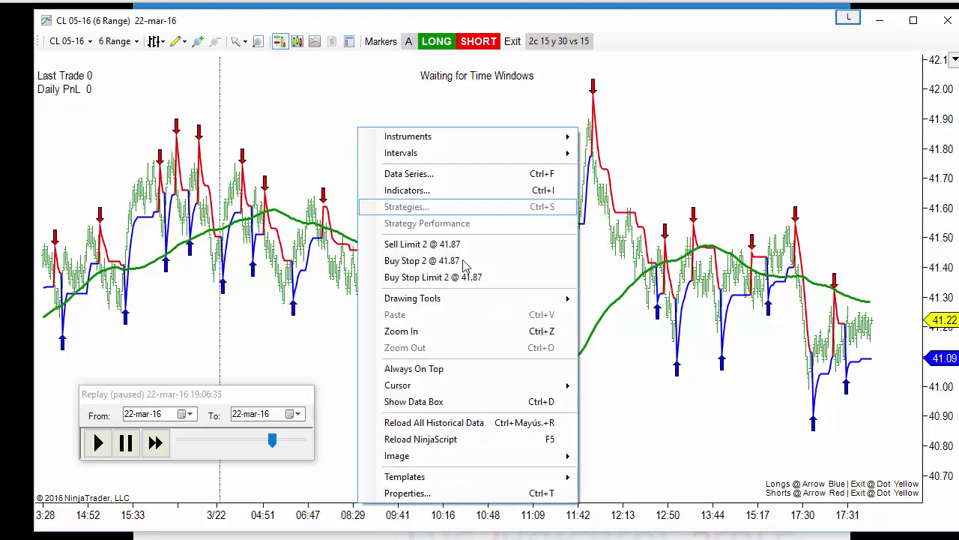
mouse_move(468, 480)
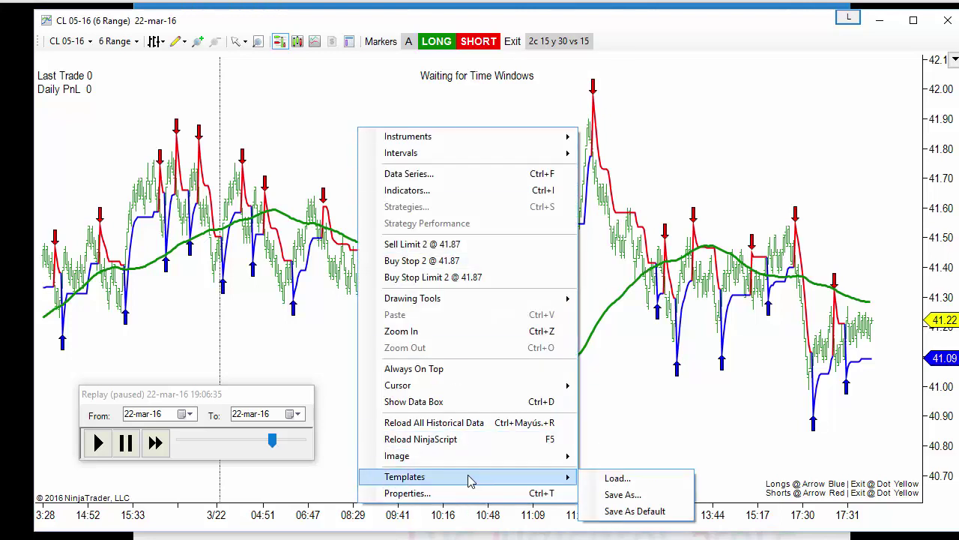
left_click(614, 477)
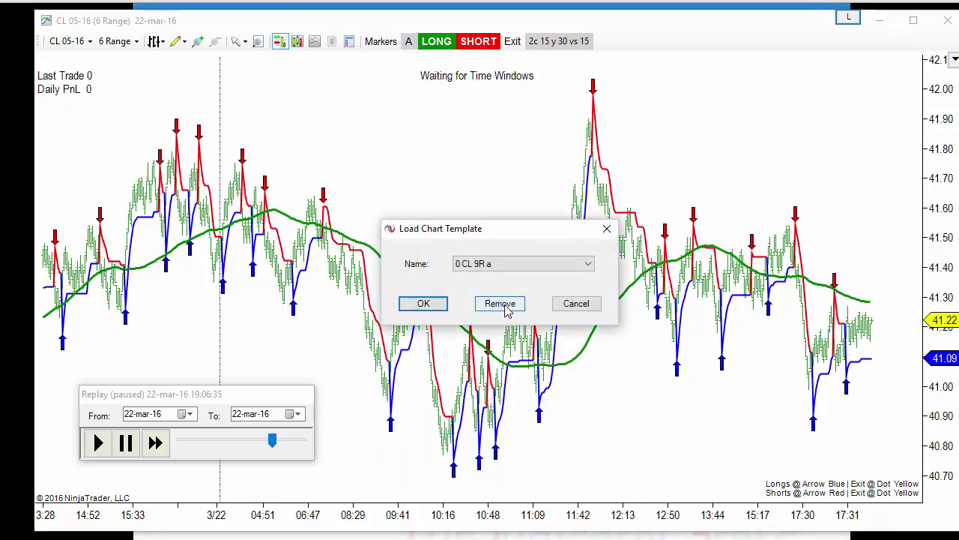
left_click(507, 307)
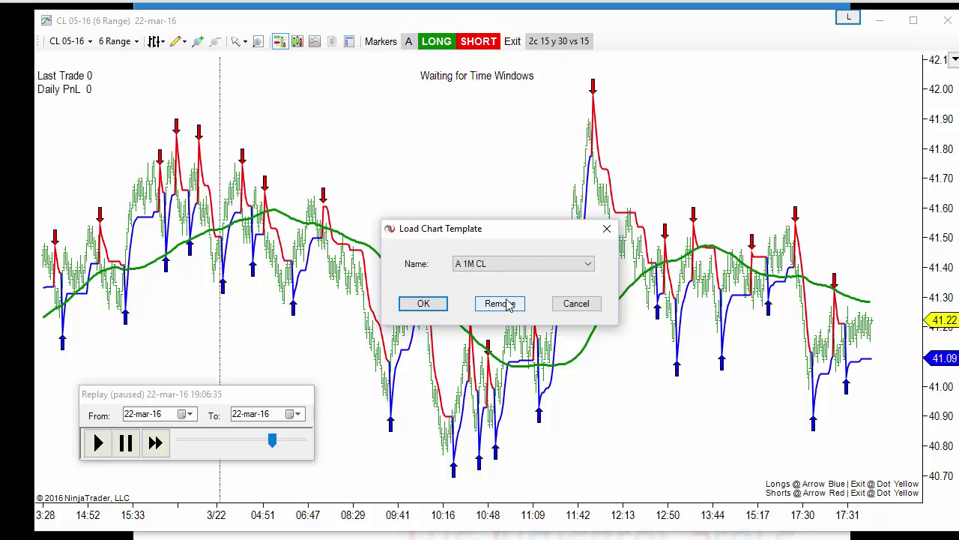
left_click(506, 269)
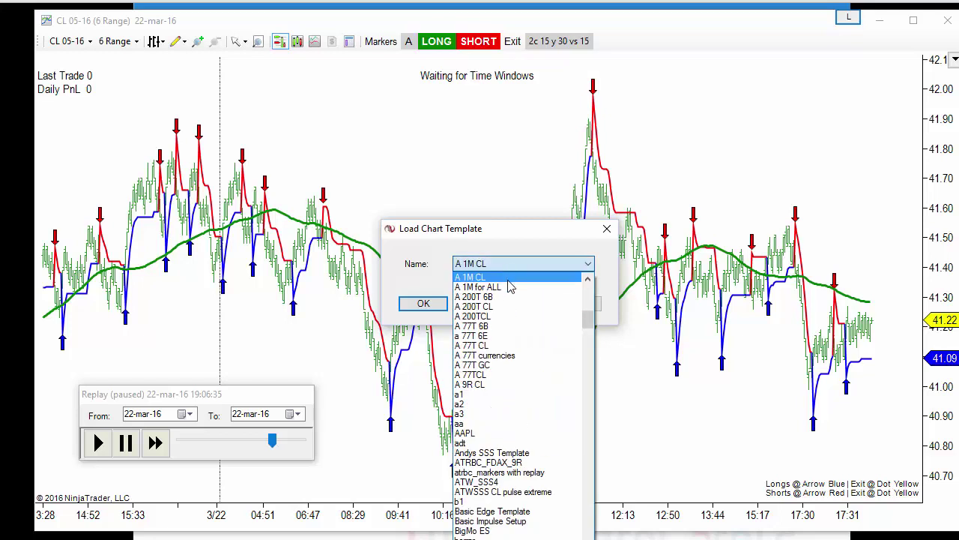
left_click(480, 404)
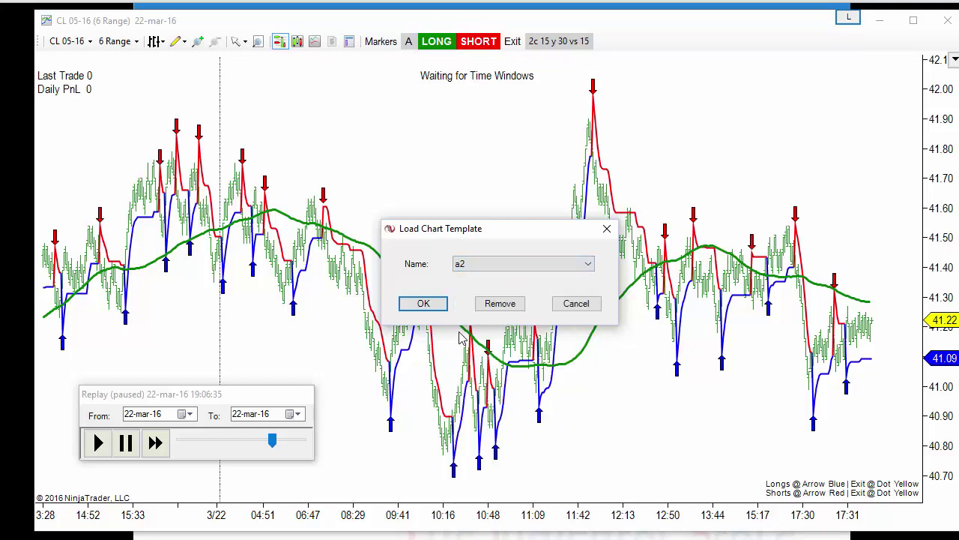
left_click(425, 303)
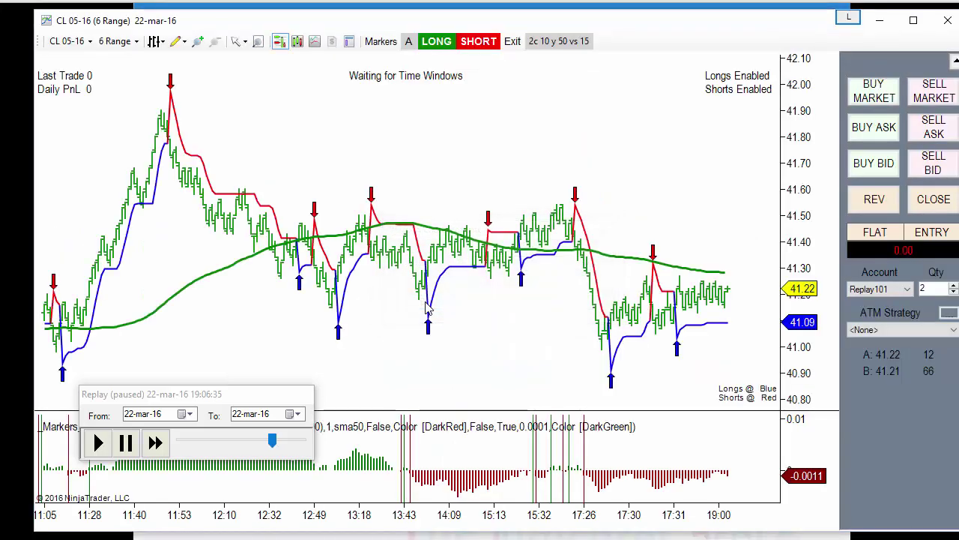
right_click(303, 164)
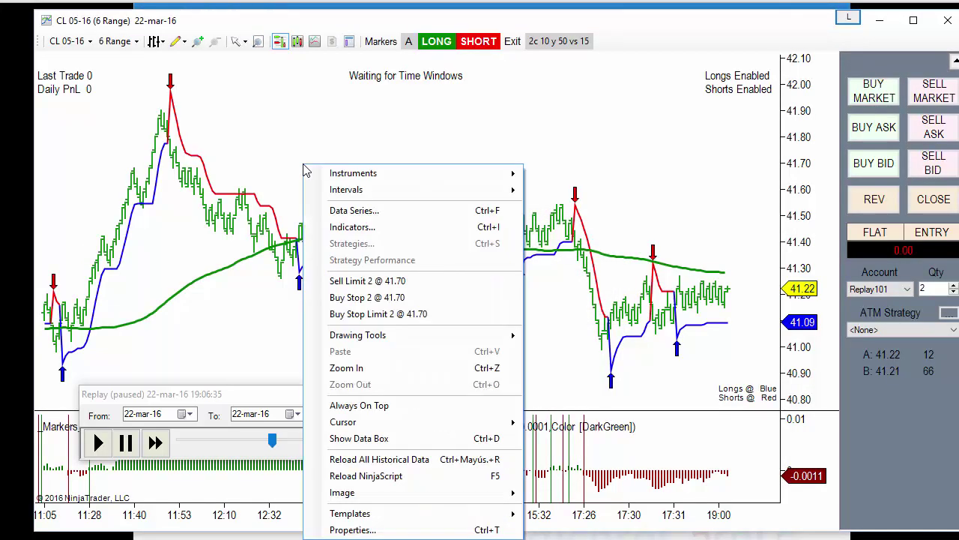
left_click(337, 227)
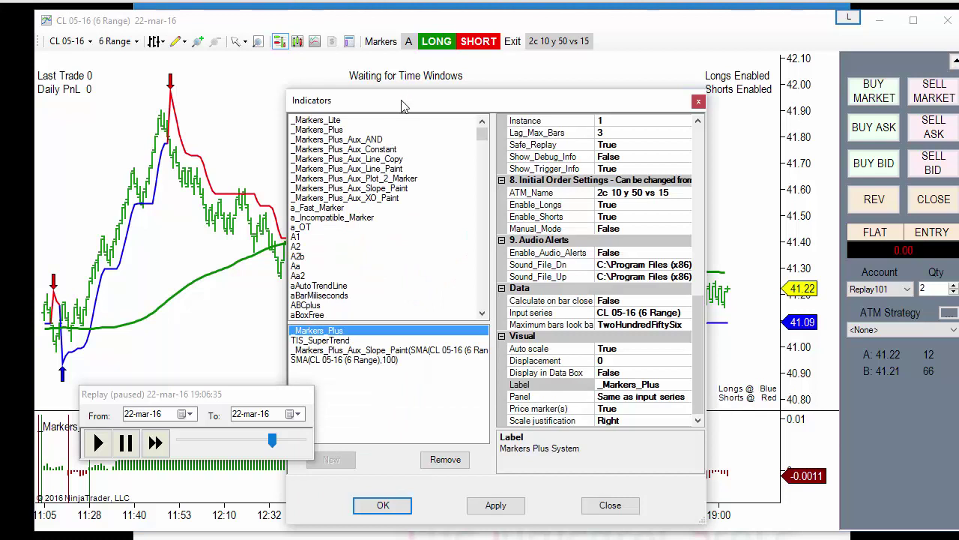
left_click_drag(401, 106, 408, 80)
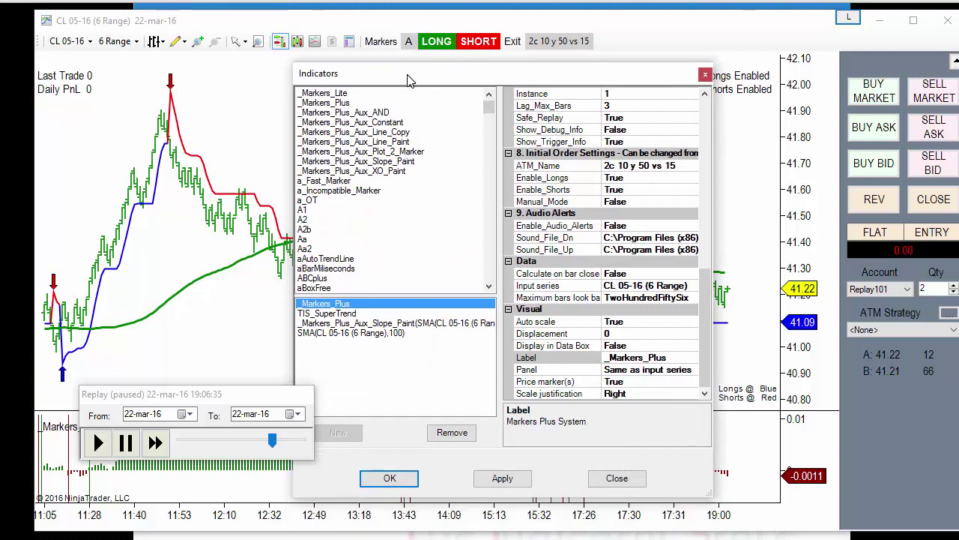
left_click(341, 324)
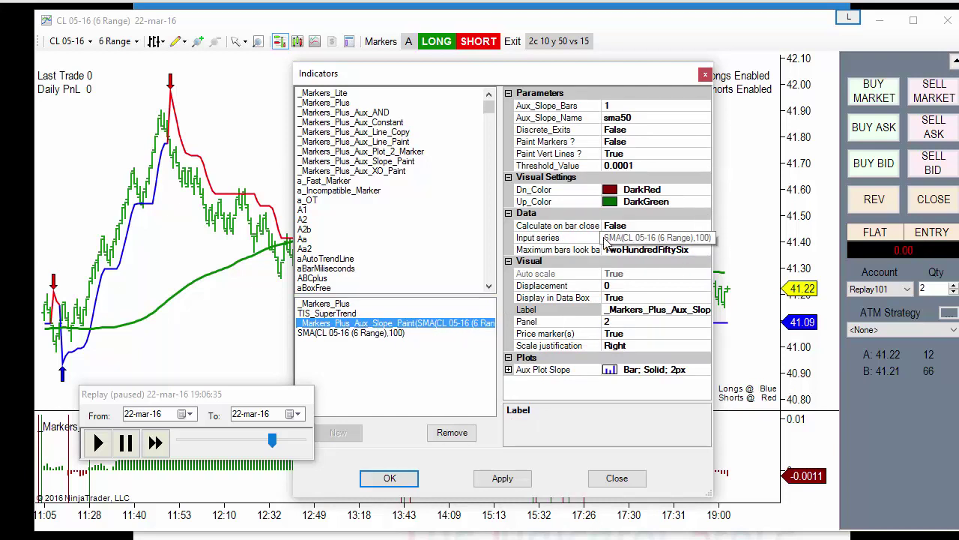
left_click(695, 239)
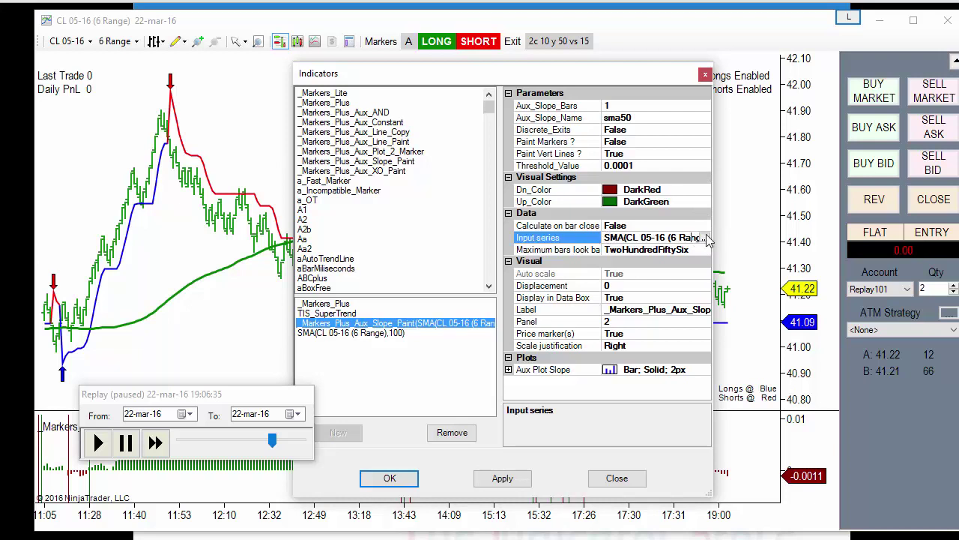
left_click(706, 238)
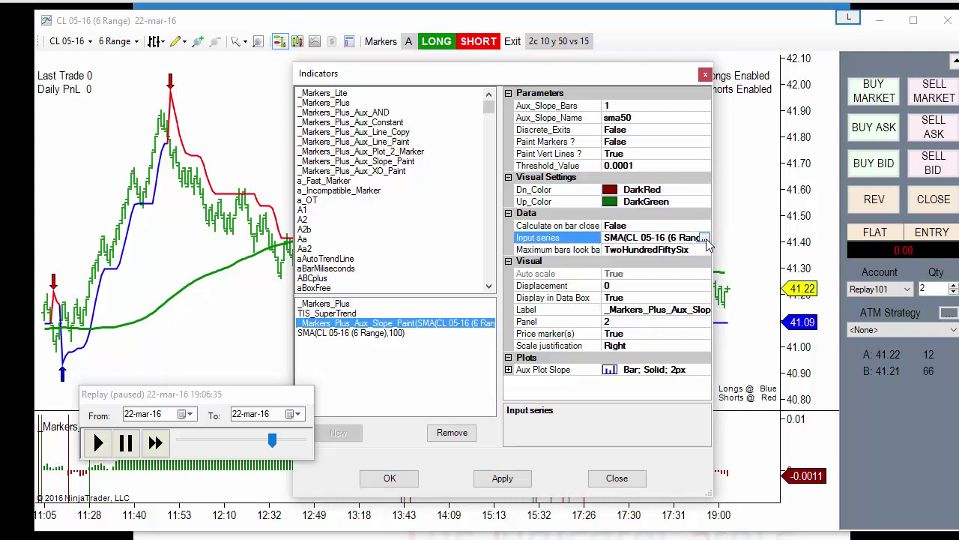
left_click(628, 239)
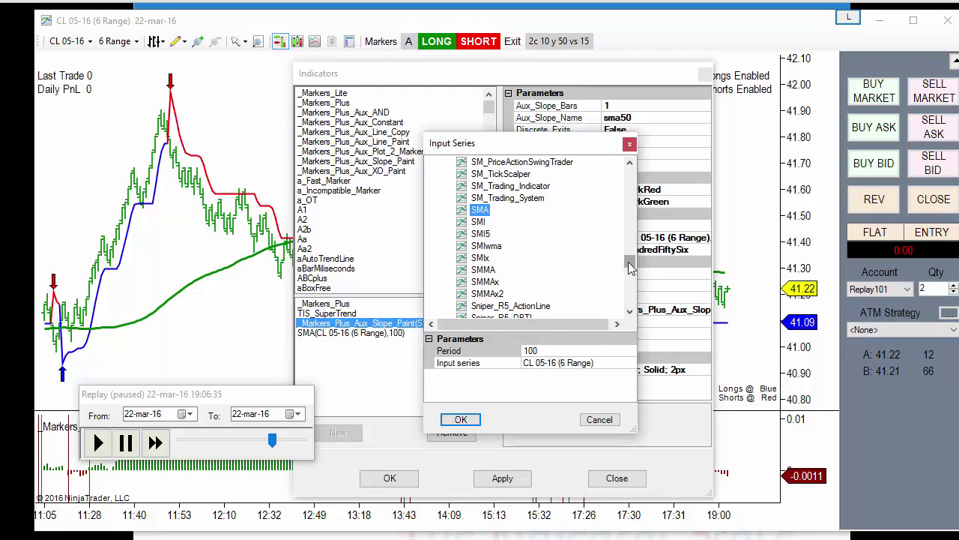
left_click_drag(630, 262, 628, 299)
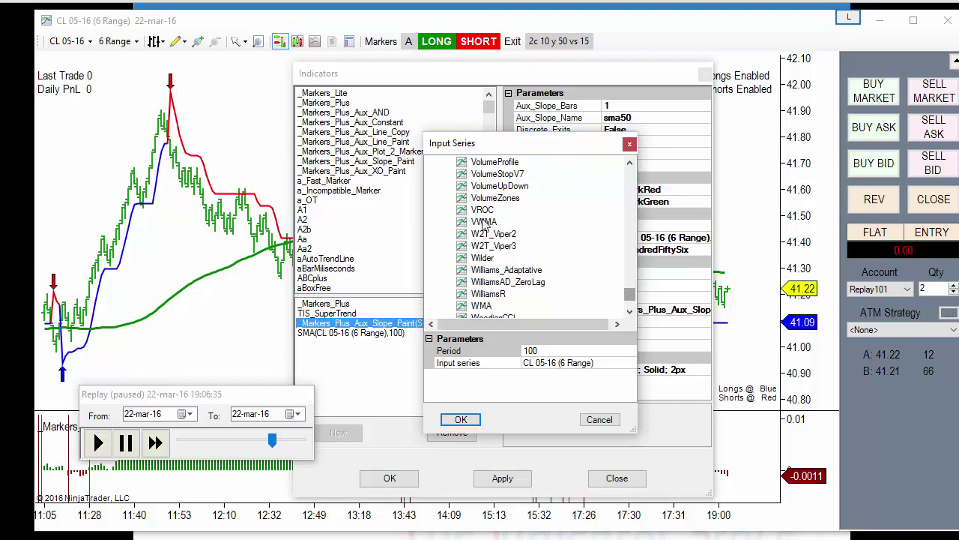
left_click(483, 210)
left_click(487, 248)
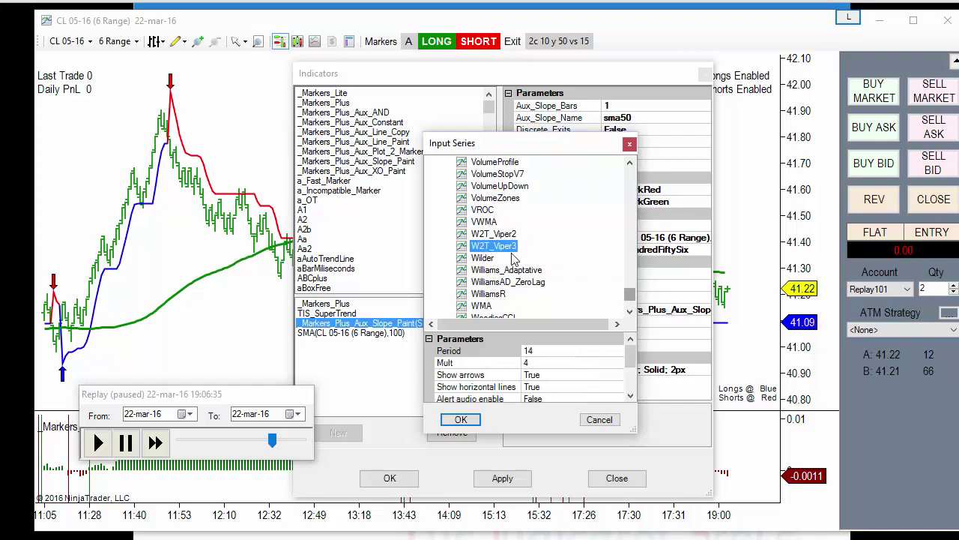
left_click_drag(631, 359, 631, 393)
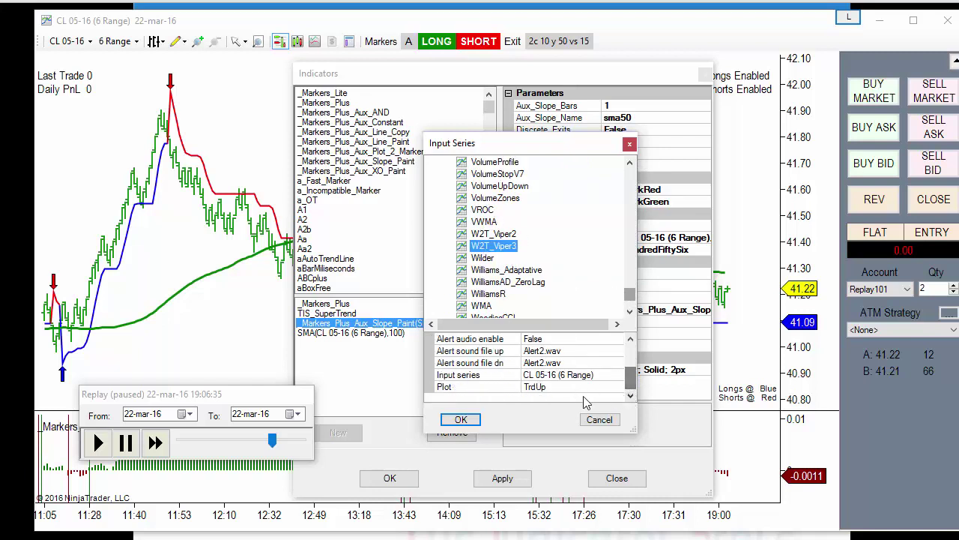
left_click(450, 387)
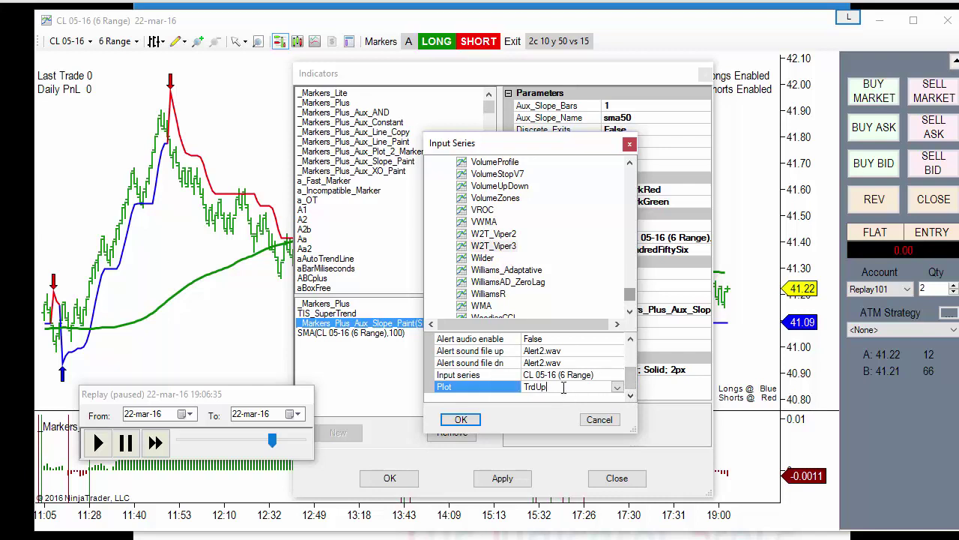
left_click(617, 388)
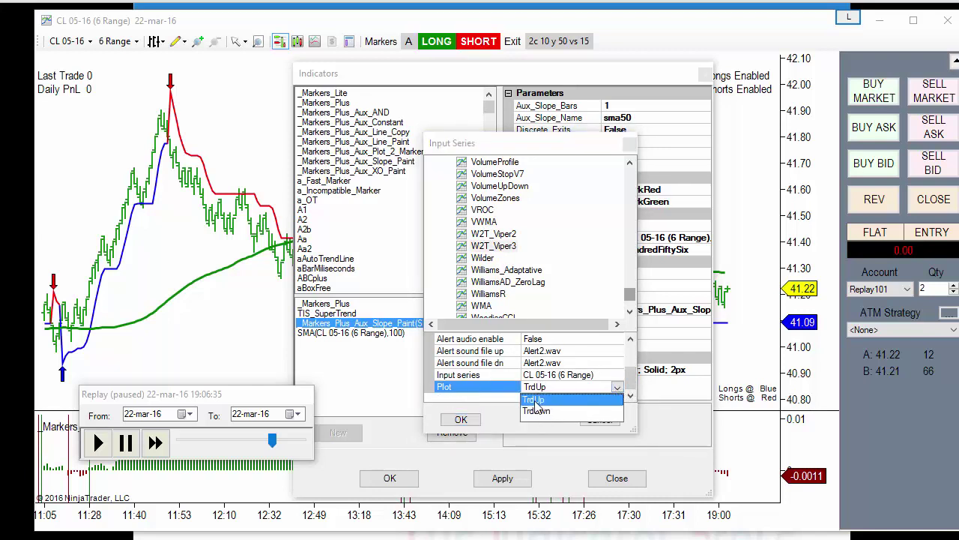
left_click(630, 294)
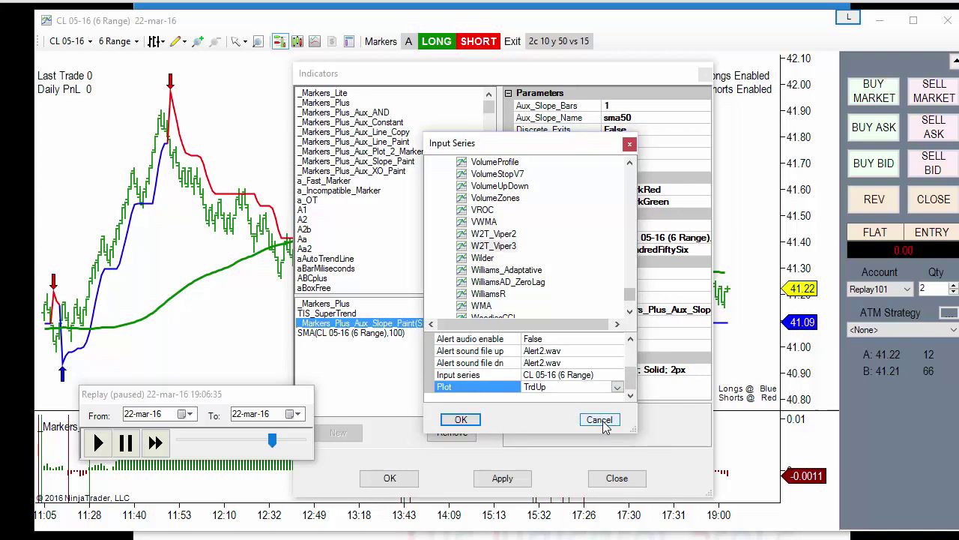
left_click(604, 420)
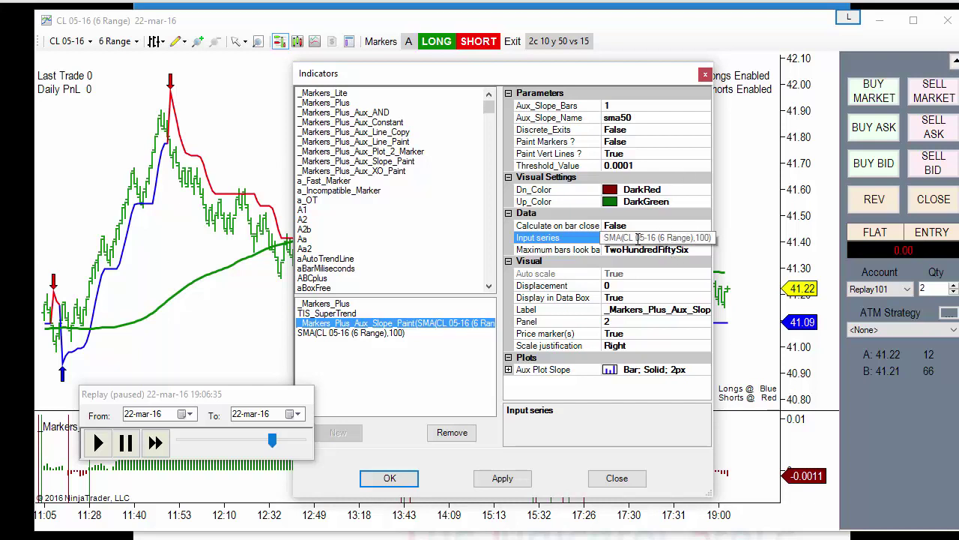
Confirm sma50 as Aux_Slope_Name and as the 1.0 long and 2.0 short Aux Plot names, then close.
left_click(639, 118)
left_click_drag(638, 117, 595, 119)
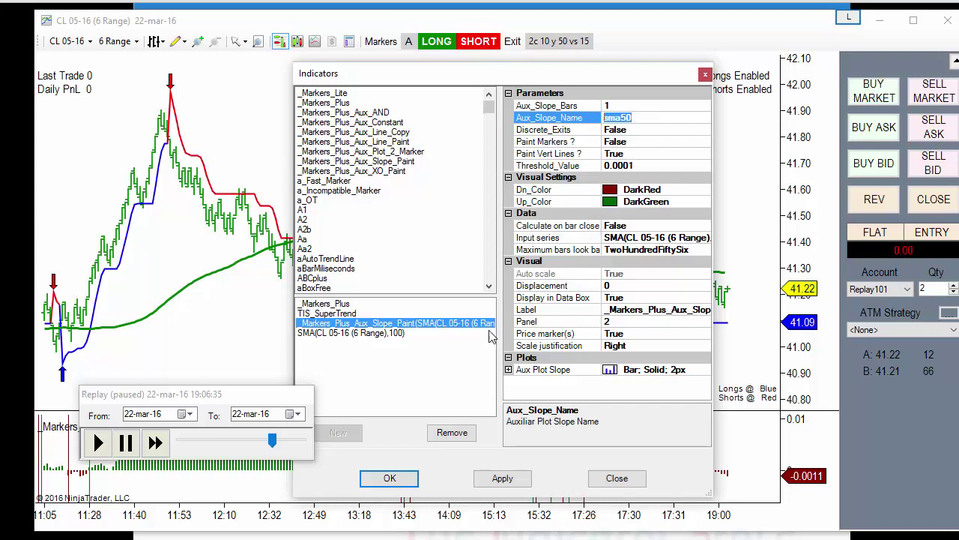
left_click(317, 305)
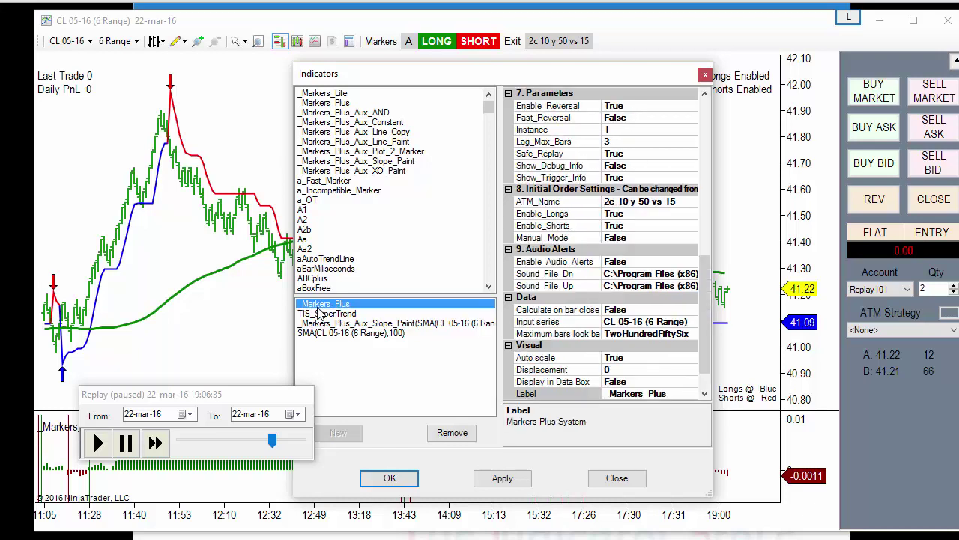
left_click_drag(709, 356, 711, 231)
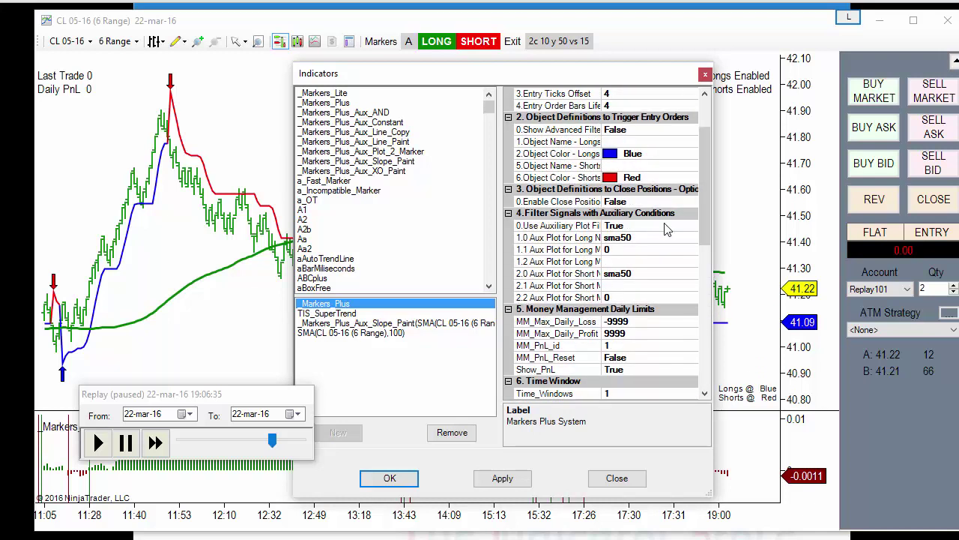
left_click(643, 238)
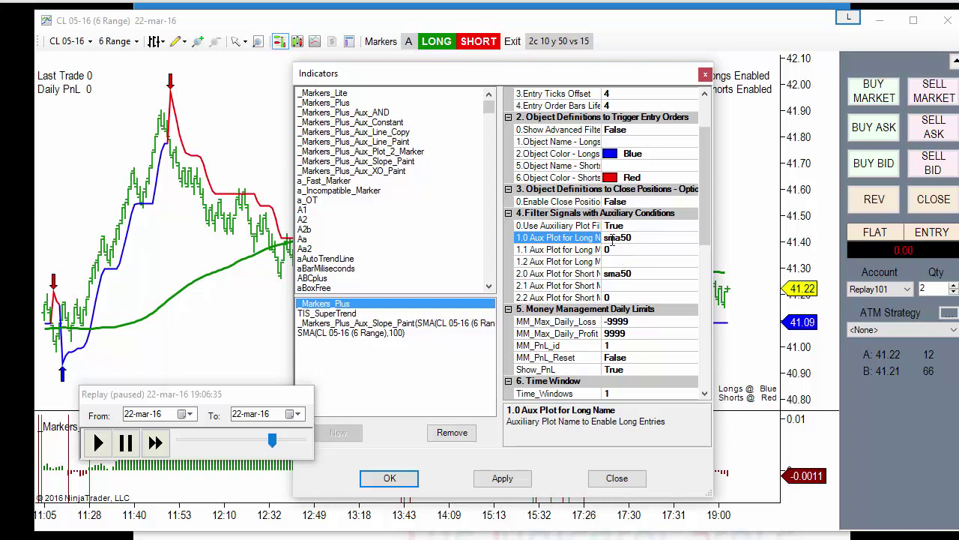
double_click(611, 239)
left_click(615, 249)
left_click(643, 276)
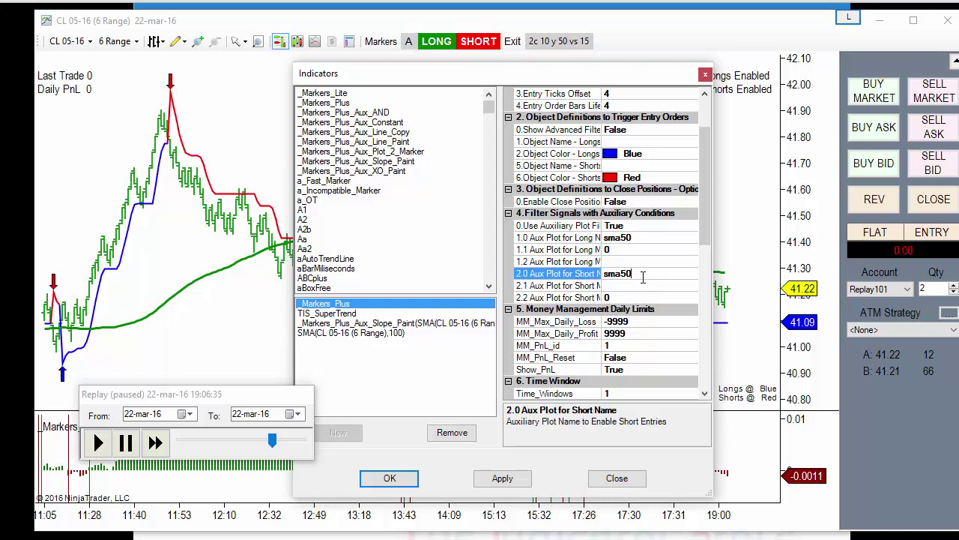
left_click_drag(635, 277, 595, 277)
left_click(617, 478)
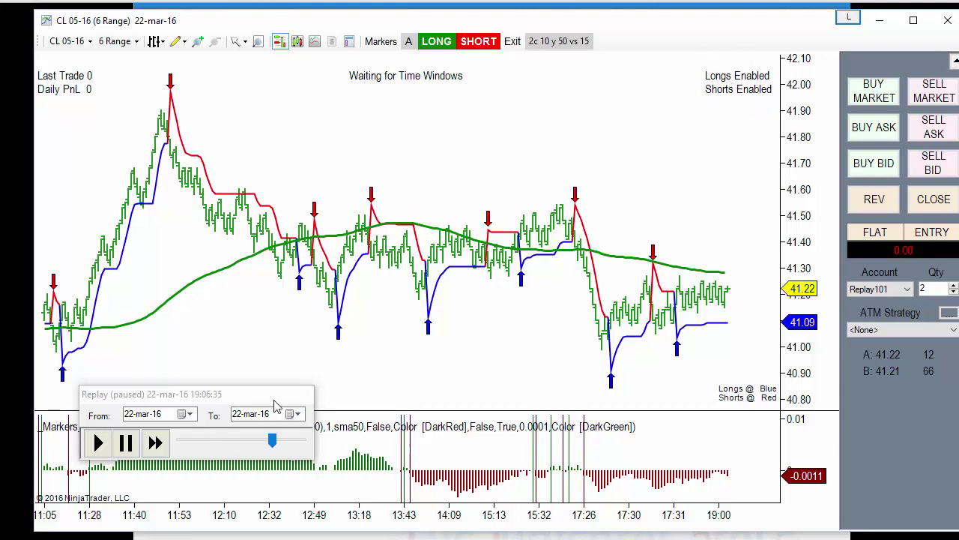
Jump the replay to 06:00 on 22-mar-16.
right_click(227, 444)
left_click(264, 466)
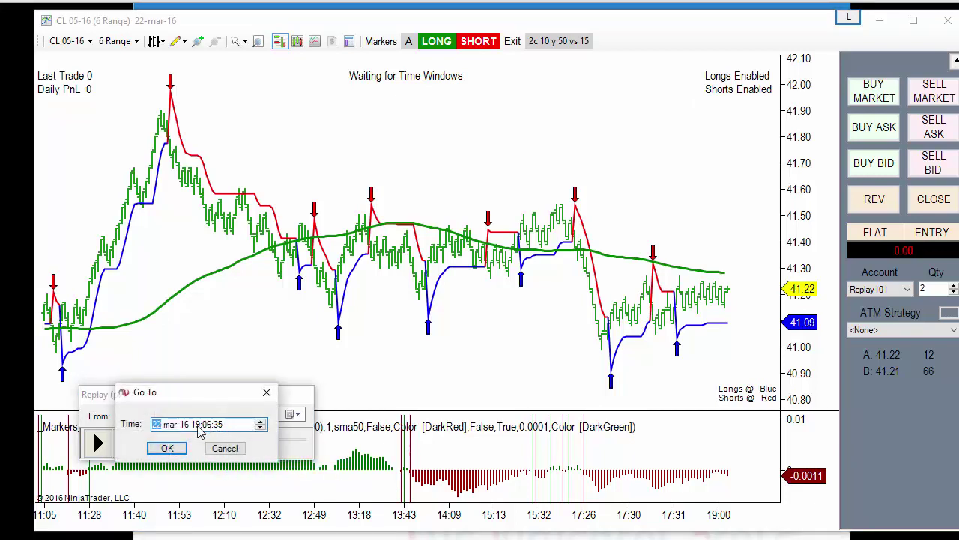
left_click(198, 424)
key("Right")
type("00")
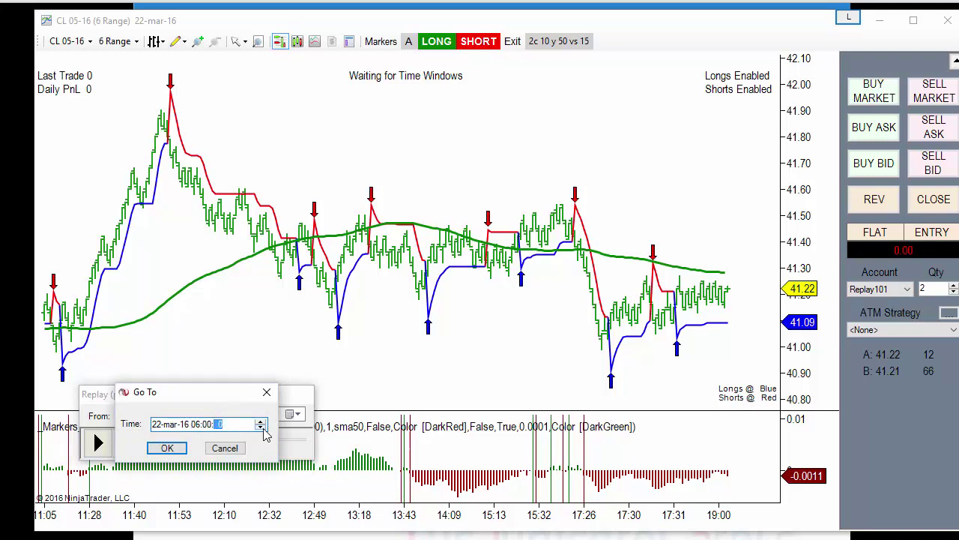
left_click(168, 447)
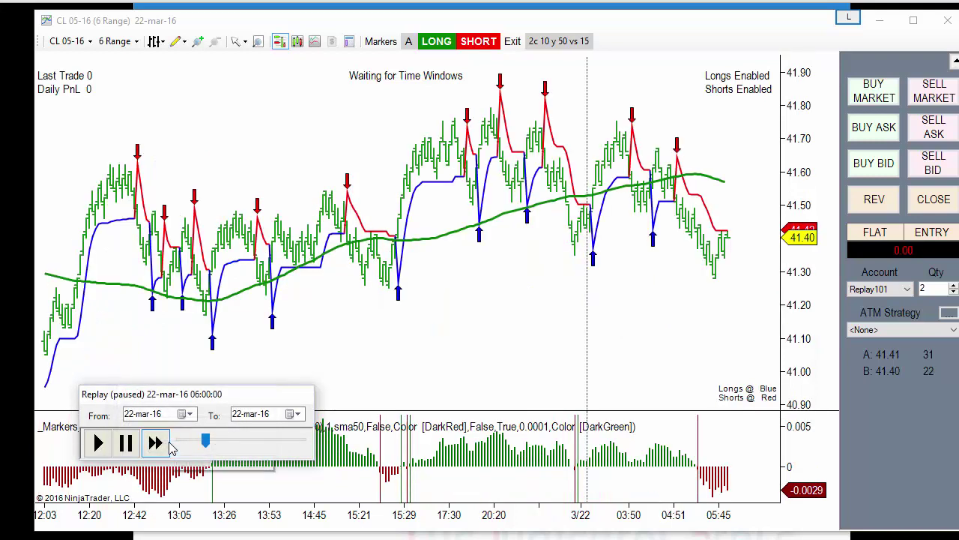
Play the replay at up to 200x and pause after the short entry.
left_click(159, 444)
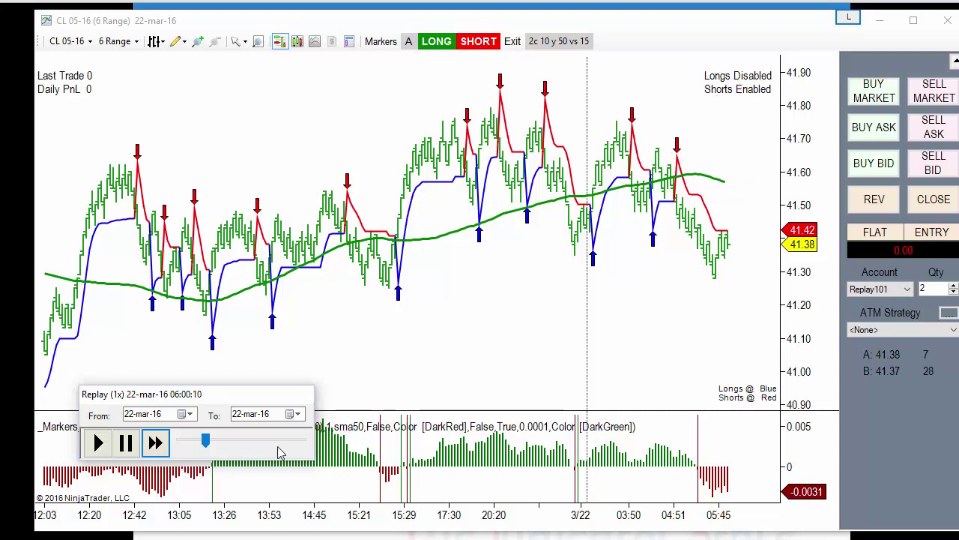
left_click(165, 442)
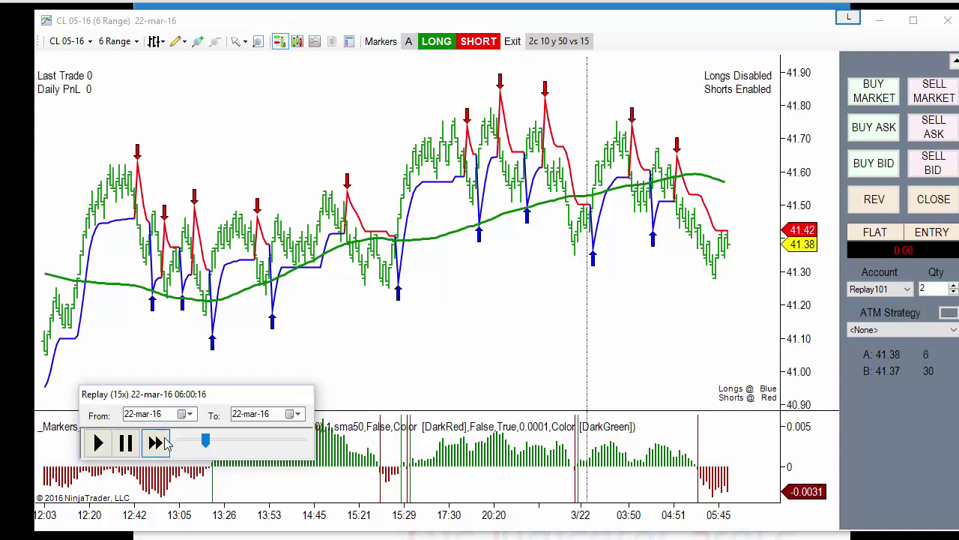
left_click(166, 443)
left_click(165, 442)
left_click(165, 442)
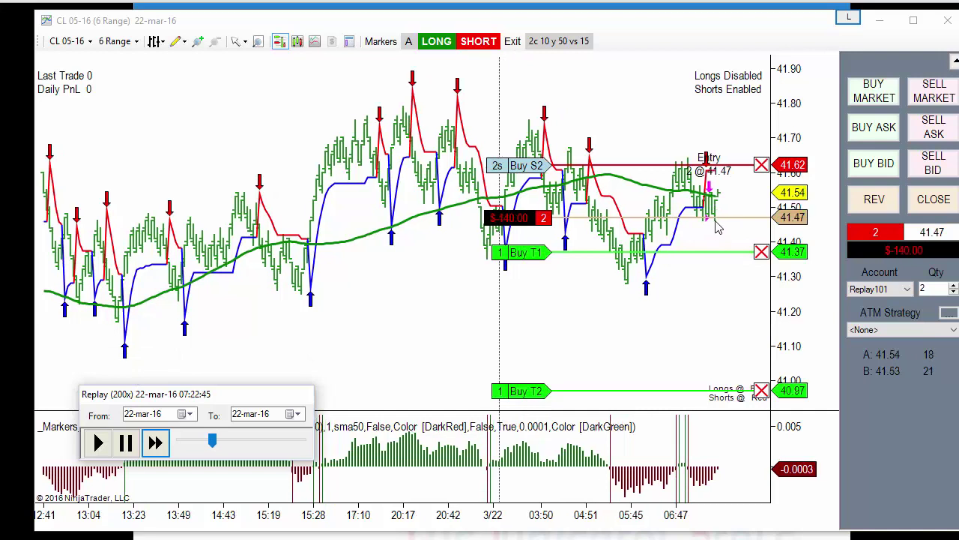
left_click(127, 443)
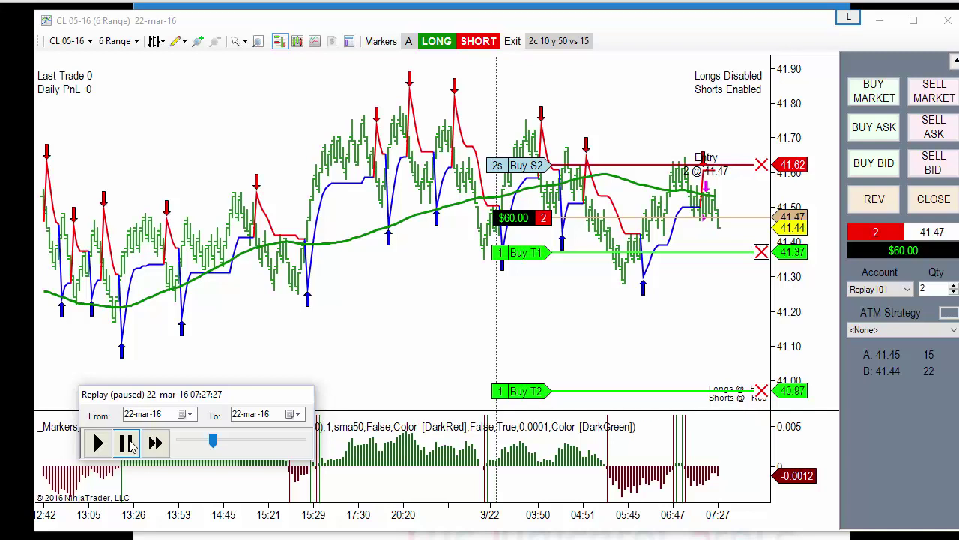
Resume at up to 300x, pause at 07:48, then move the replay to 18:40.
left_click(156, 443)
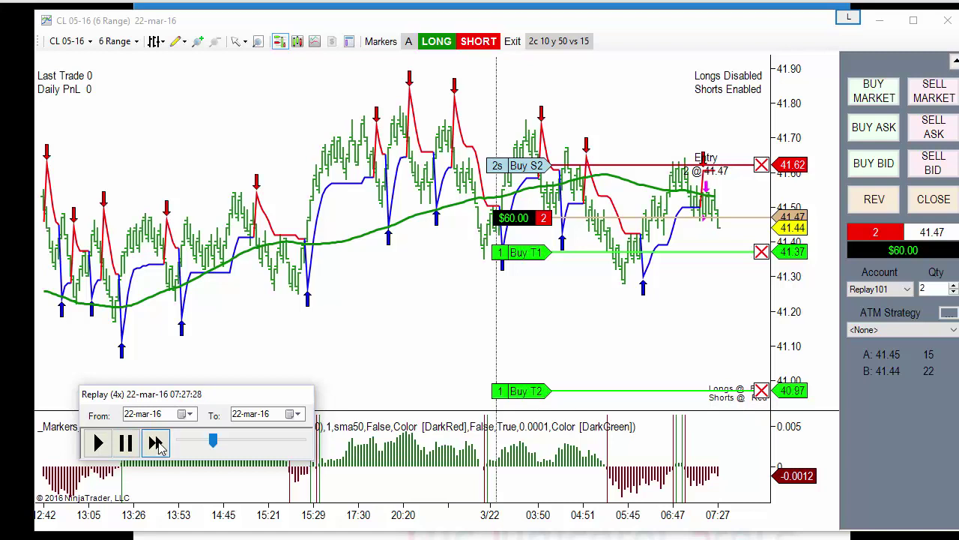
left_click(157, 443)
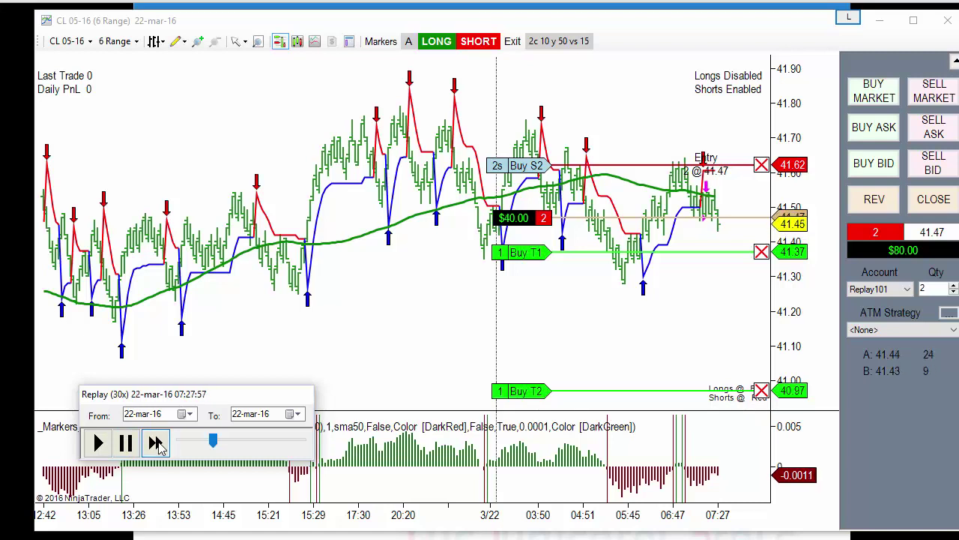
left_click(157, 443)
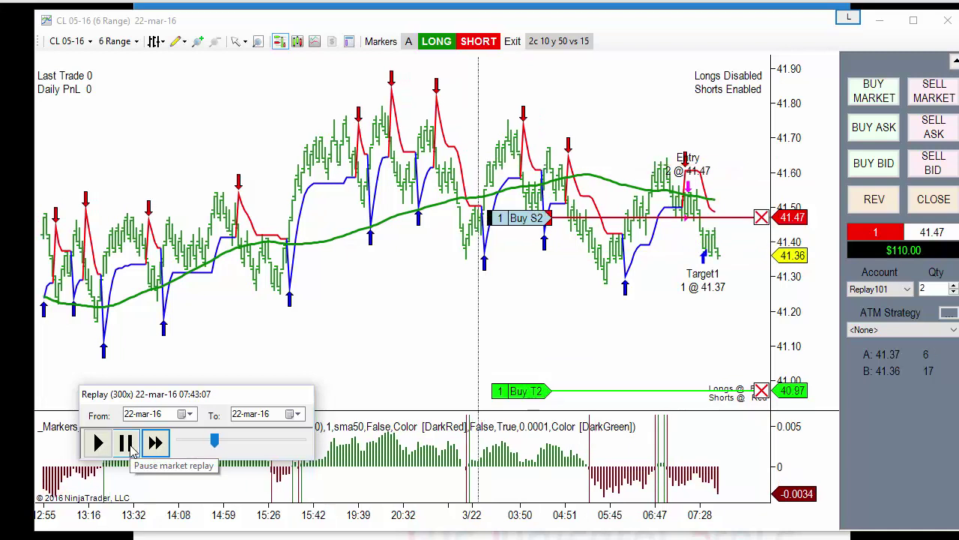
left_click(128, 444)
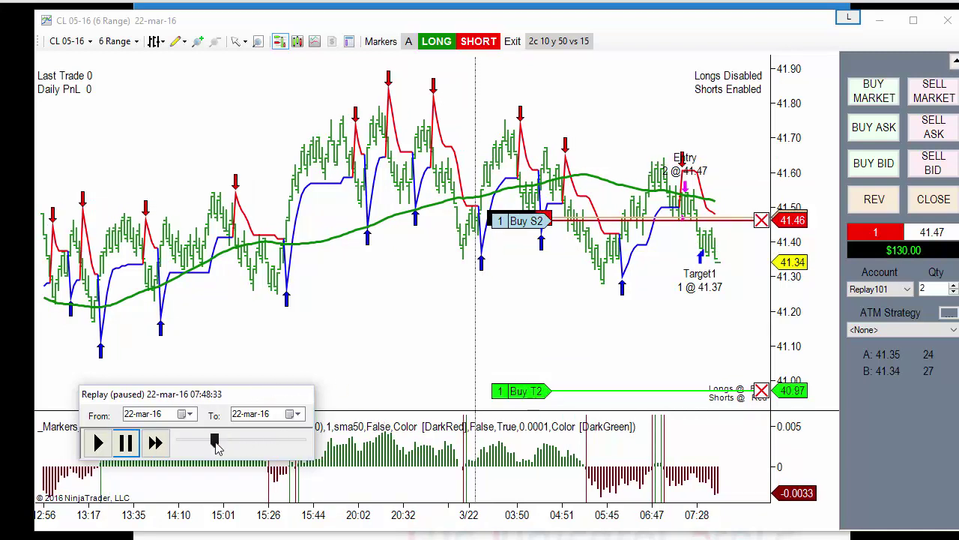
left_click_drag(214, 442, 272, 455)
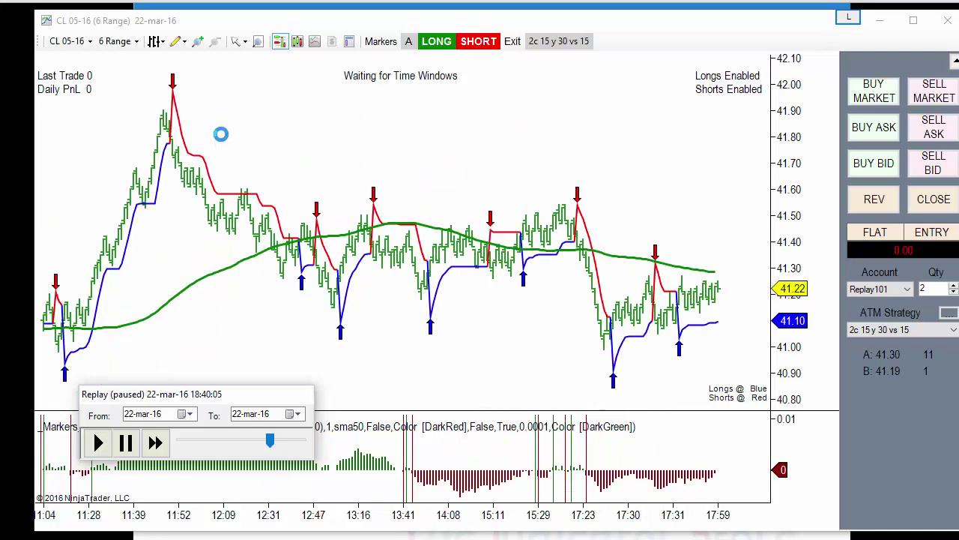
Open and close the chart's indicator settings twice without changes.
right_click(279, 131)
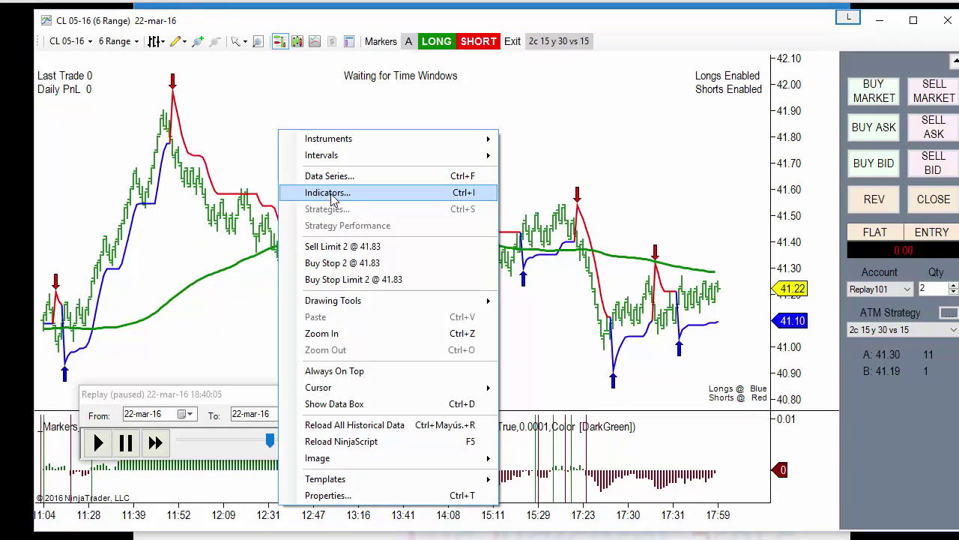
left_click(330, 192)
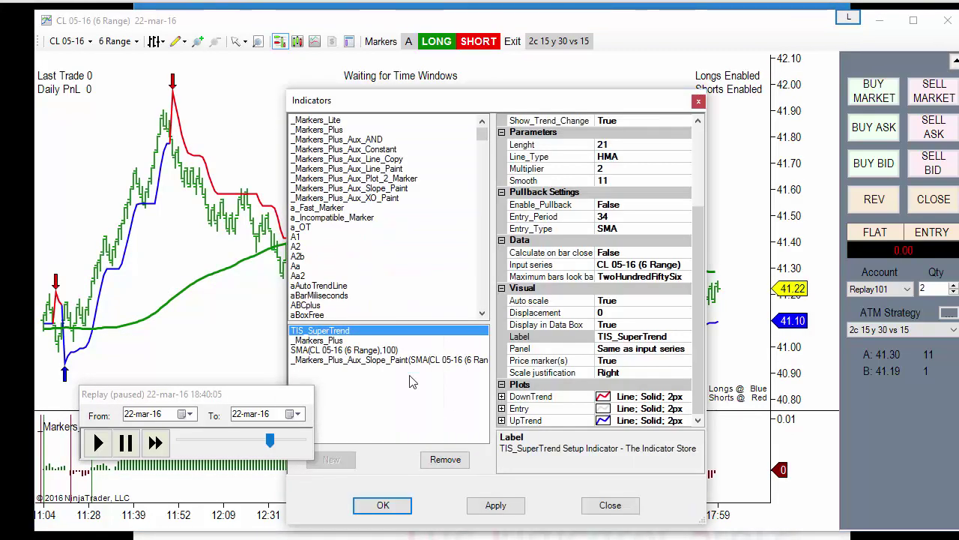
left_click(610, 505)
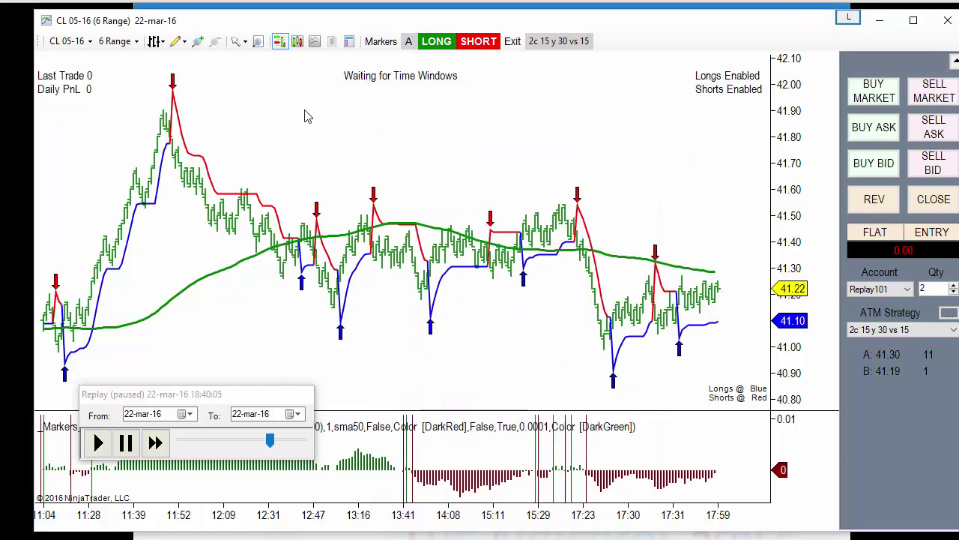
right_click(304, 116)
left_click(418, 174)
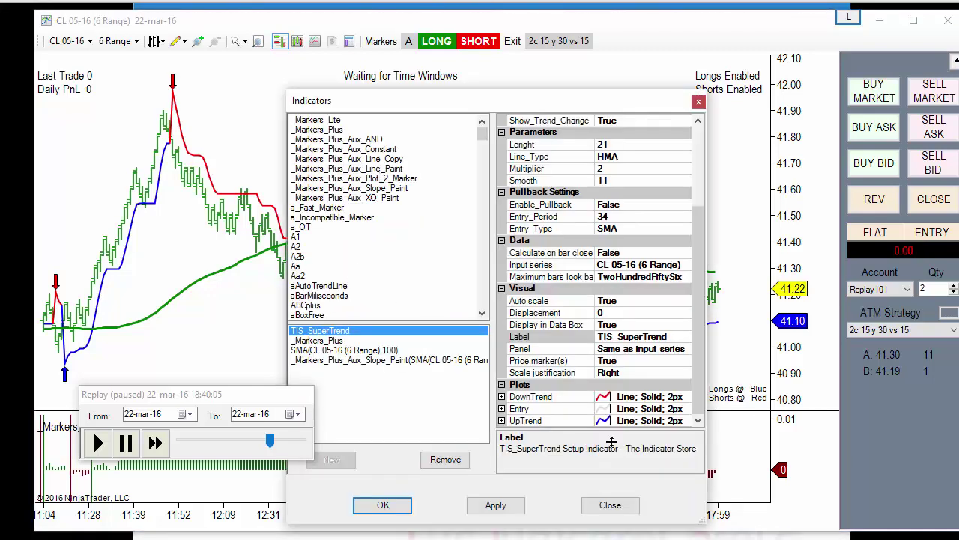
left_click(610, 505)
Open the Load Chart Template dialog and pick the a3 template.
right_click(323, 118)
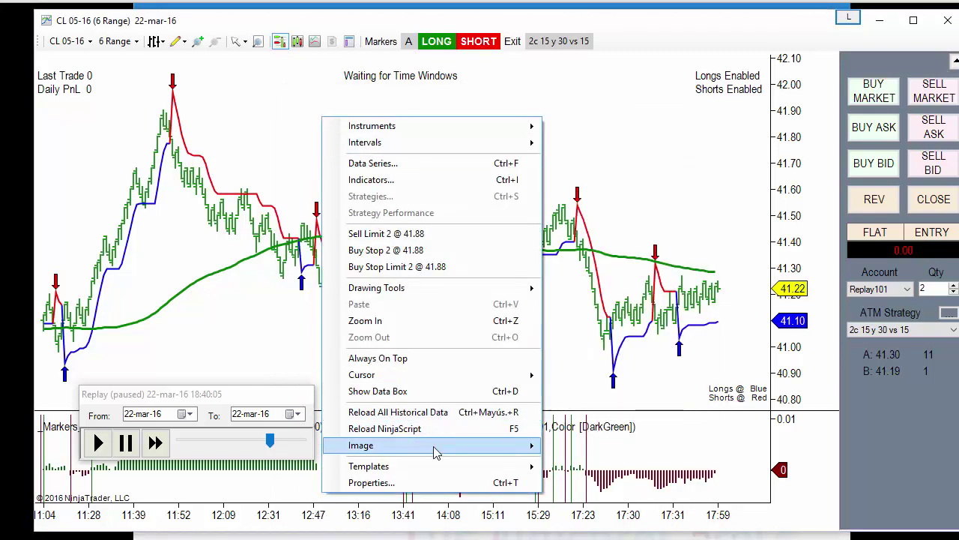
mouse_move(439, 465)
left_click(576, 466)
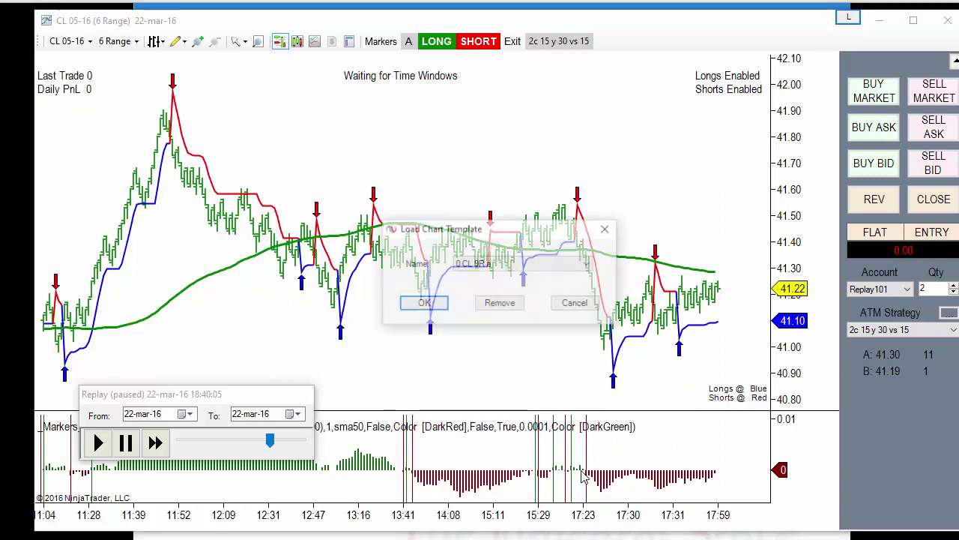
type("a")
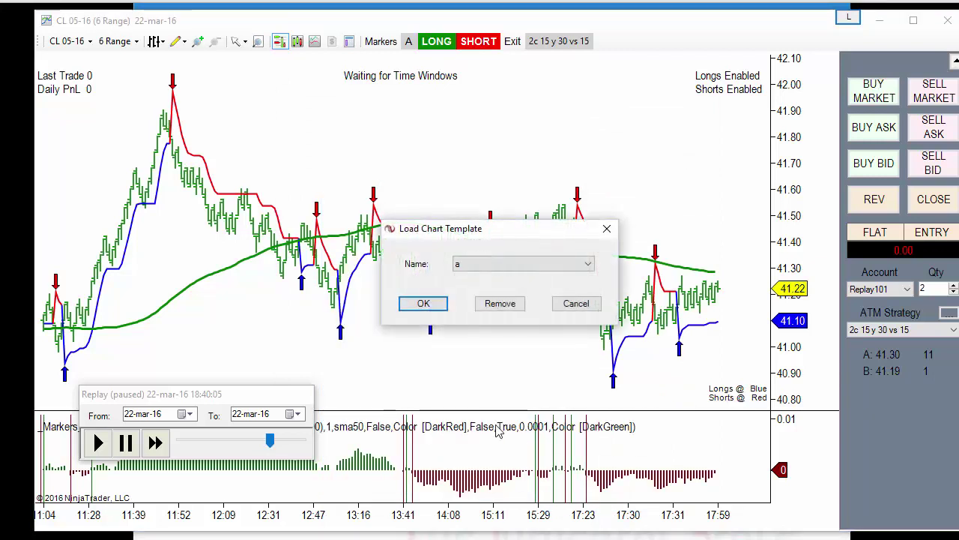
left_click(454, 265)
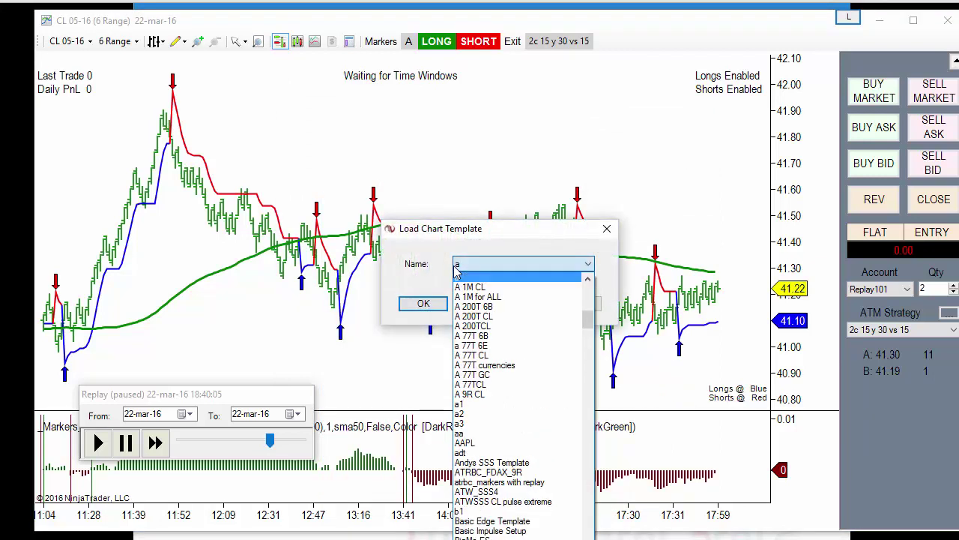
left_click(507, 425)
Load template a3, pan back to earlier bars, and select the red HMA and black channel lines.
left_click(438, 310)
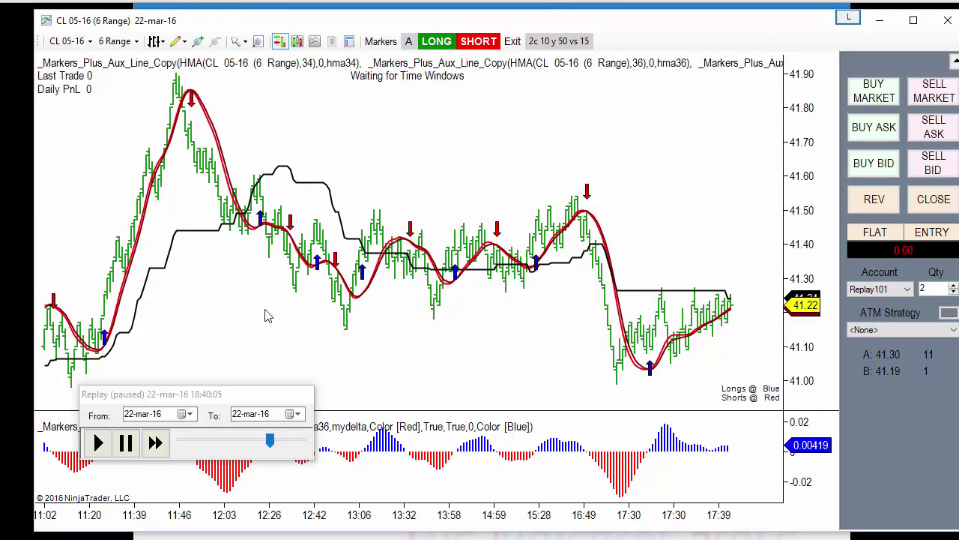
left_click_drag(298, 317, 595, 328)
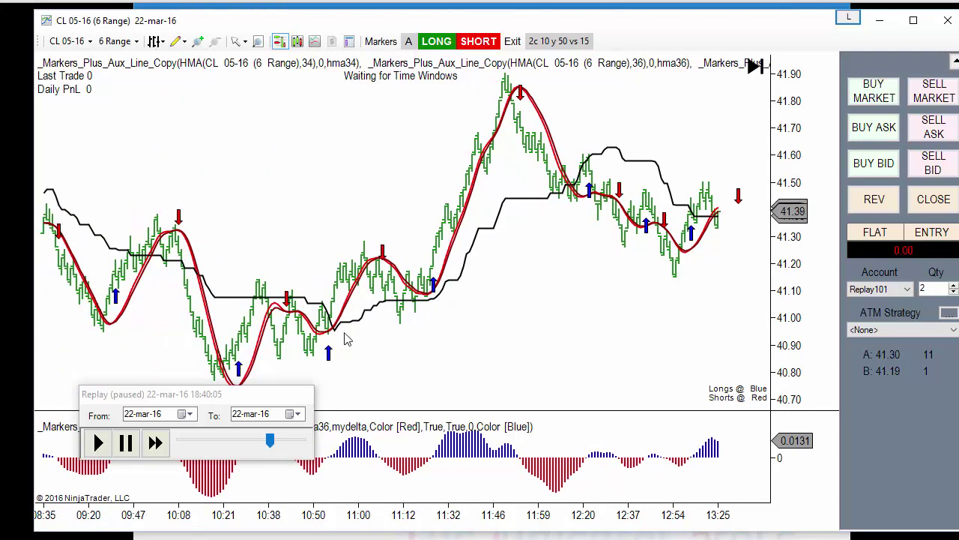
left_click_drag(291, 164, 517, 180)
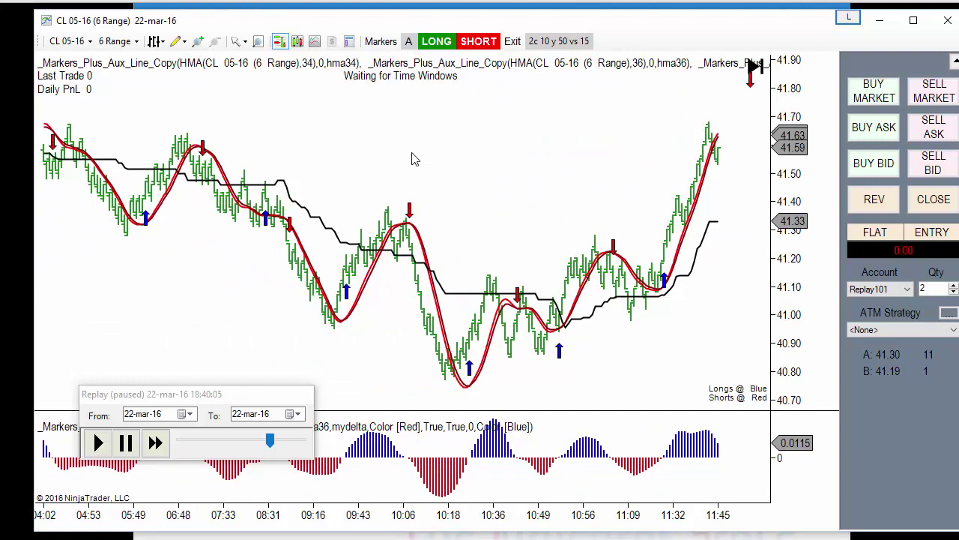
left_click(168, 206)
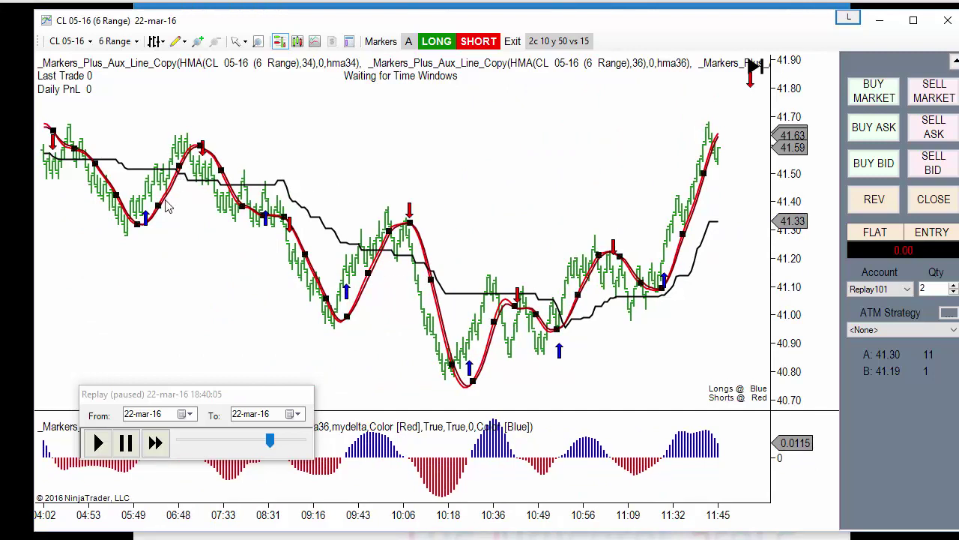
left_click(257, 186)
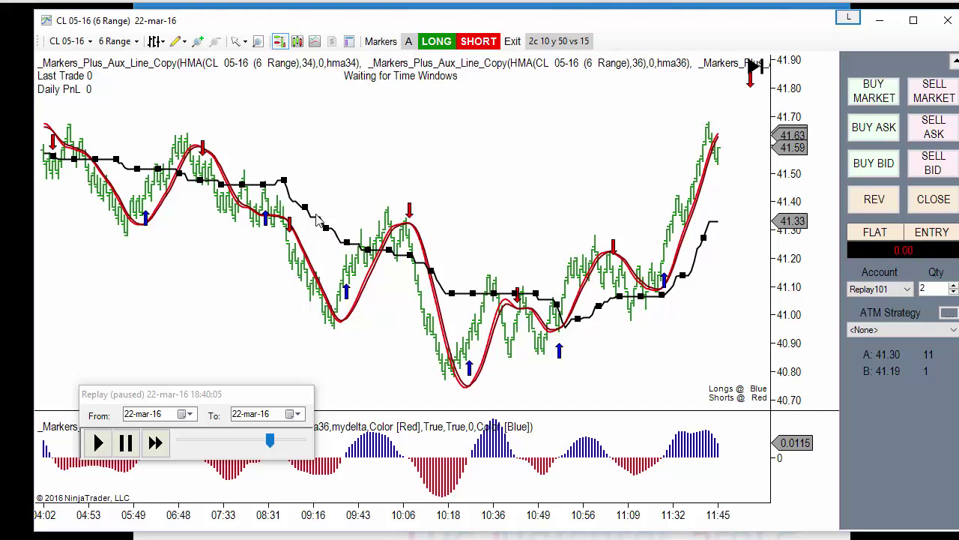
right_click(389, 132)
left_click(318, 103)
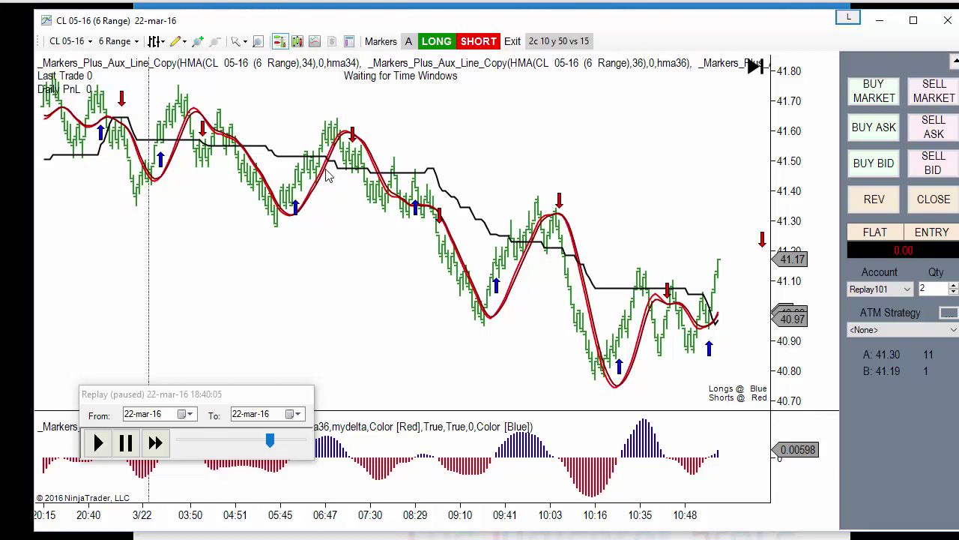
Open the Indicators dialog and inspect the HMA copies and the donch line copy's name.
right_click(466, 91)
left_click(548, 159)
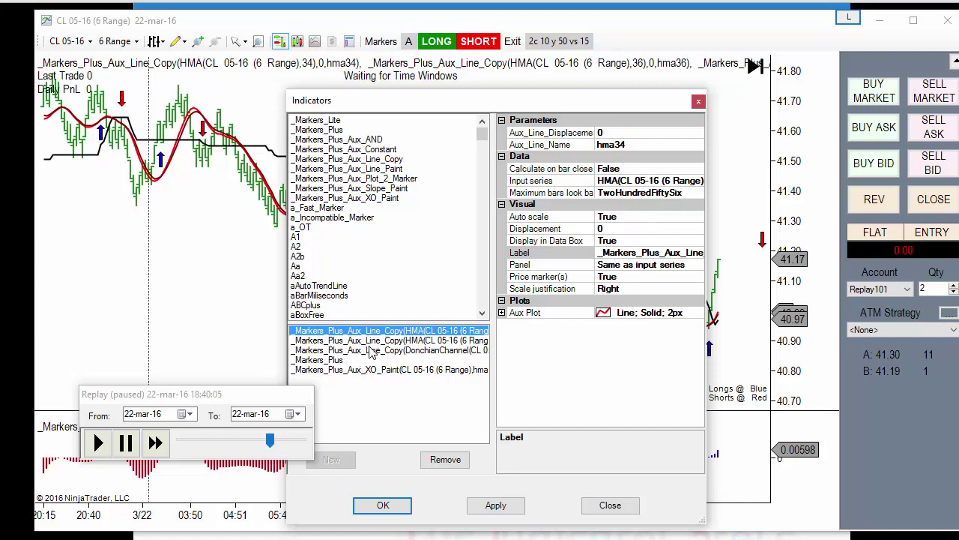
left_click(423, 341)
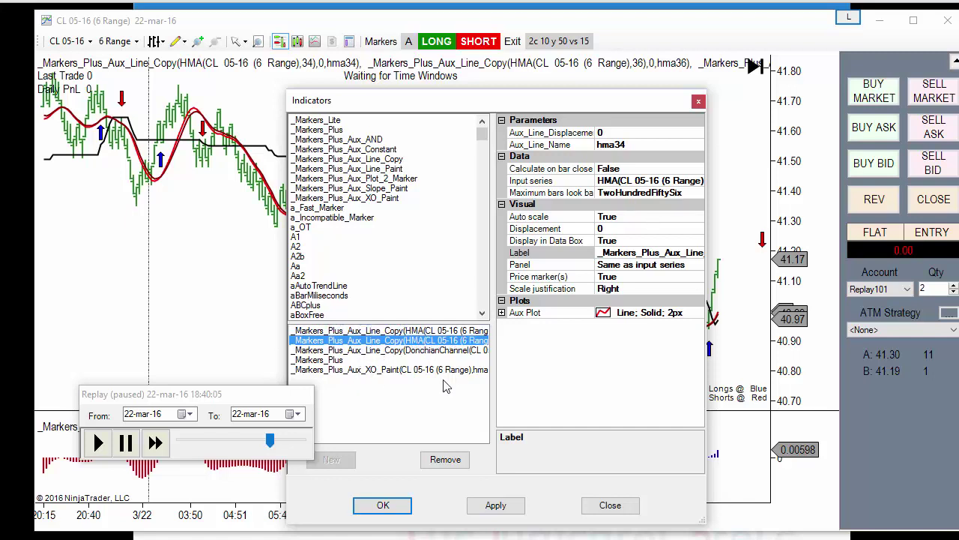
left_click(413, 332)
left_click(409, 352)
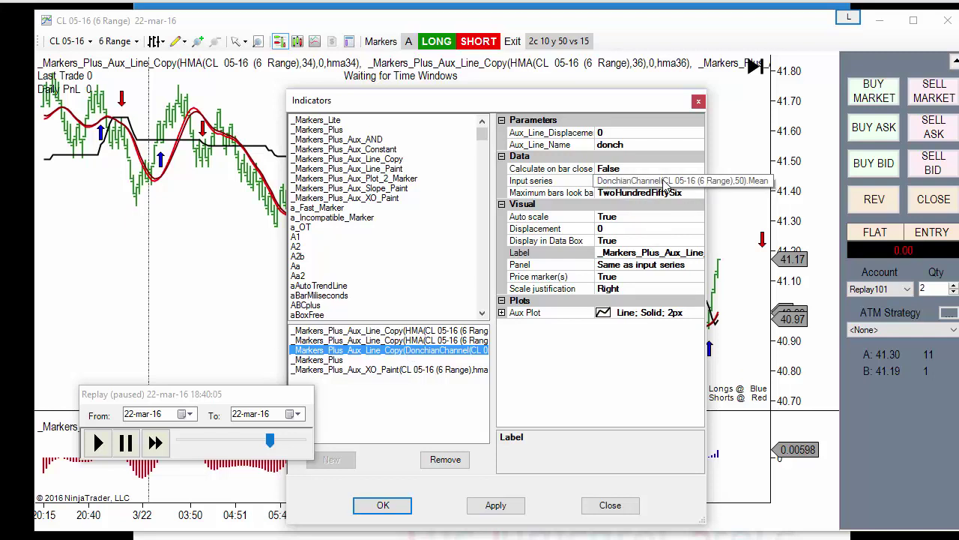
left_click(634, 144)
left_click(596, 145)
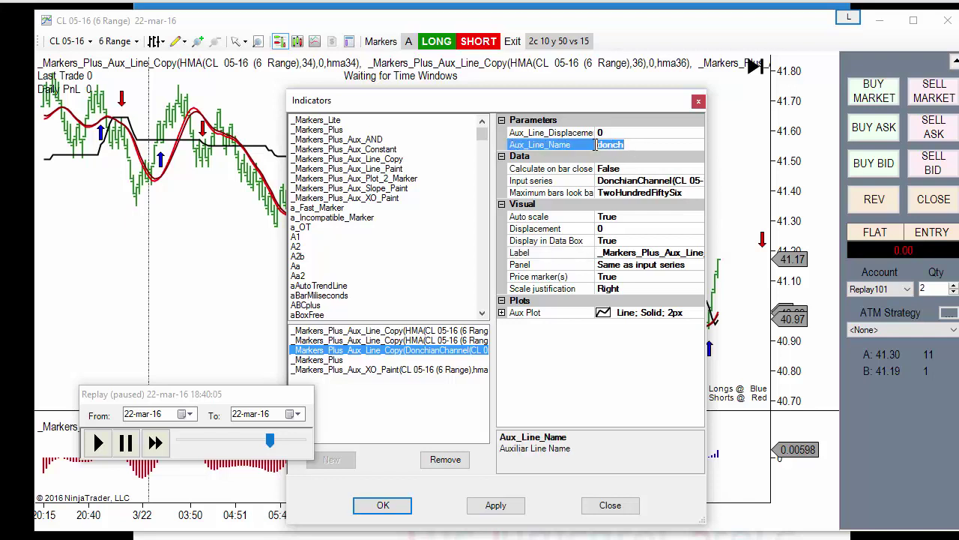
Compare the hma36 and hma34 copies, ending on hma34, and move the dialog right.
left_click(416, 342)
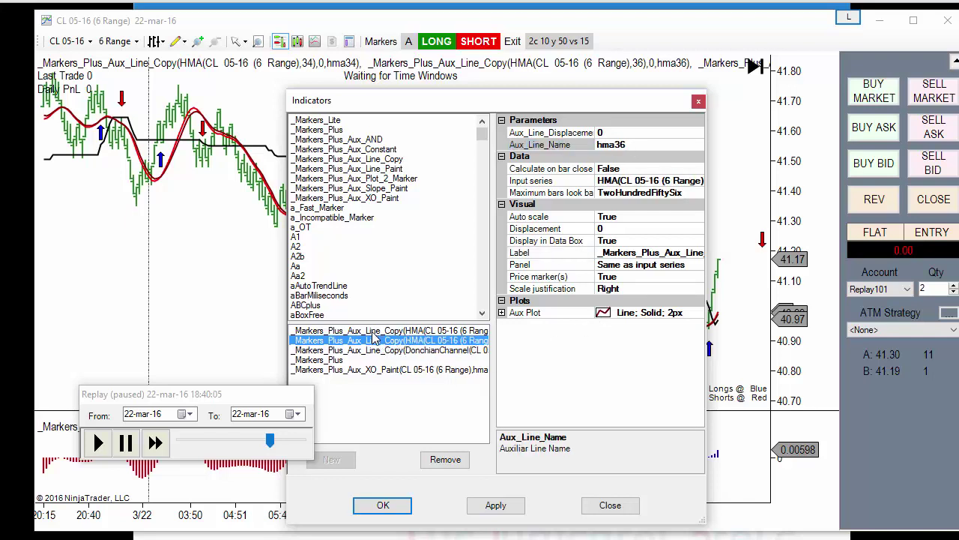
left_click(373, 331)
left_click(374, 341)
left_click(374, 333)
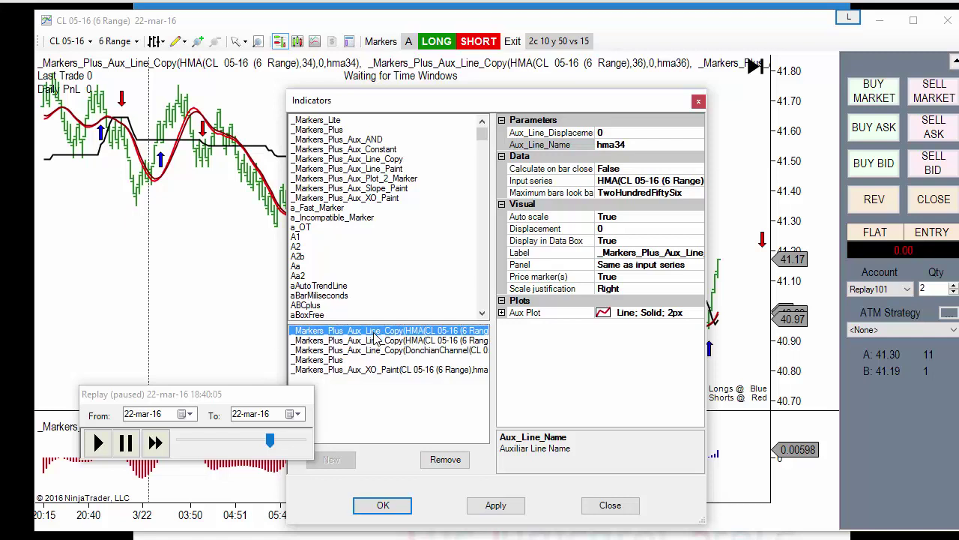
left_click(377, 342)
left_click(379, 331)
left_click_drag(441, 105, 641, 57)
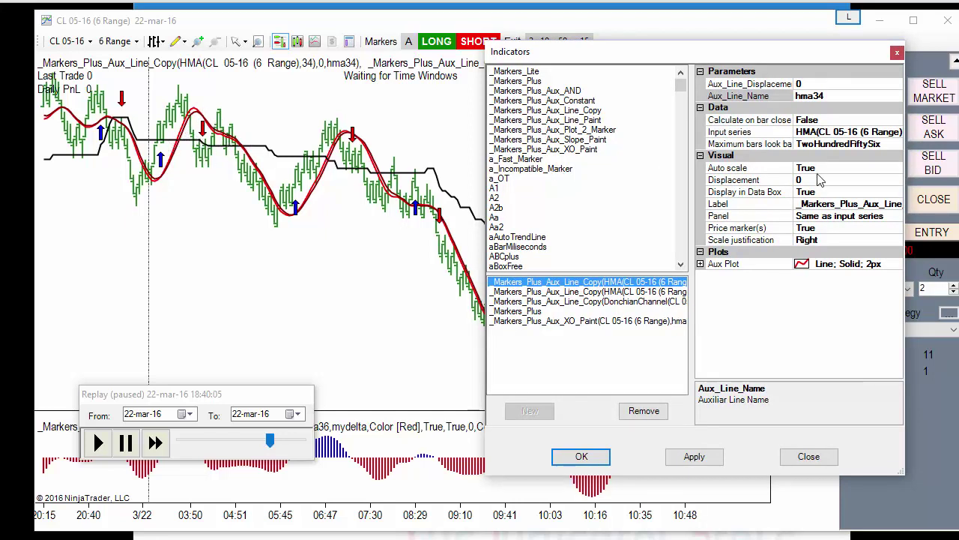
Set XO_Paint's second compared line to donch so it crosses hma34 against donch.
left_click(564, 321)
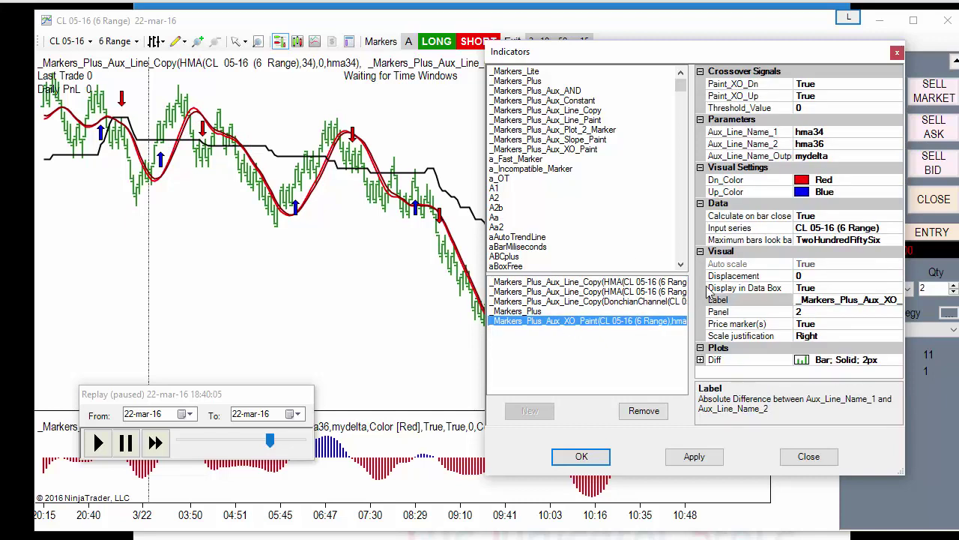
left_click(834, 134)
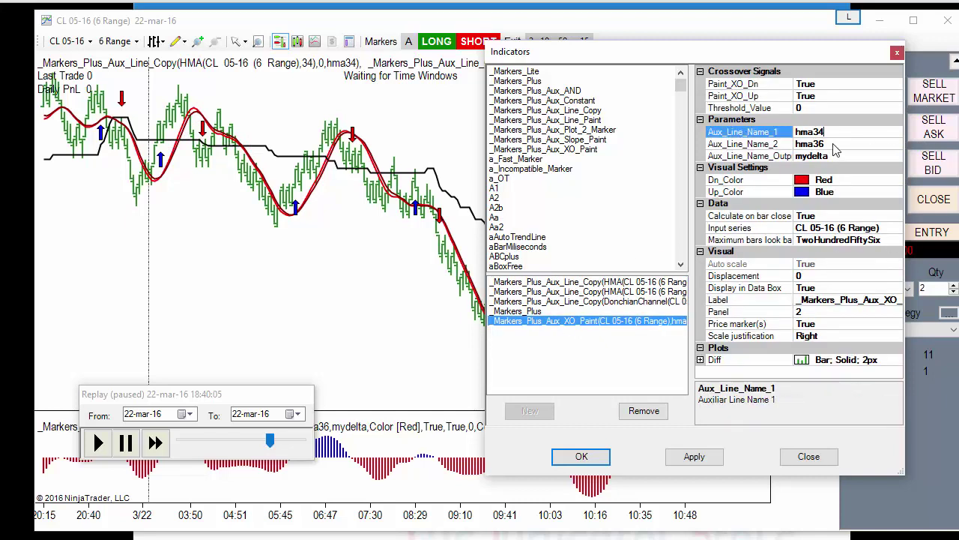
left_click(833, 144)
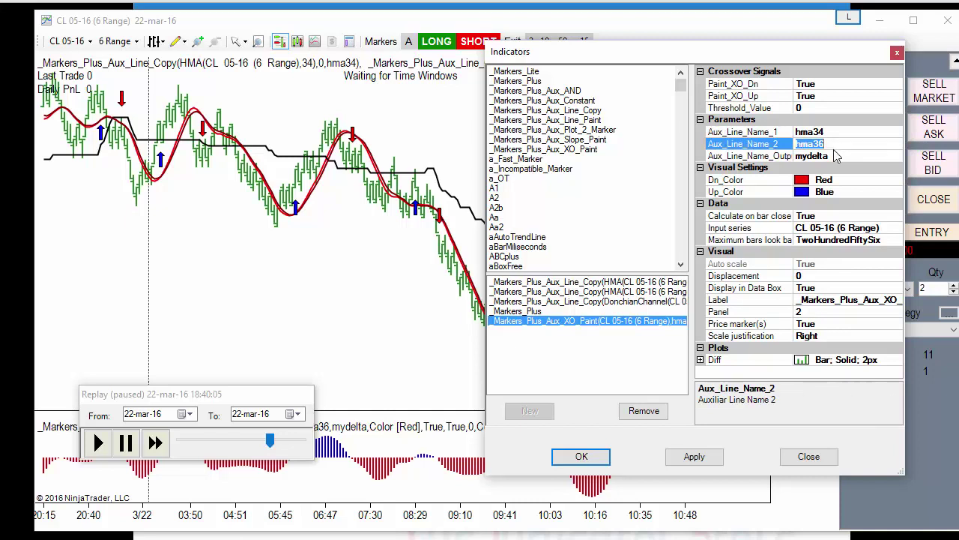
type("donch")
left_click(705, 459)
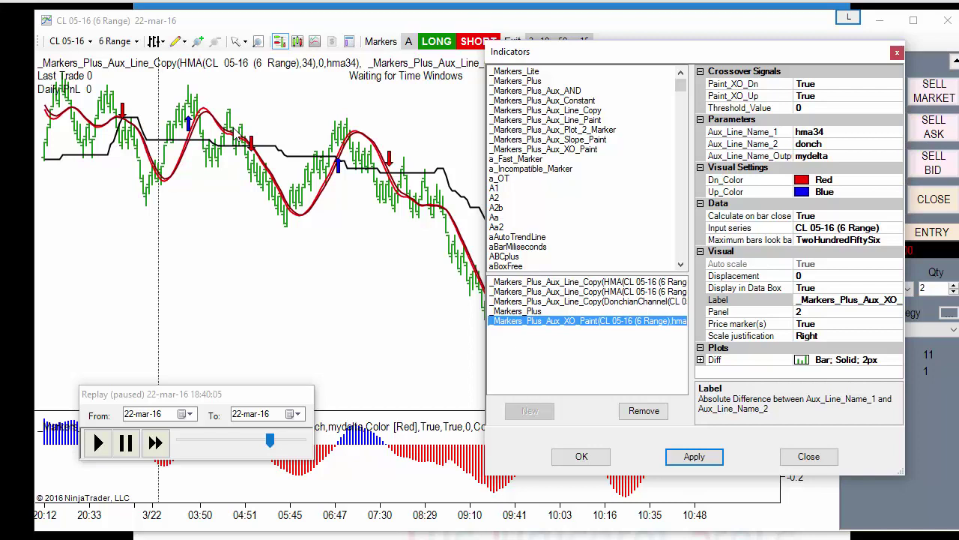
Compare the hma34 and donch line copies' settings, then return to XO_Paint.
left_click(567, 284)
left_click(607, 303)
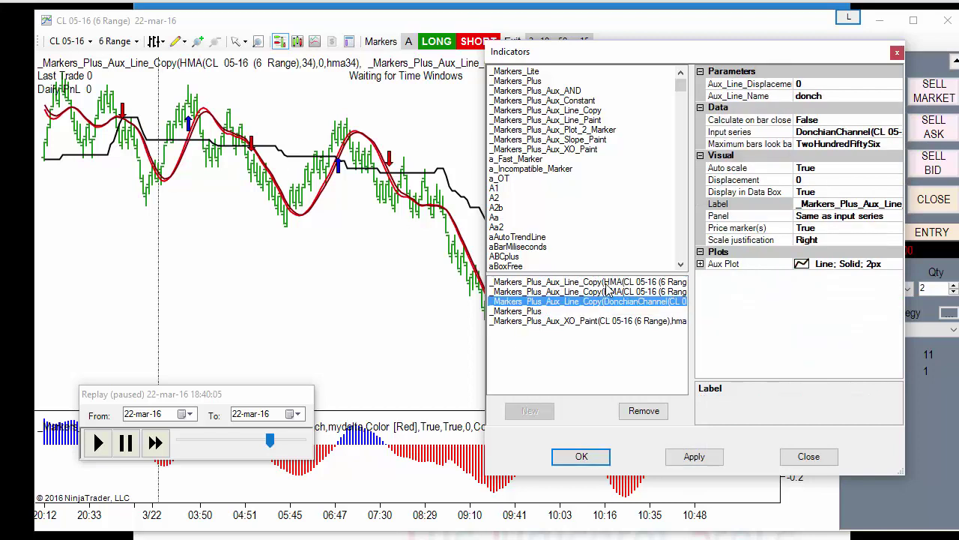
left_click(608, 285)
left_click(610, 302)
left_click(610, 284)
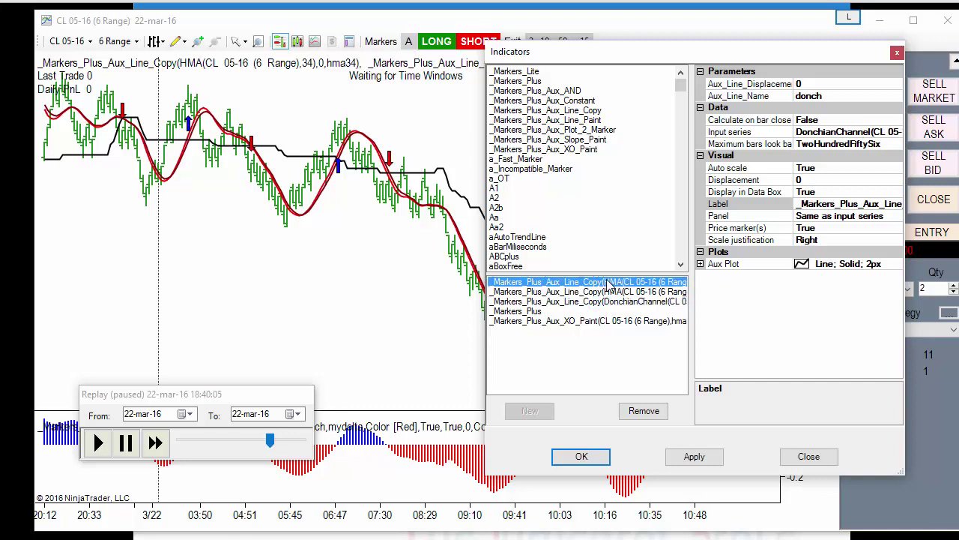
left_click(610, 302)
left_click(568, 321)
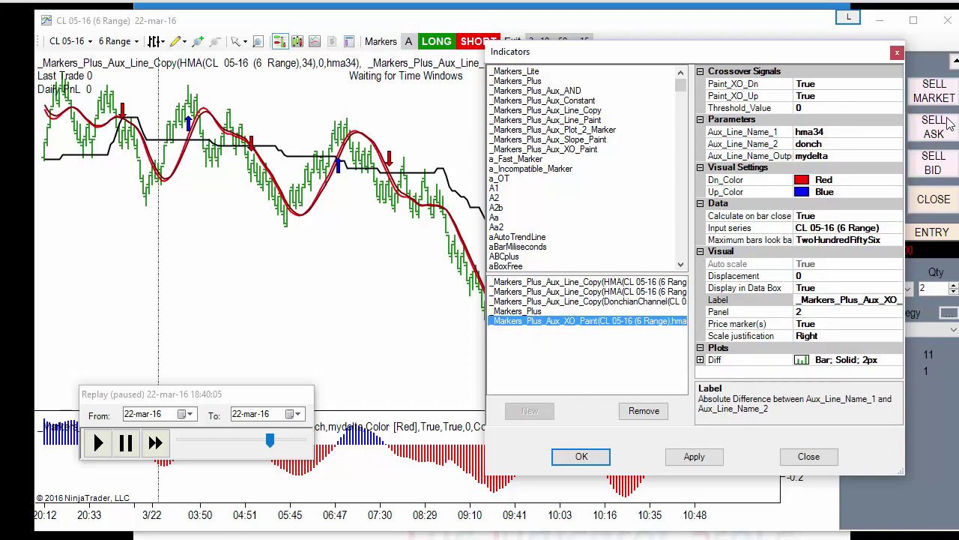
Verify the hma34/donch names, set Paint_XO_Up to True alongside down crossovers, and apply with OK.
left_click(839, 133)
left_click(836, 142)
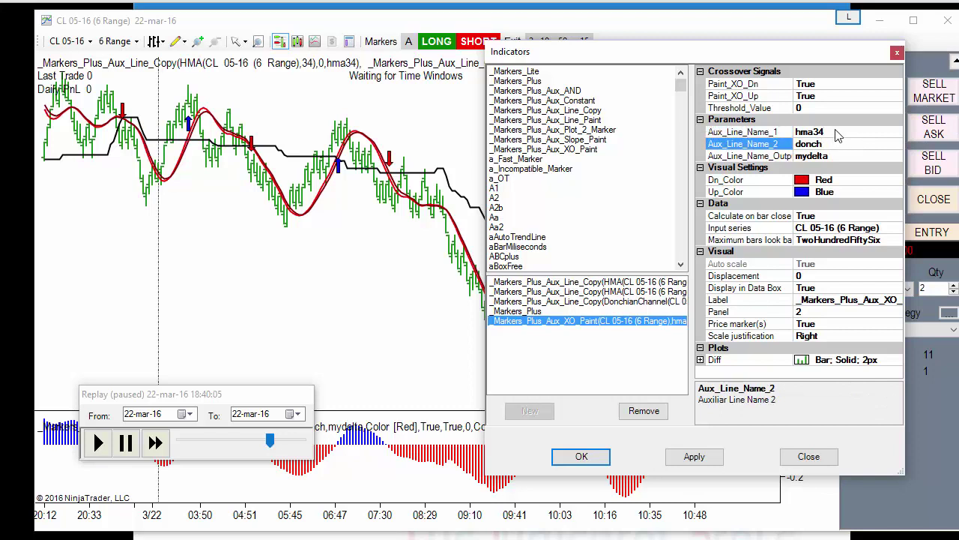
left_click(837, 132)
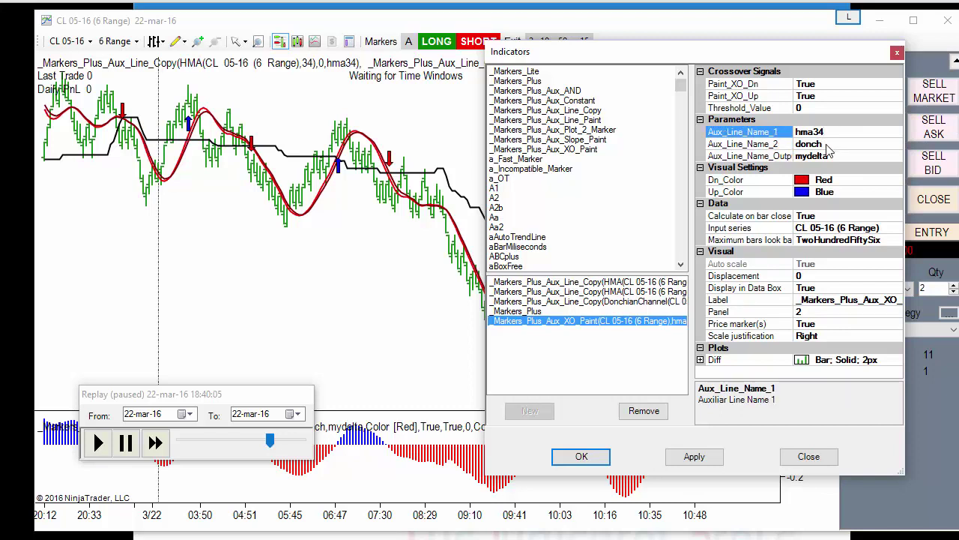
left_click(828, 144)
left_click(826, 84)
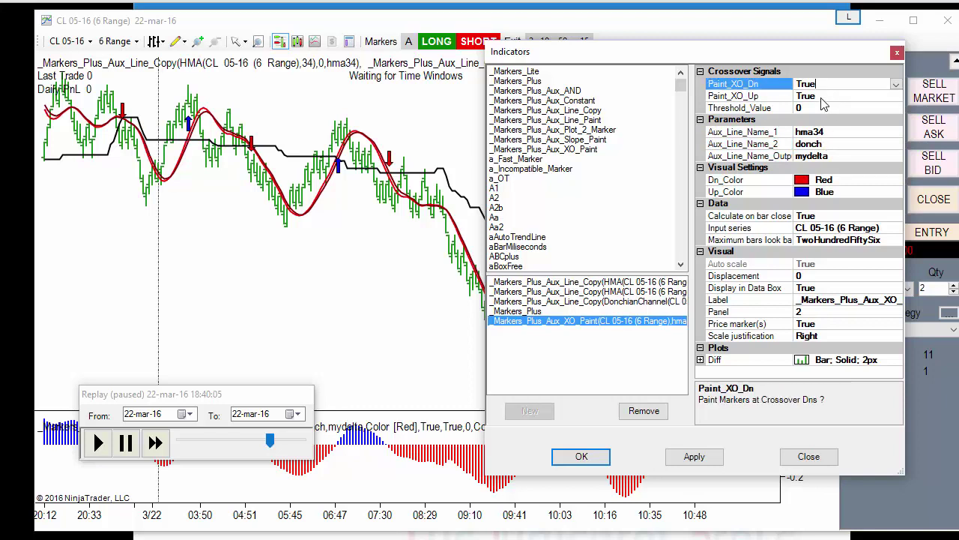
left_click(825, 96)
left_click(826, 84)
left_click(827, 96)
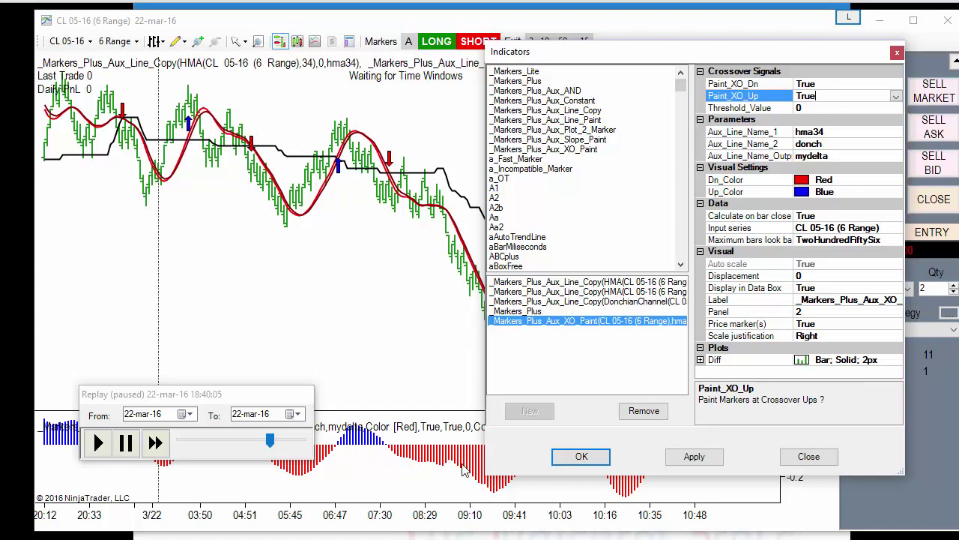
left_click(581, 457)
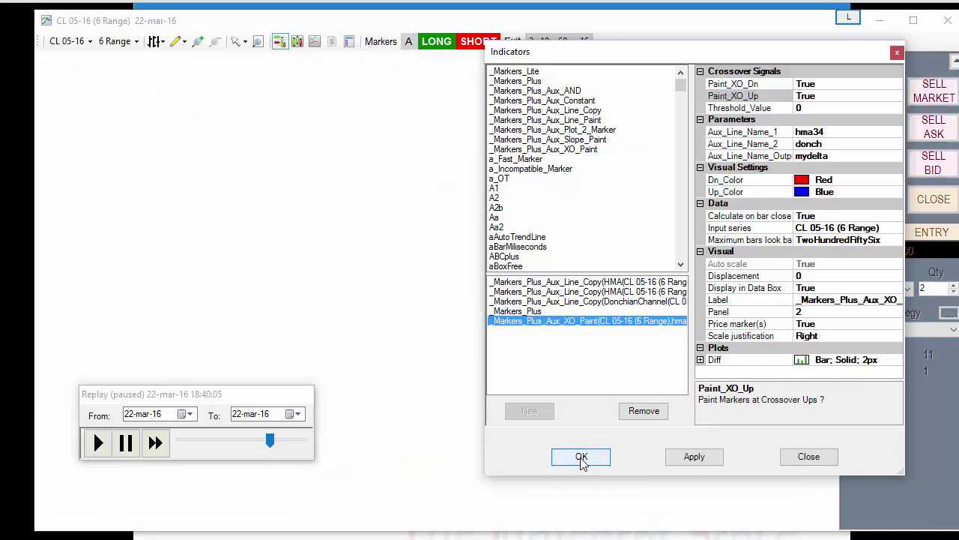
Rewind the replay to 06:00 on 22-mar-16.
right_click(215, 443)
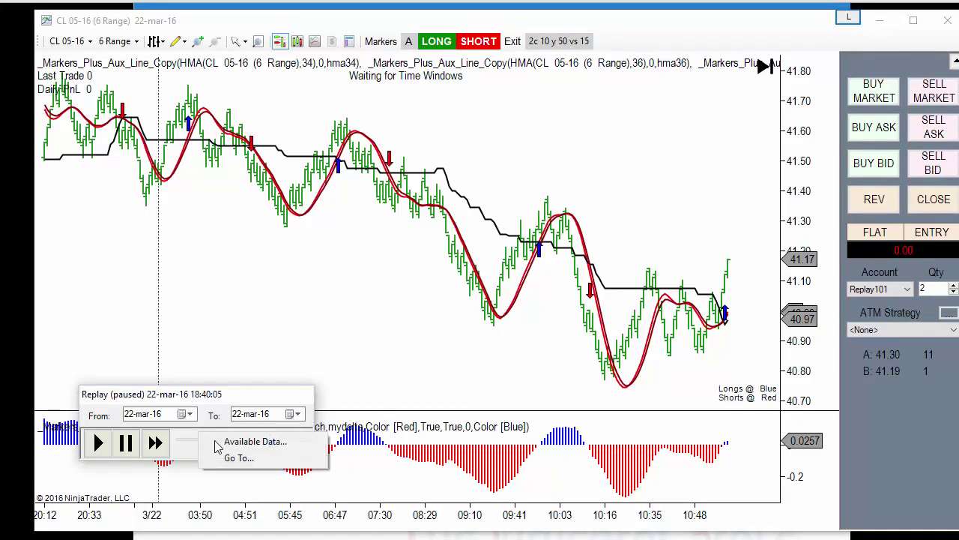
left_click(229, 456)
left_click(198, 430)
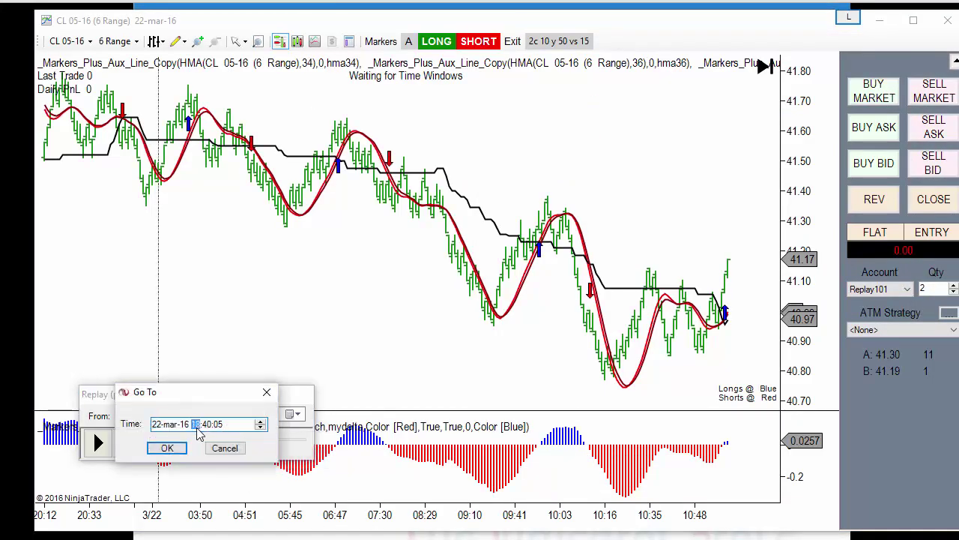
key("Right")
left_click(167, 447)
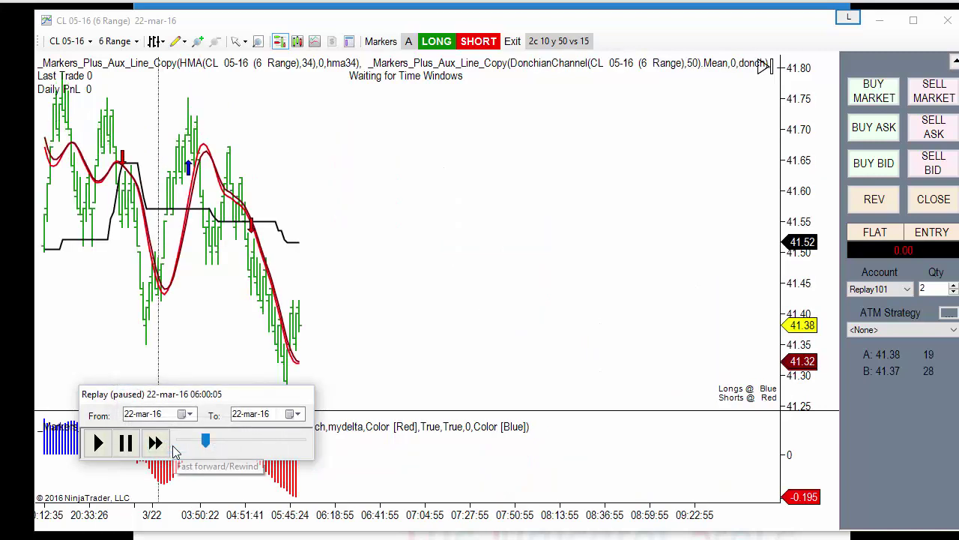
Run the replay at up to 300x and pause around 10:30 with Daily PnL 250.
left_click(161, 445)
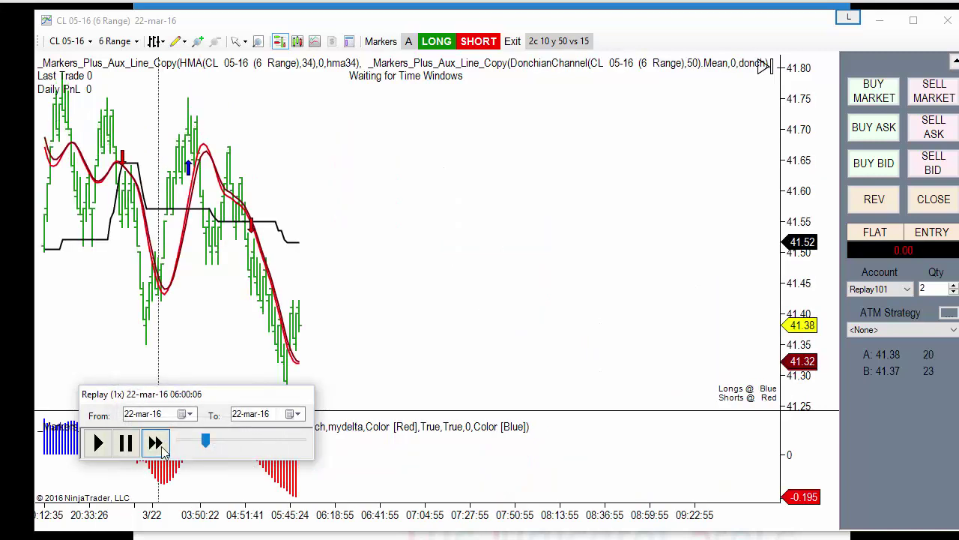
left_click(163, 447)
left_click(162, 448)
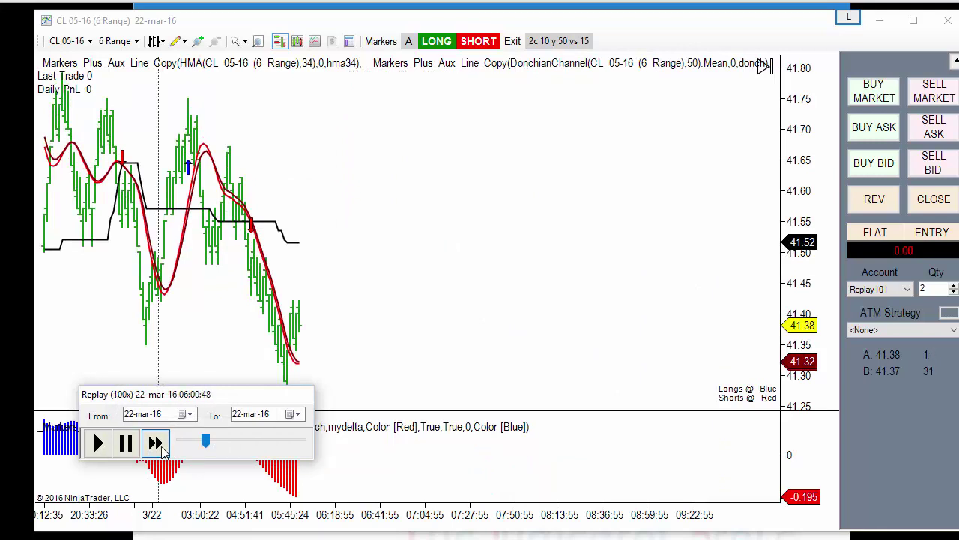
left_click(163, 447)
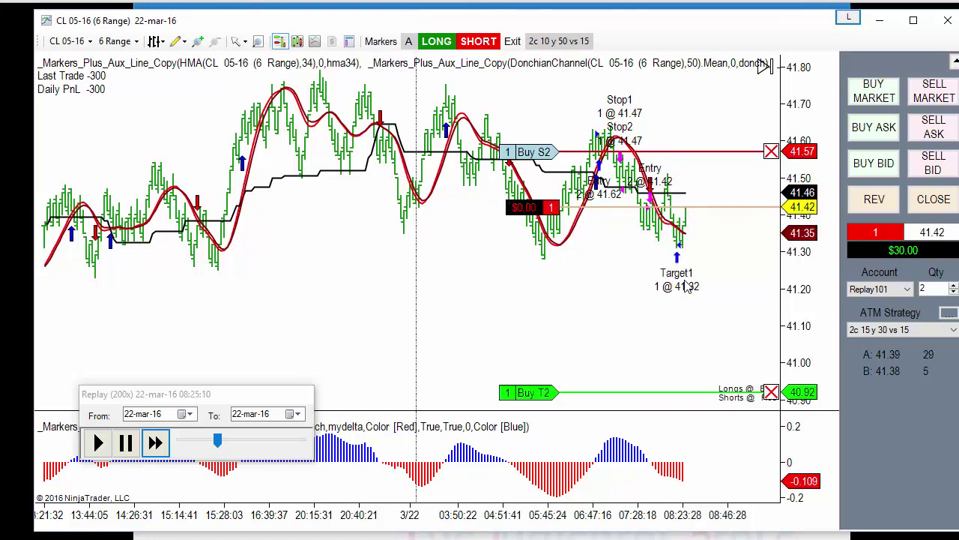
left_click(155, 443)
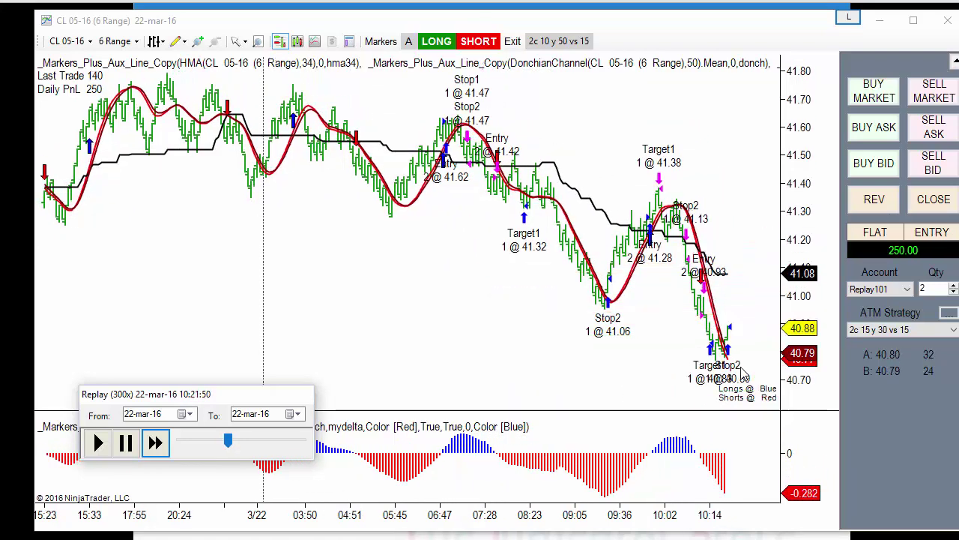
left_click(125, 442)
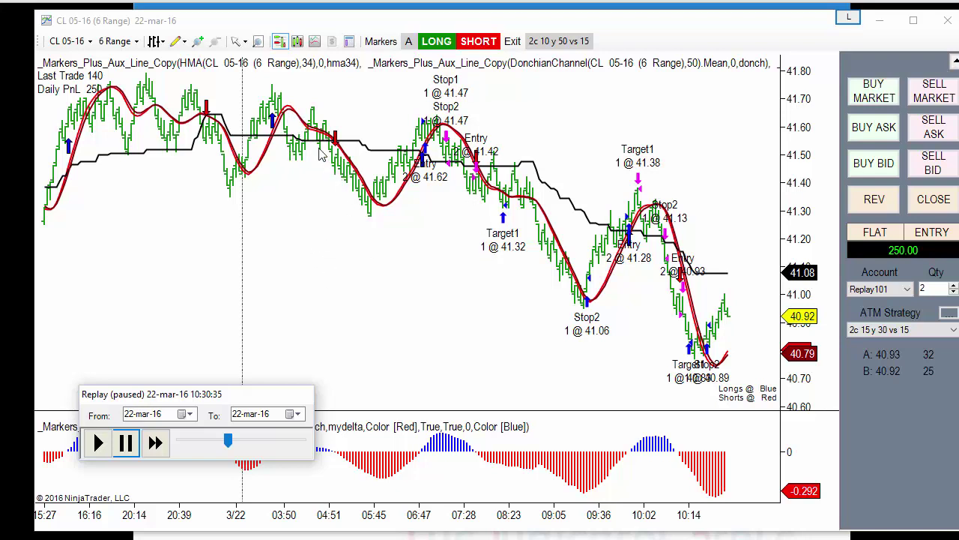
right_click(318, 197)
In _Markers_Plus_Aux_XO_Paint, change Aux_Line_Name_2 from donch to hma36 and apply.
left_click(364, 255)
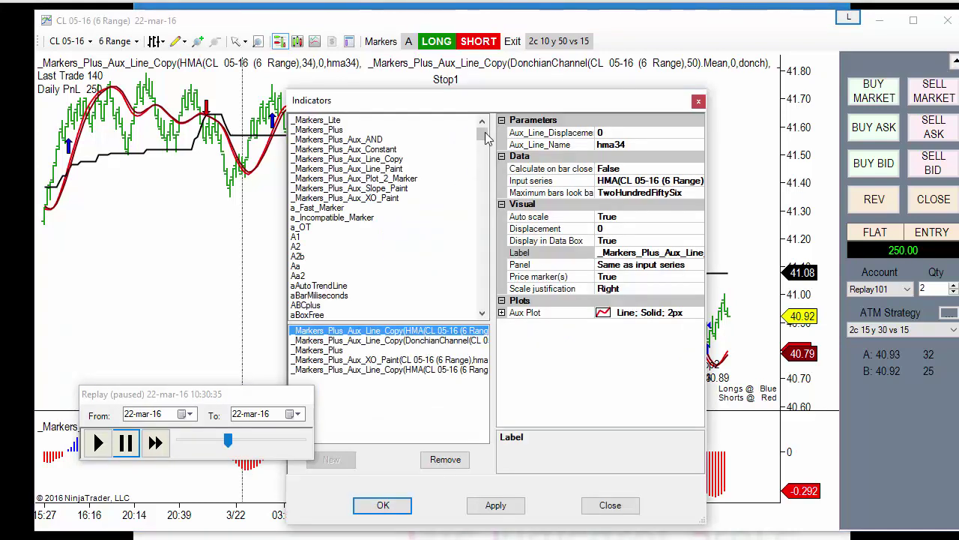
left_click_drag(486, 102, 518, 76)
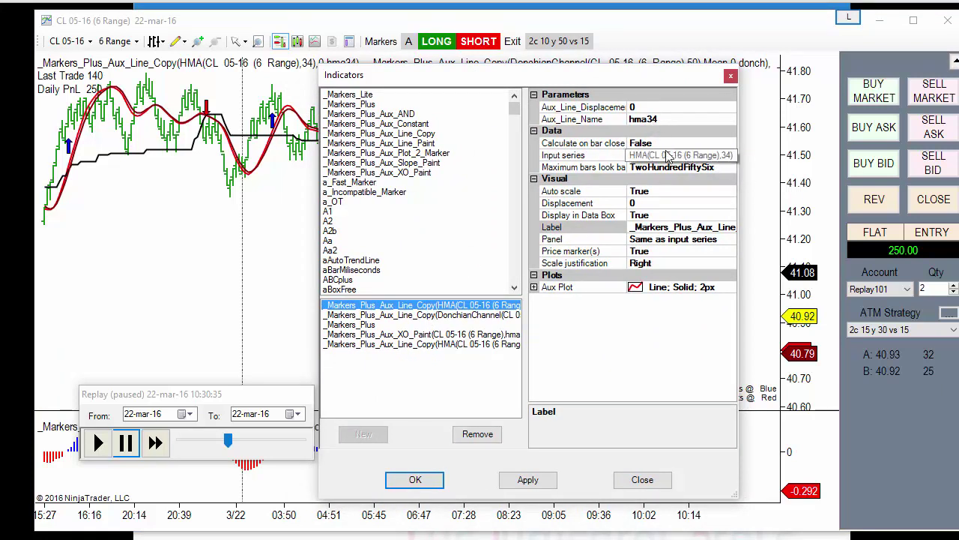
left_click(410, 316)
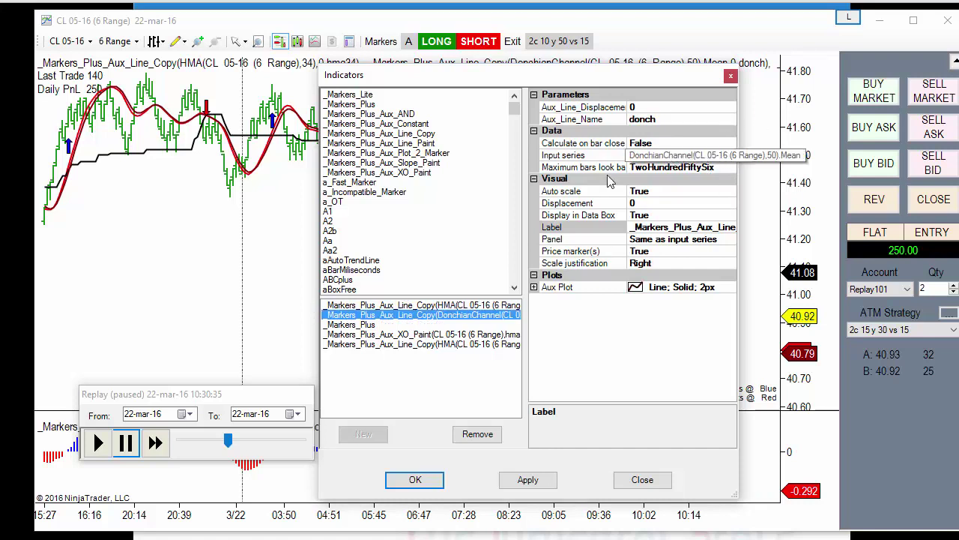
left_click(420, 345)
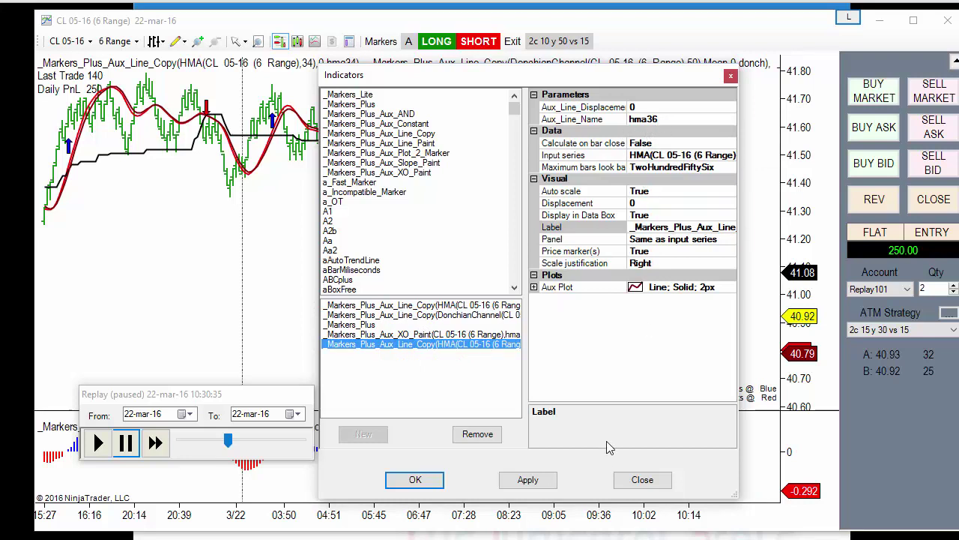
left_click(423, 335)
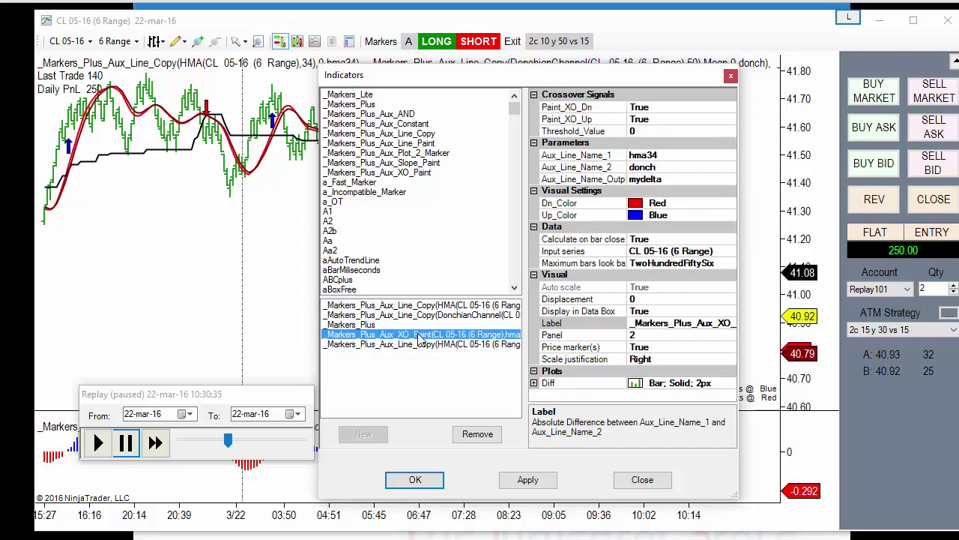
left_click(669, 166)
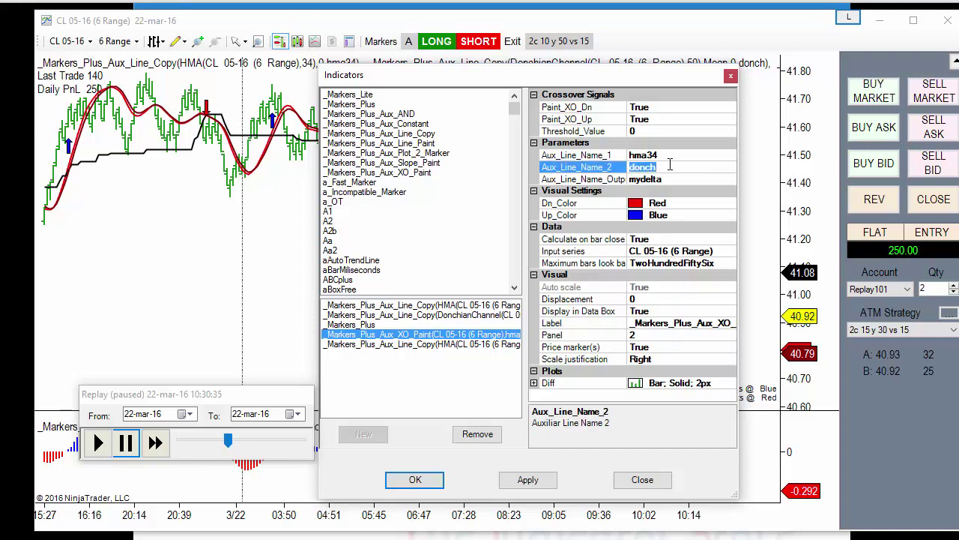
type("hma36")
left_click(417, 481)
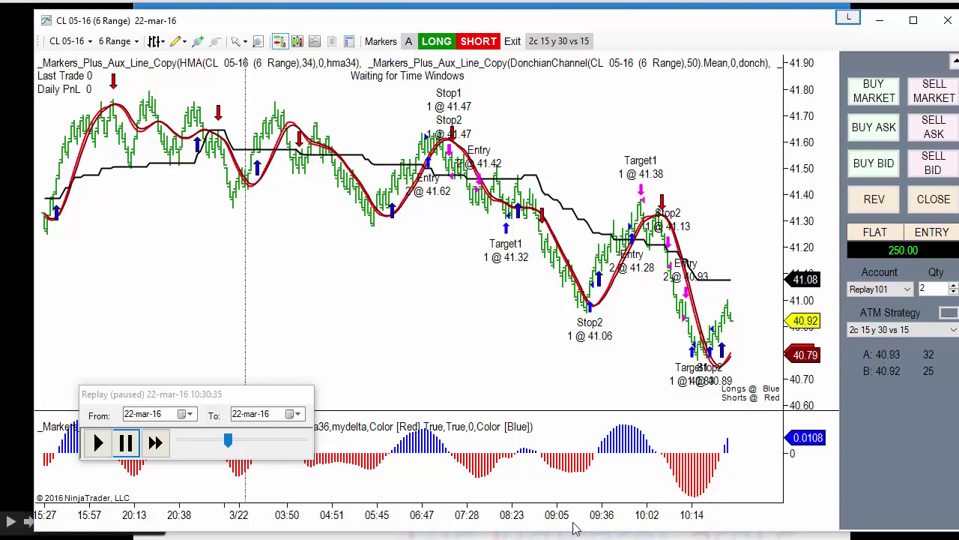
Jump the replay back to 06:00:00 using the Go To option.
scroll(480, 196, "up", 3)
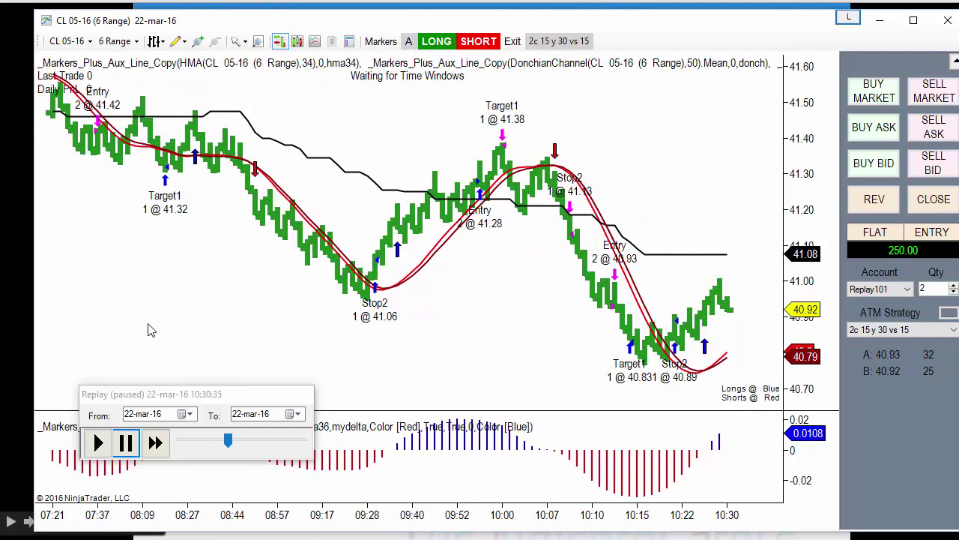
scroll(150, 327, "up", 10)
scroll(279, 313, "up", 1)
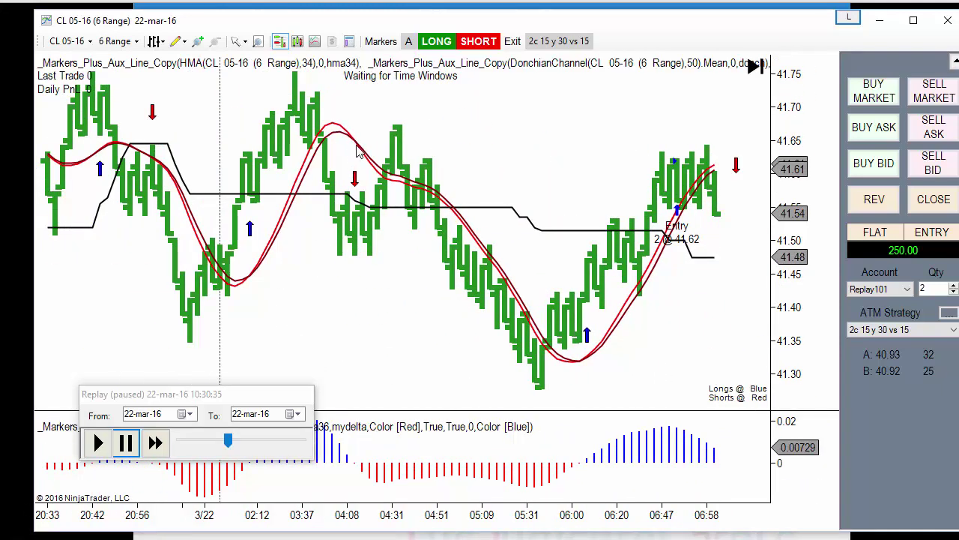
scroll(540, 363, "down", 5)
scroll(540, 364, "up", 3)
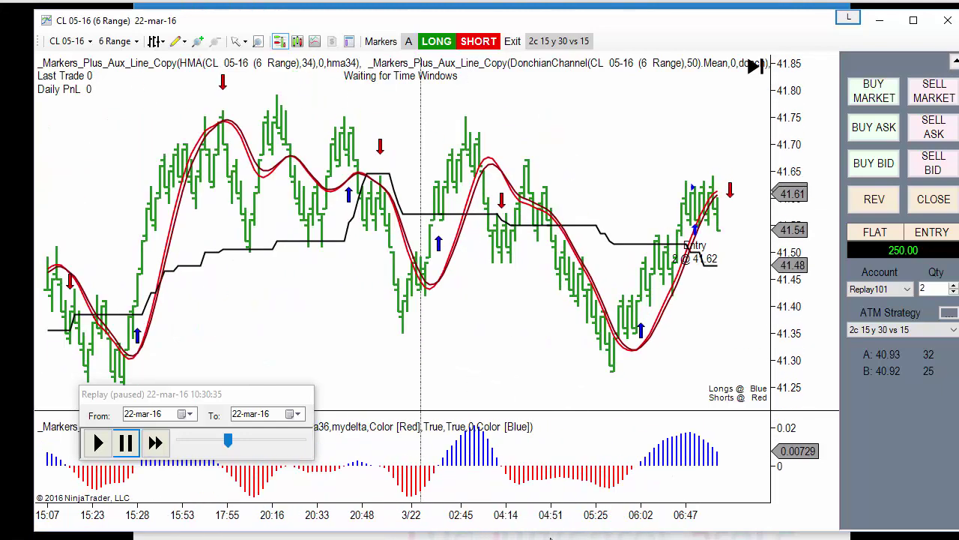
right_click(202, 453)
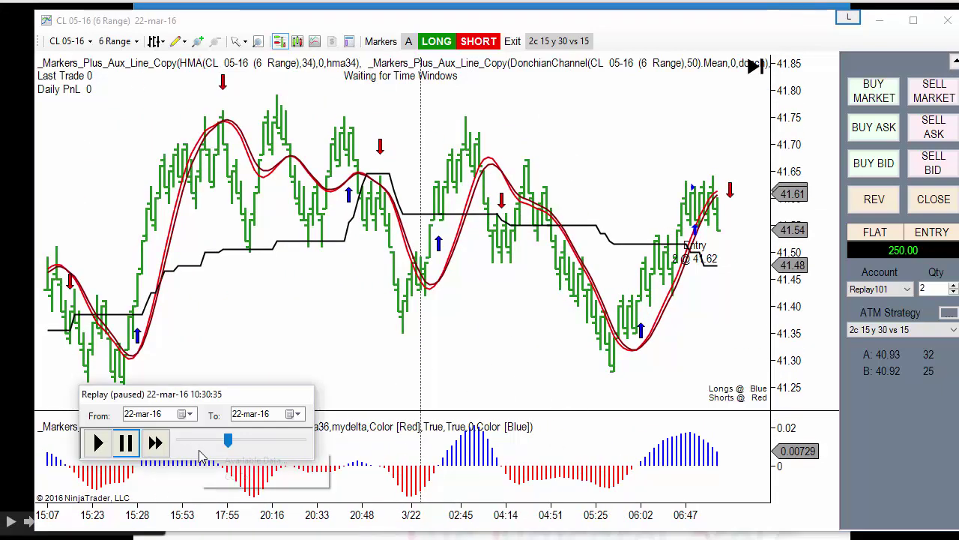
left_click(238, 477)
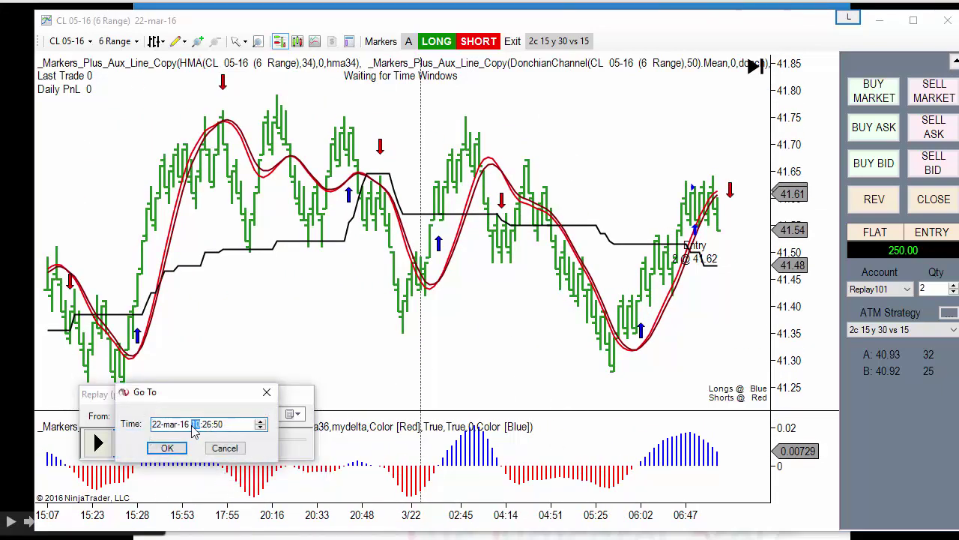
type("060000")
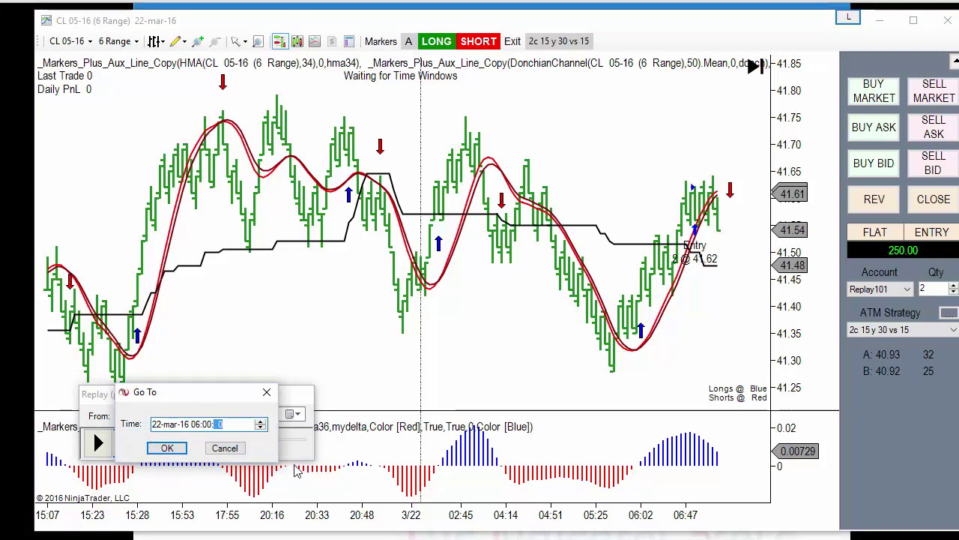
left_click(167, 448)
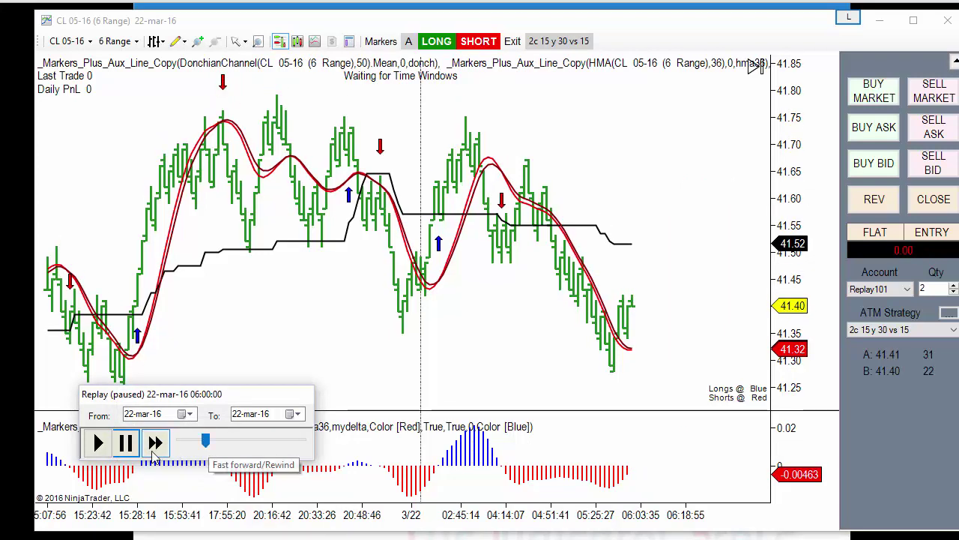
Restart the replay and speed it up to 200x.
left_click(155, 444)
left_click(155, 445)
left_click(155, 445)
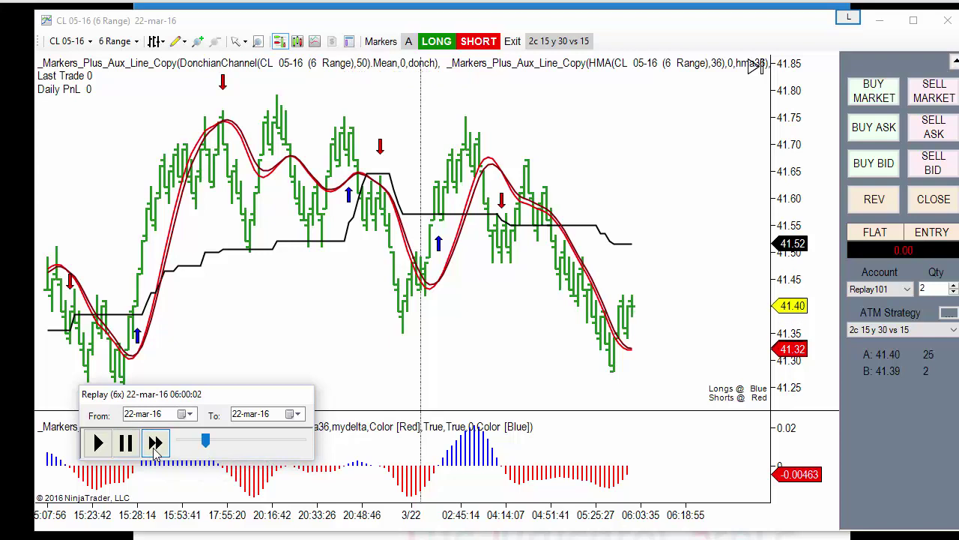
left_click(155, 445)
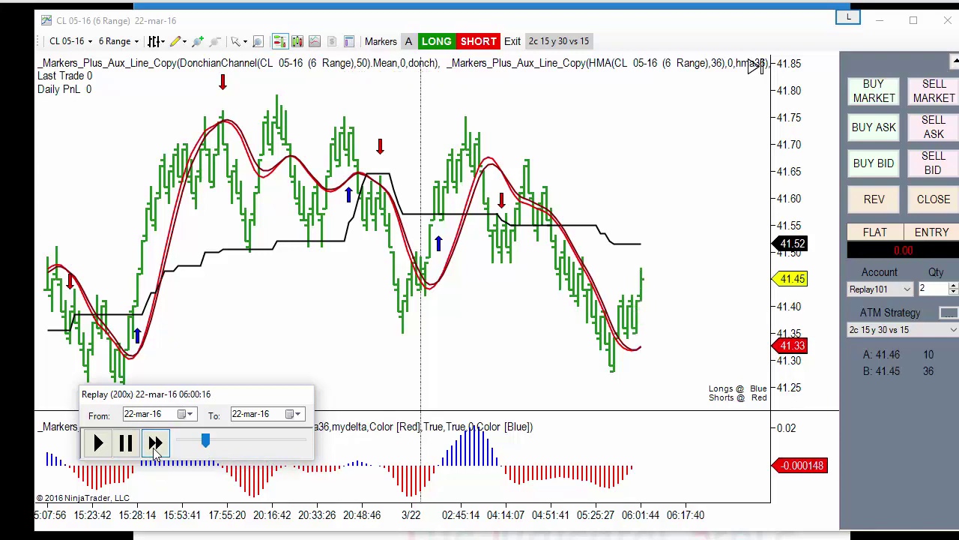
Raise the replay to 300x and let the ATM crossover trades play out.
left_click(155, 445)
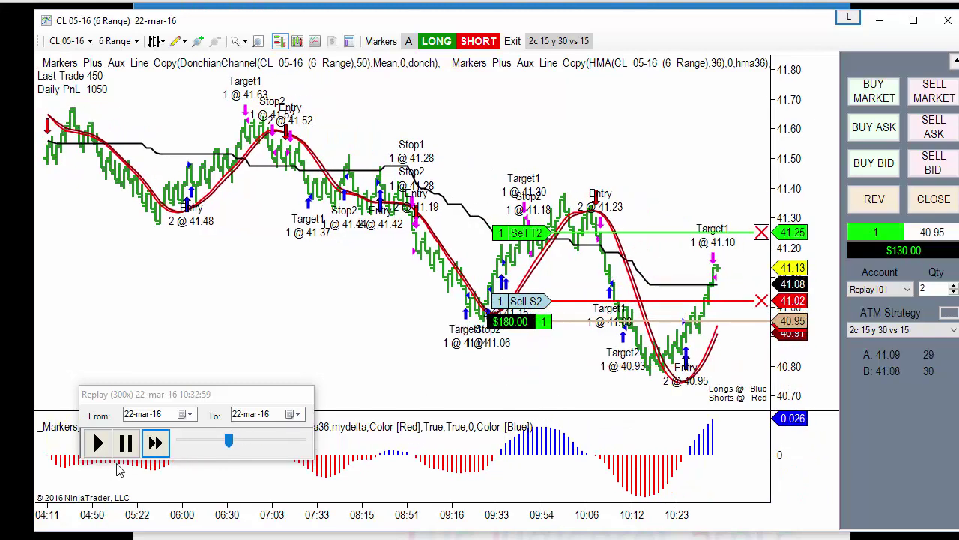
Compress the chart, then fast-forward at 30x, 100x and 200x, pausing at 11:46:02.
left_click(127, 443)
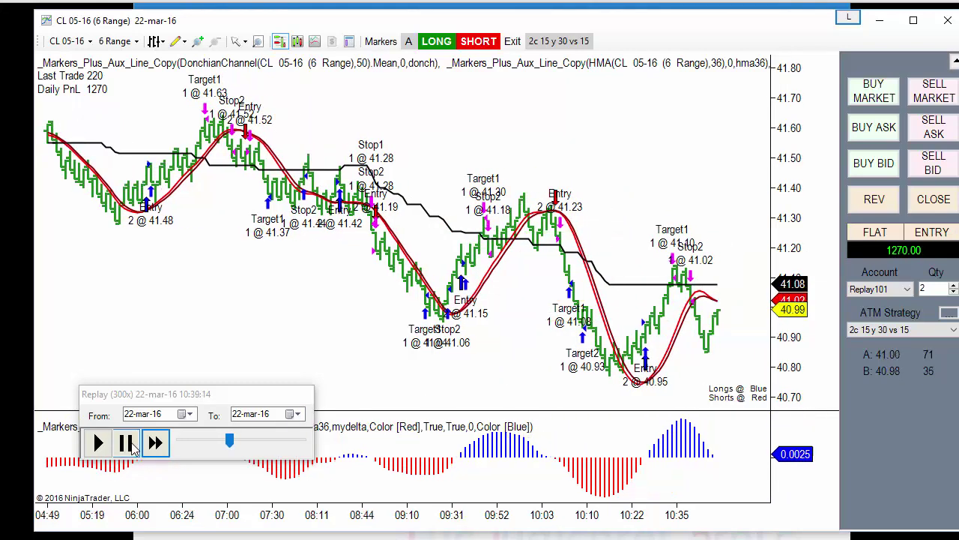
left_click(128, 443)
left_click_drag(305, 525, 332, 531)
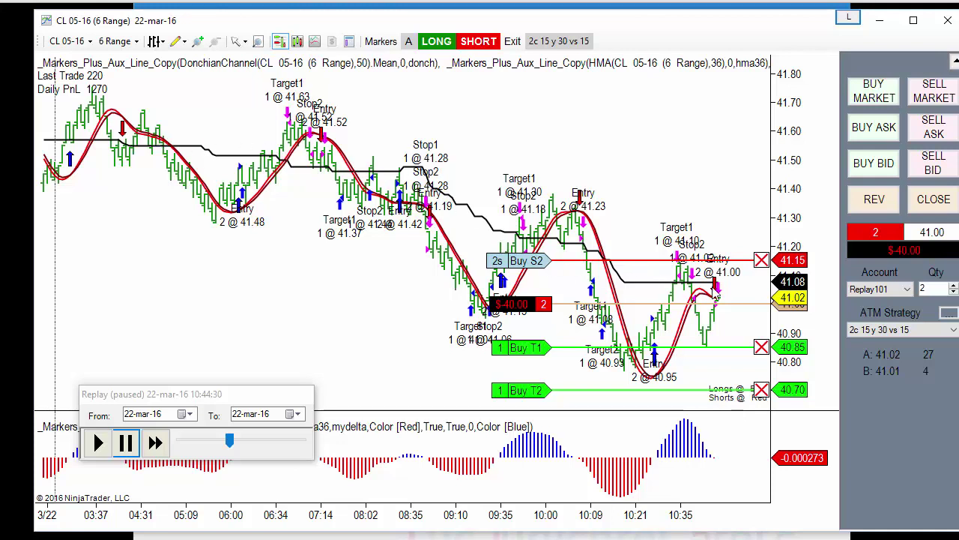
left_click(155, 445)
left_click(155, 445)
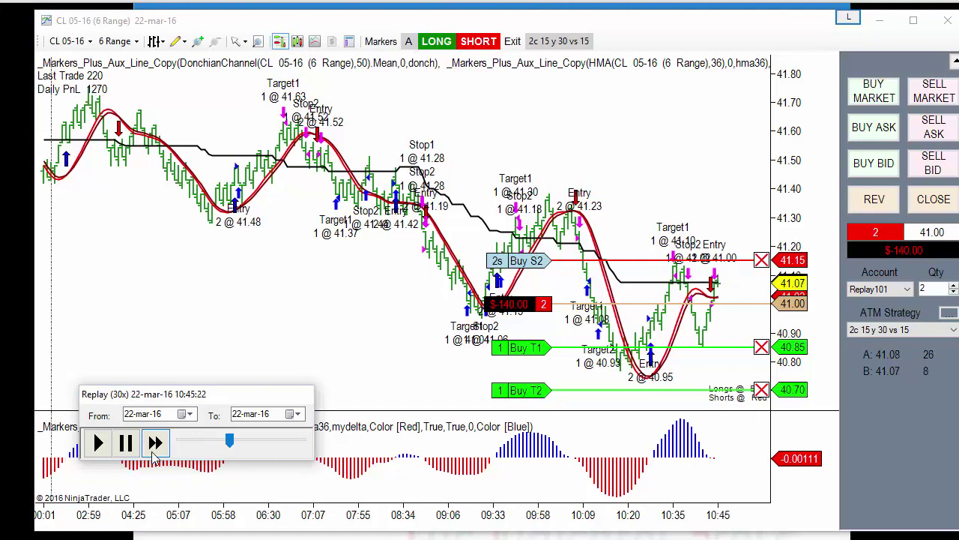
left_click(151, 451)
left_click(152, 453)
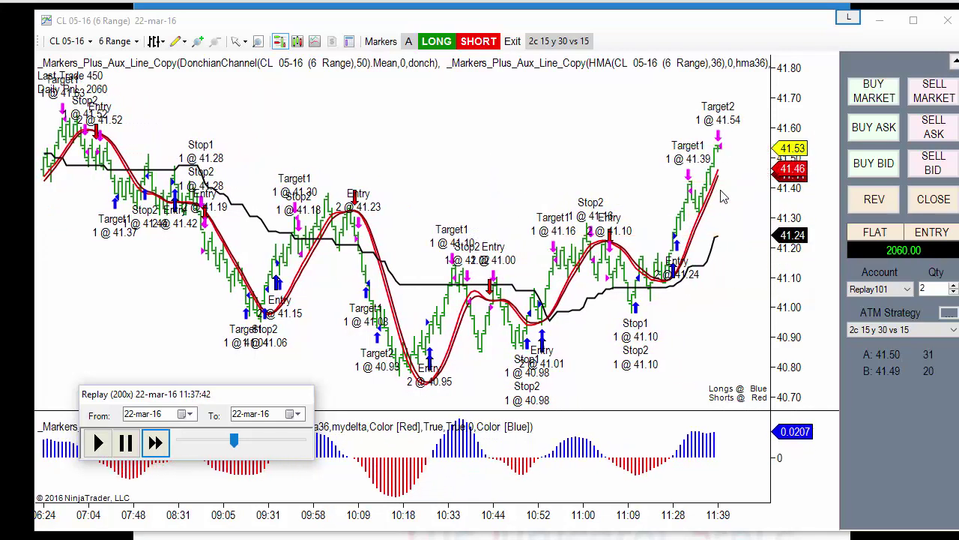
left_click(125, 443)
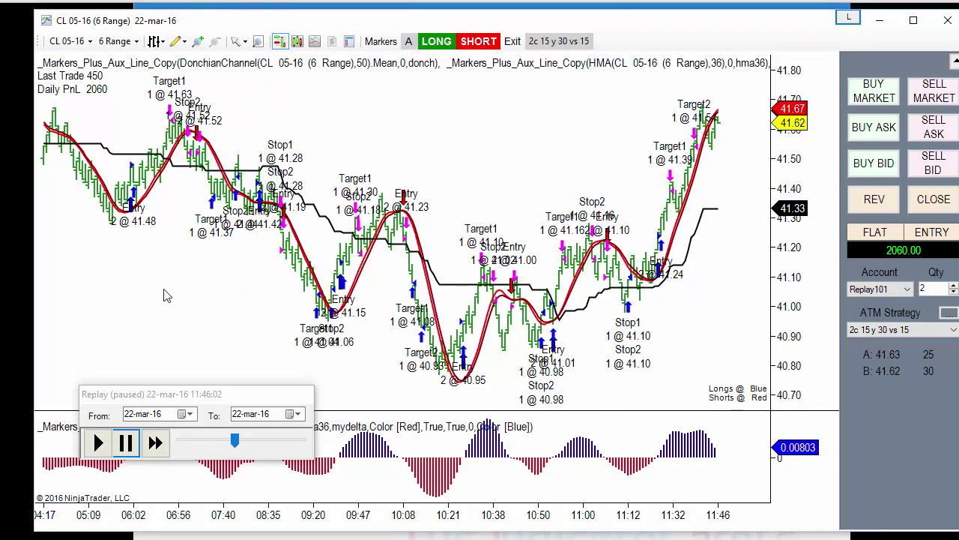
Pan the chart back to review the earlier automated trades.
left_click_drag(144, 324, 282, 332)
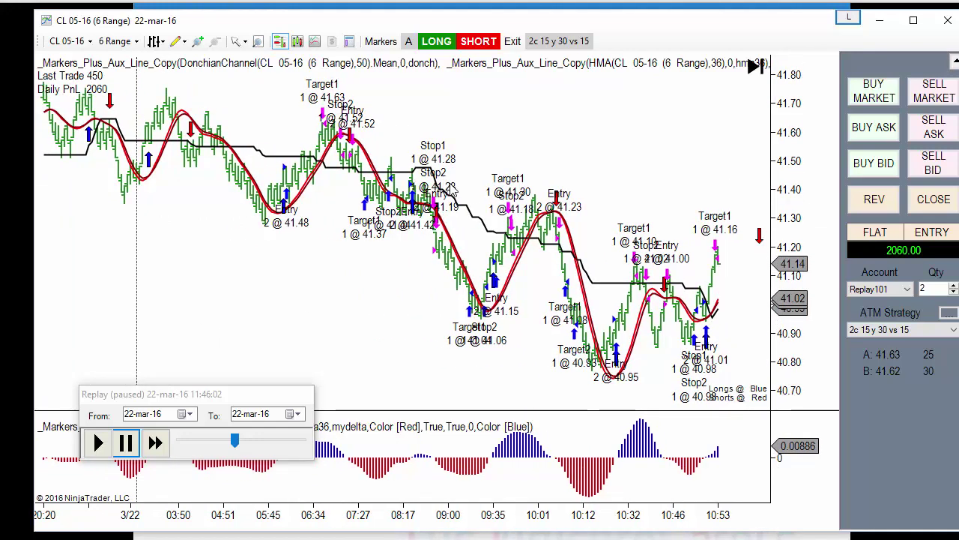
scroll(697, 139, "down", 2)
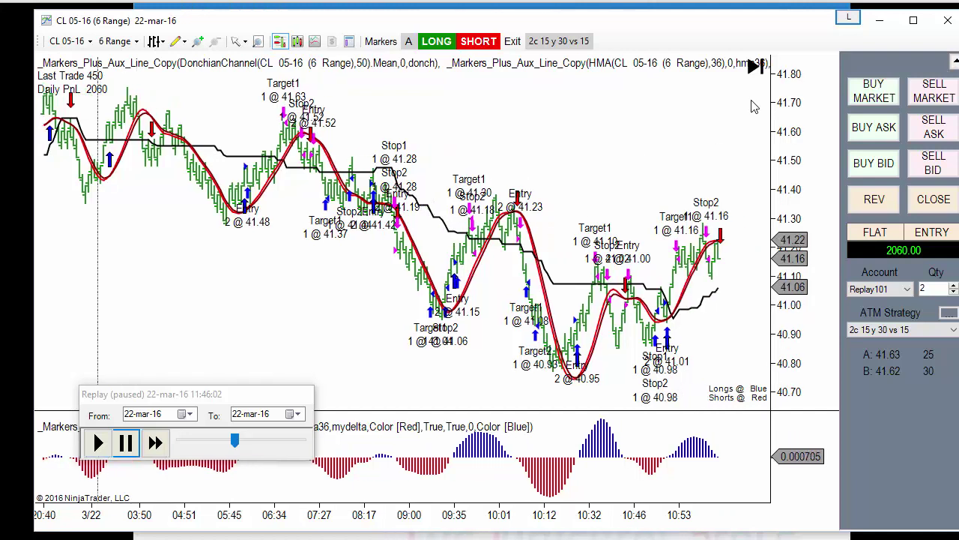
scroll(753, 68, "down", 5)
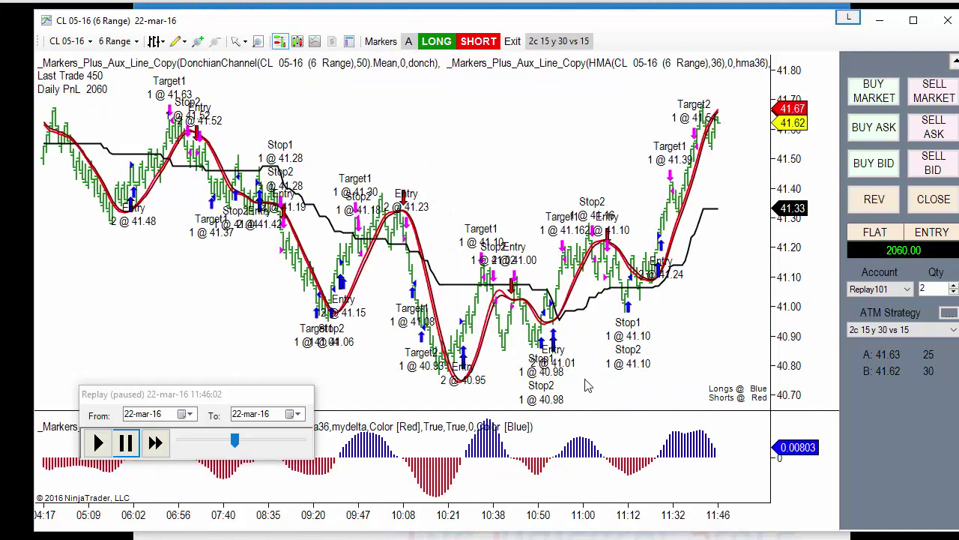
right_click(157, 288)
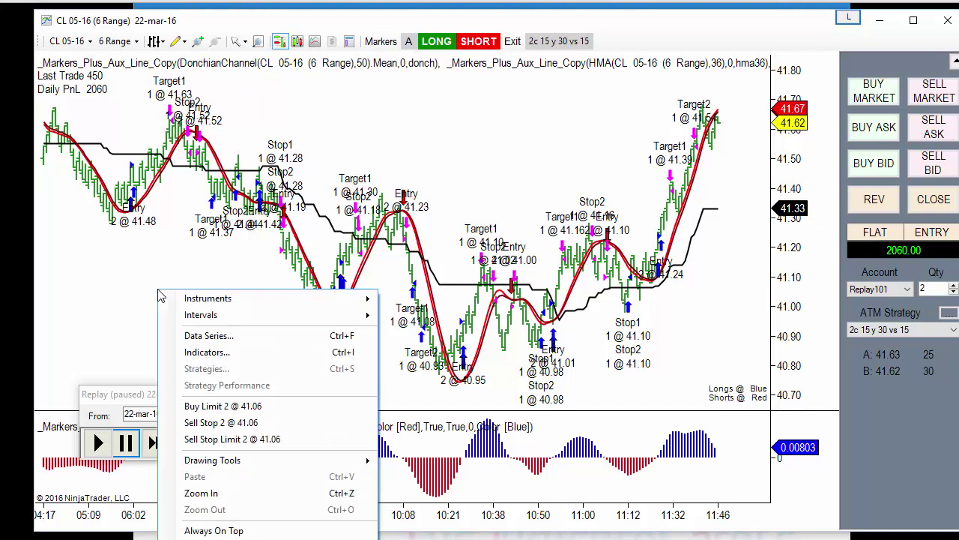
Review the applied and default _Markers_Plus and XO Paint indicator settings.
left_click(209, 351)
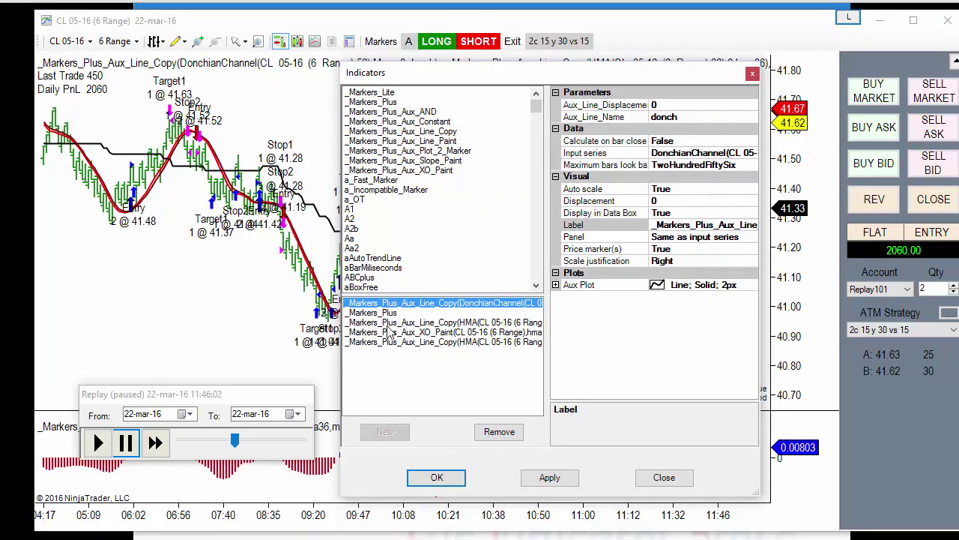
left_click(385, 313)
left_click(390, 332)
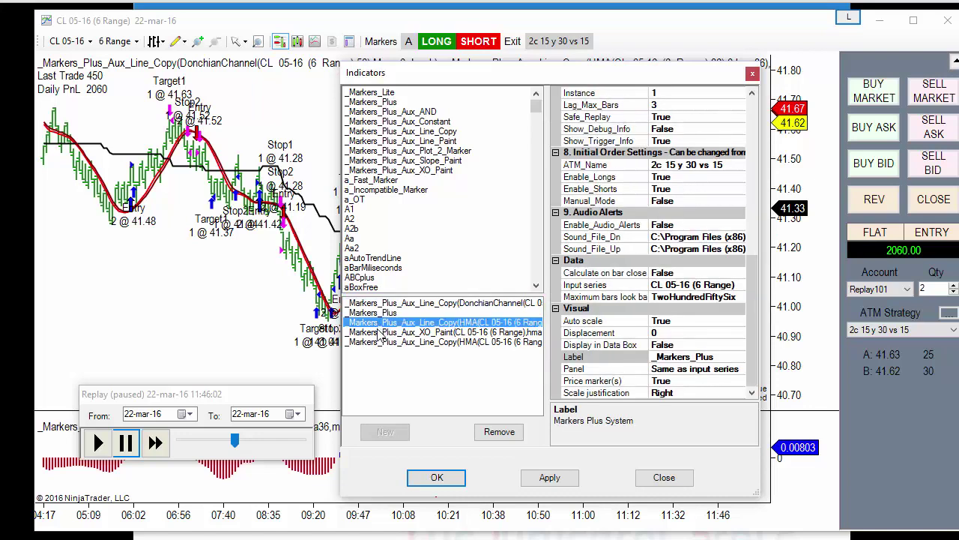
left_click(391, 105)
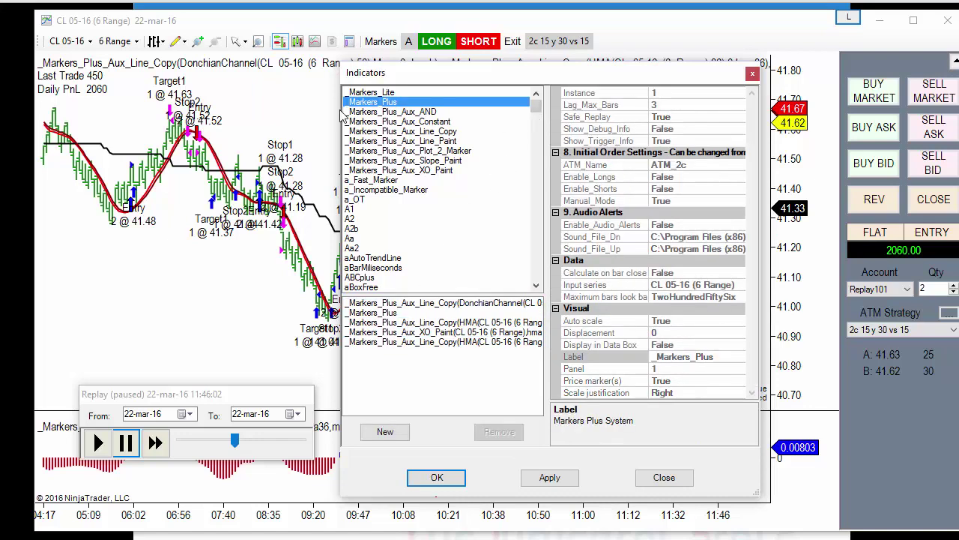
left_click(395, 171)
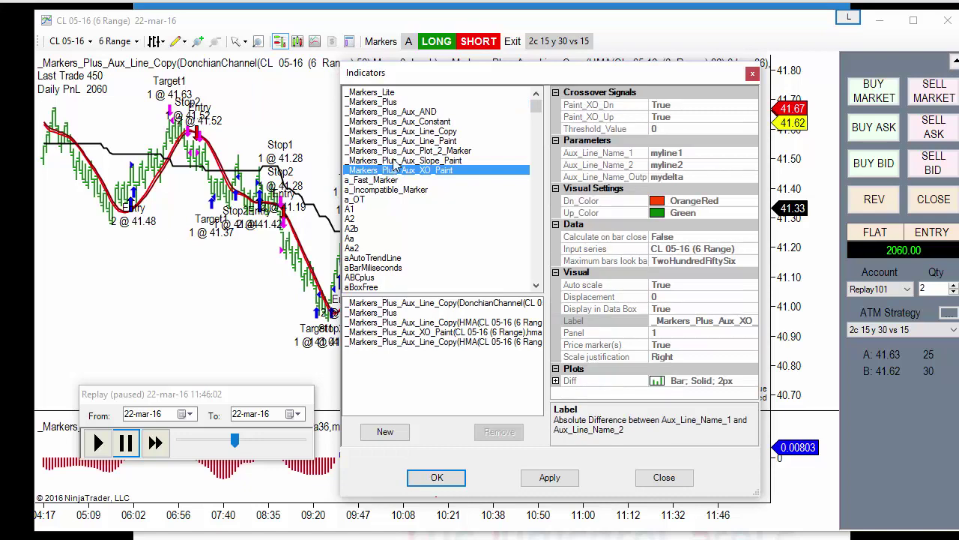
Close the indicator settings and minimize the chart to reveal the slides.
left_click(658, 483)
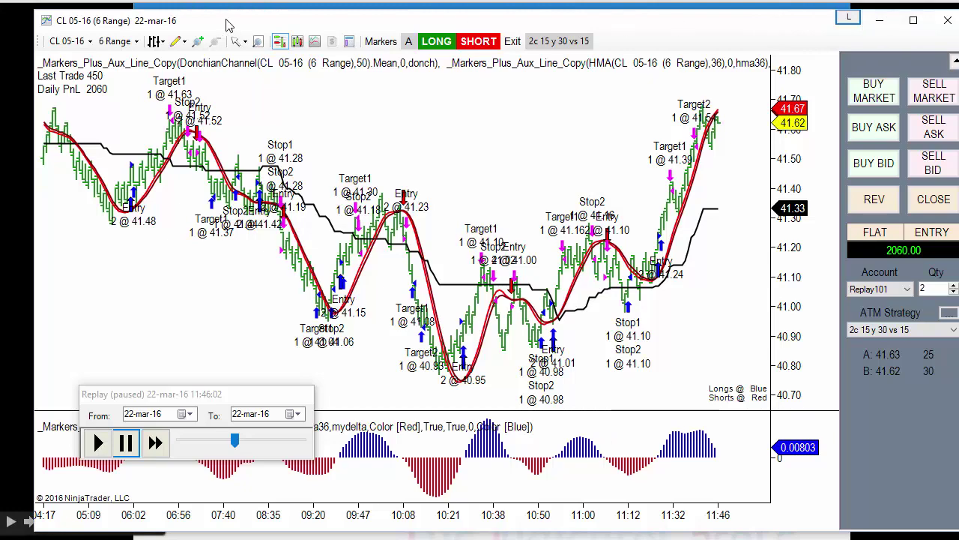
key("super+Down")
left_click_drag(129, 396, 701, 403)
Advance to slide 11, then bring the NinjaTrader CL 05-16 chart back into view.
left_click(772, 312)
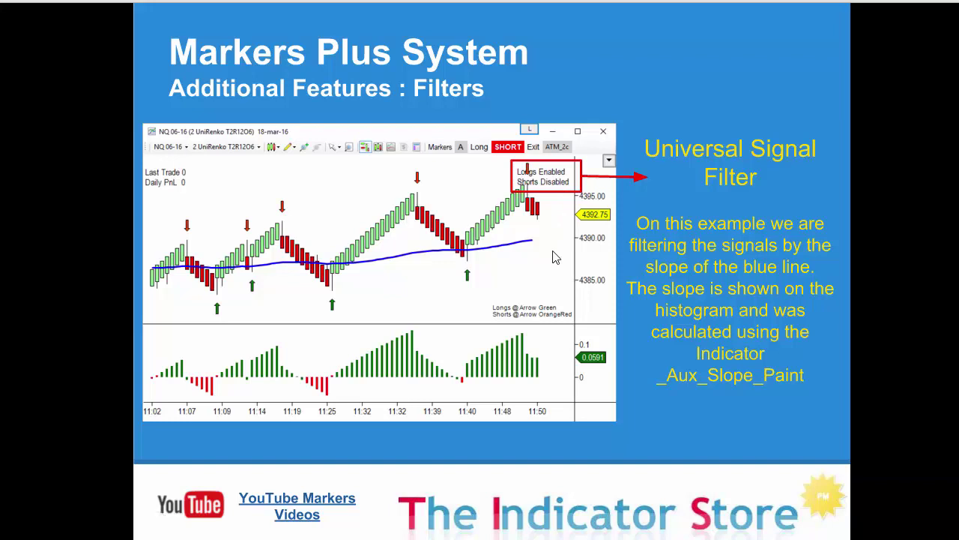
key("Right")
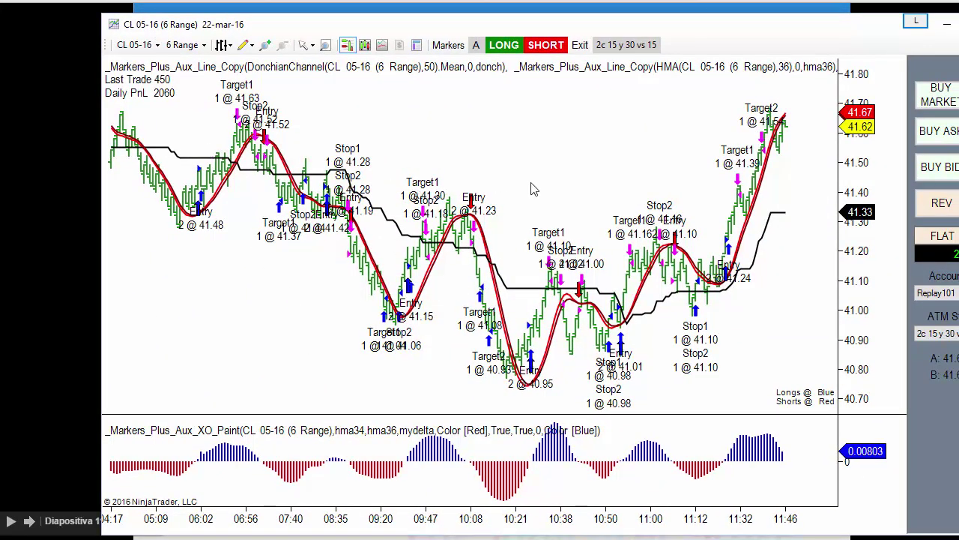
key("Right")
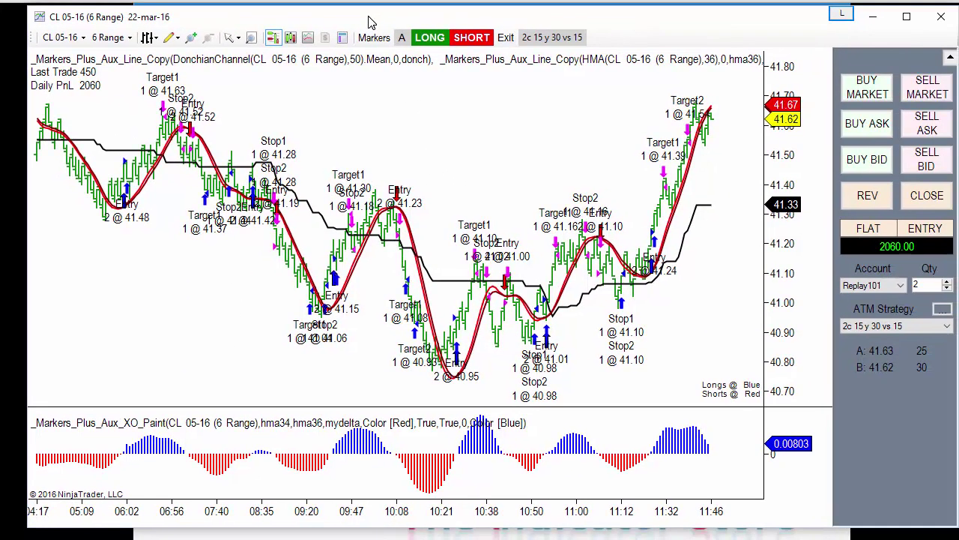
Add _Markers_Plus_Aux_AND, review its Aux_Line 1–3 conditions, and close without applying.
right_click(367, 124)
left_click(420, 183)
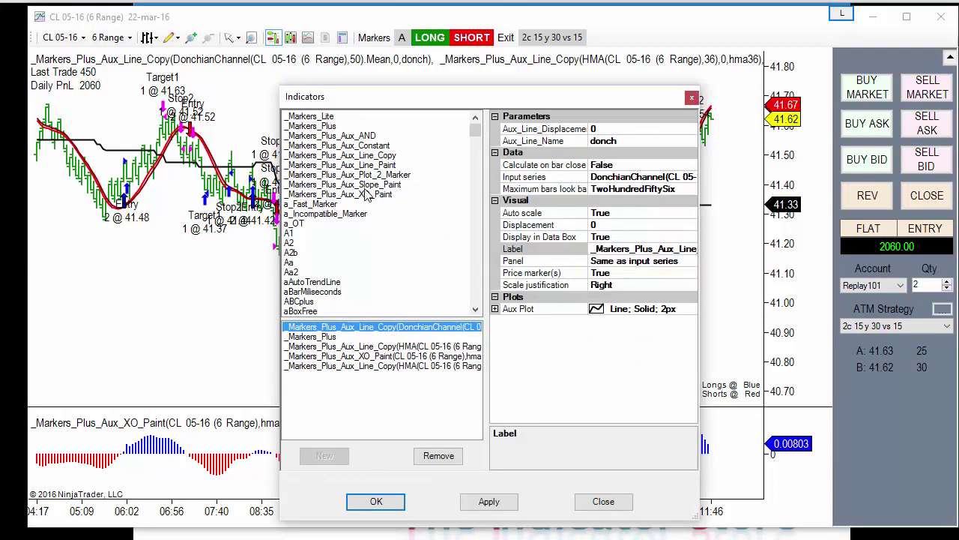
left_click(363, 137)
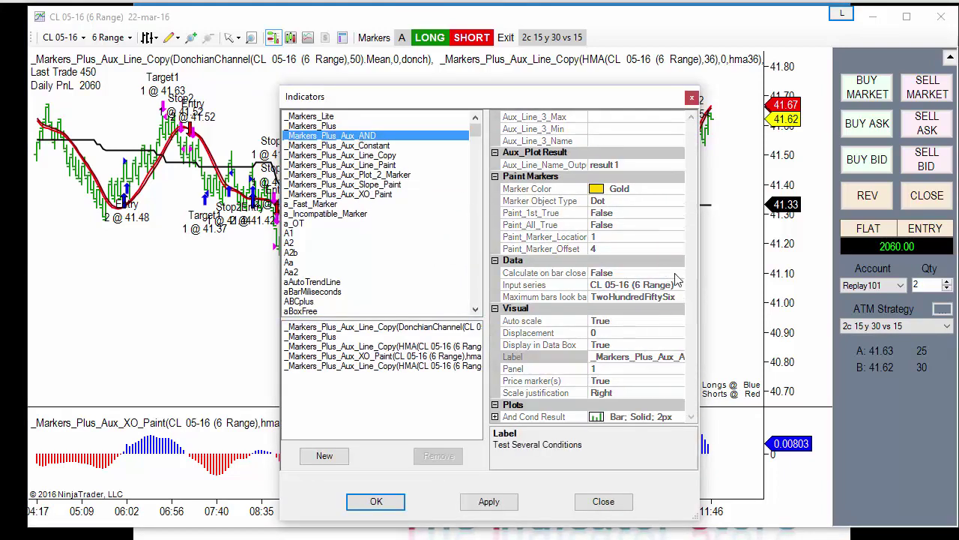
double_click(361, 138)
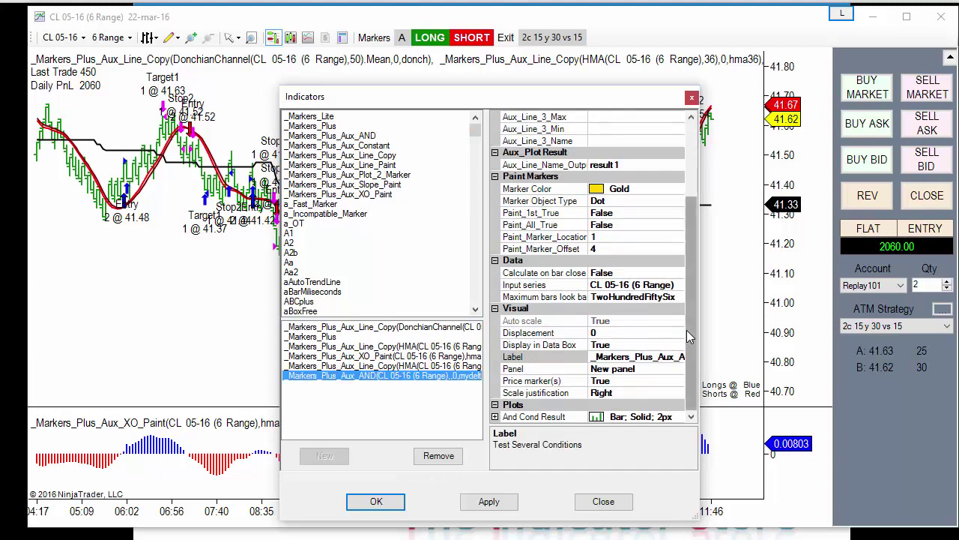
scroll(626, 144, "up", 3)
left_click(622, 128)
left_click(619, 164)
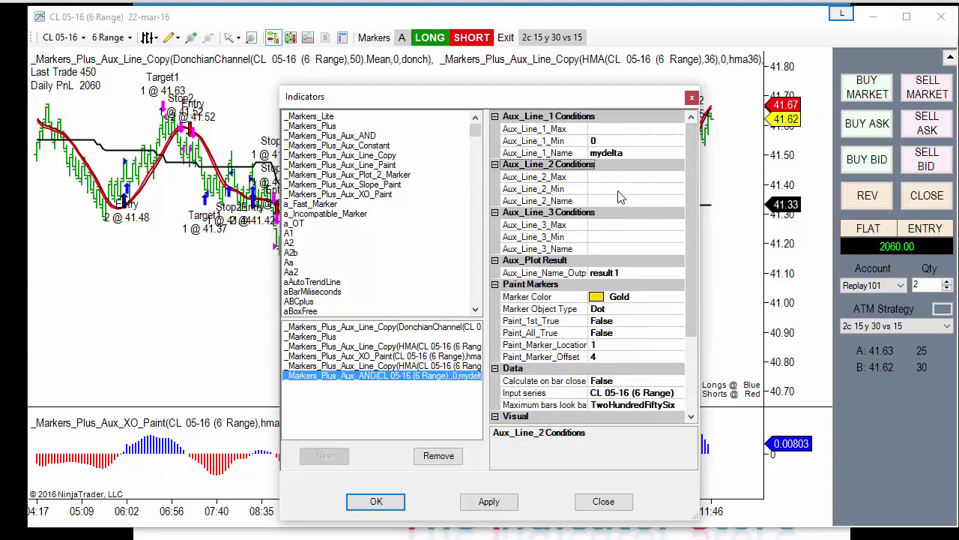
left_click(620, 237)
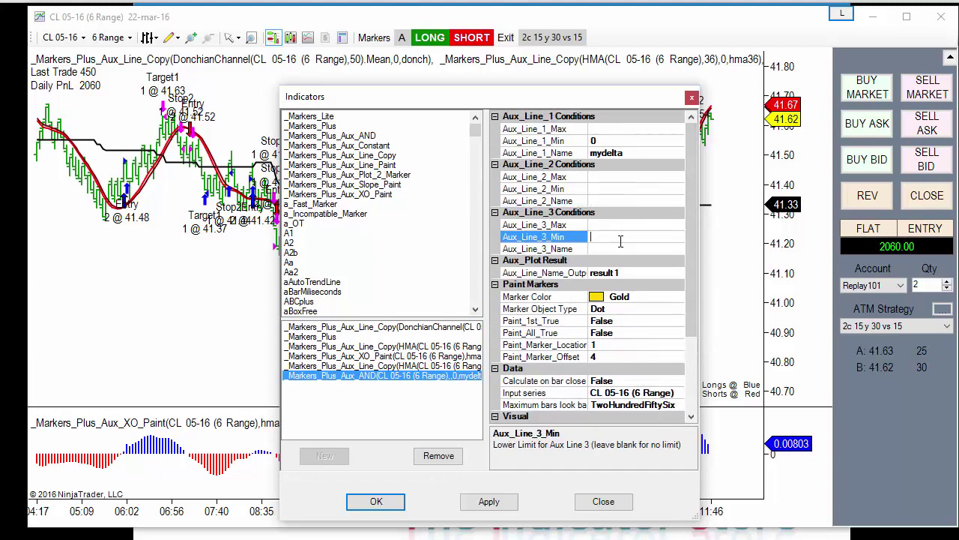
left_click(609, 504)
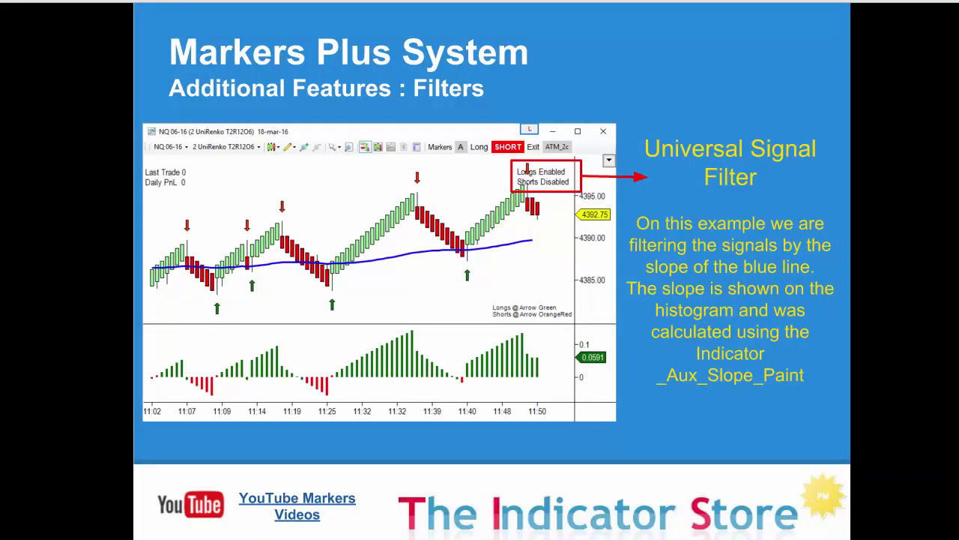
Advance through the Signal Creation slide toward the Using MARKERS slide.
left_click(768, 223)
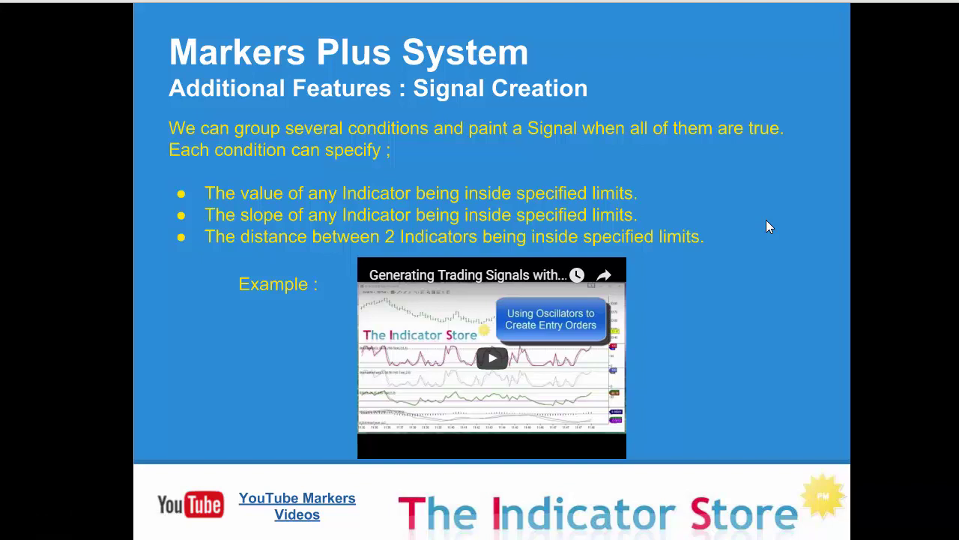
mouse_move(664, 406)
left_click(700, 360)
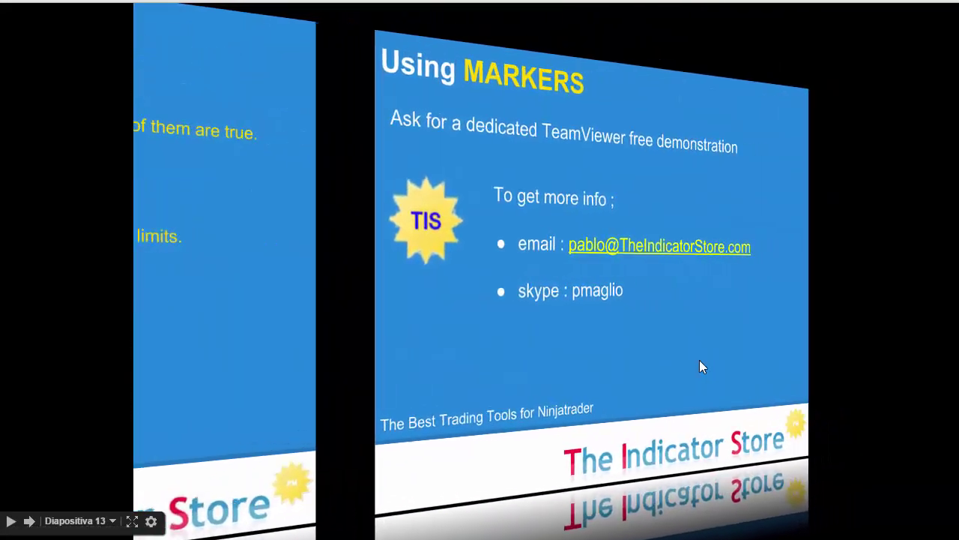